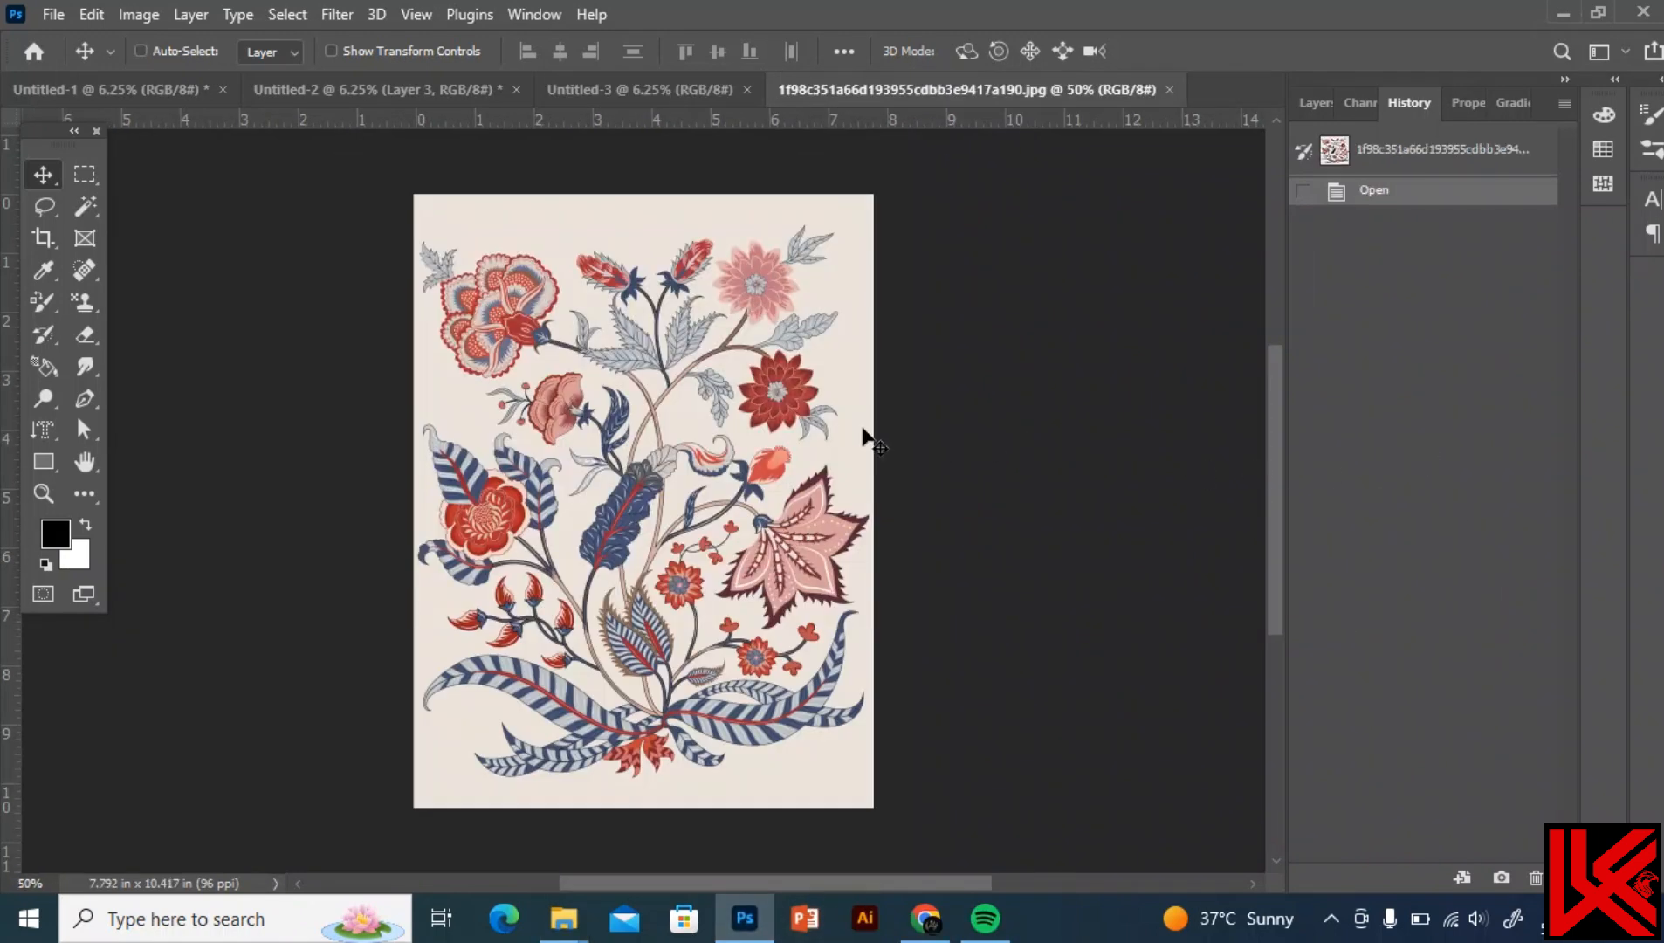
Resample the floral image to a resolution of 300 pixels/inch
key(ctrl+alt+i)
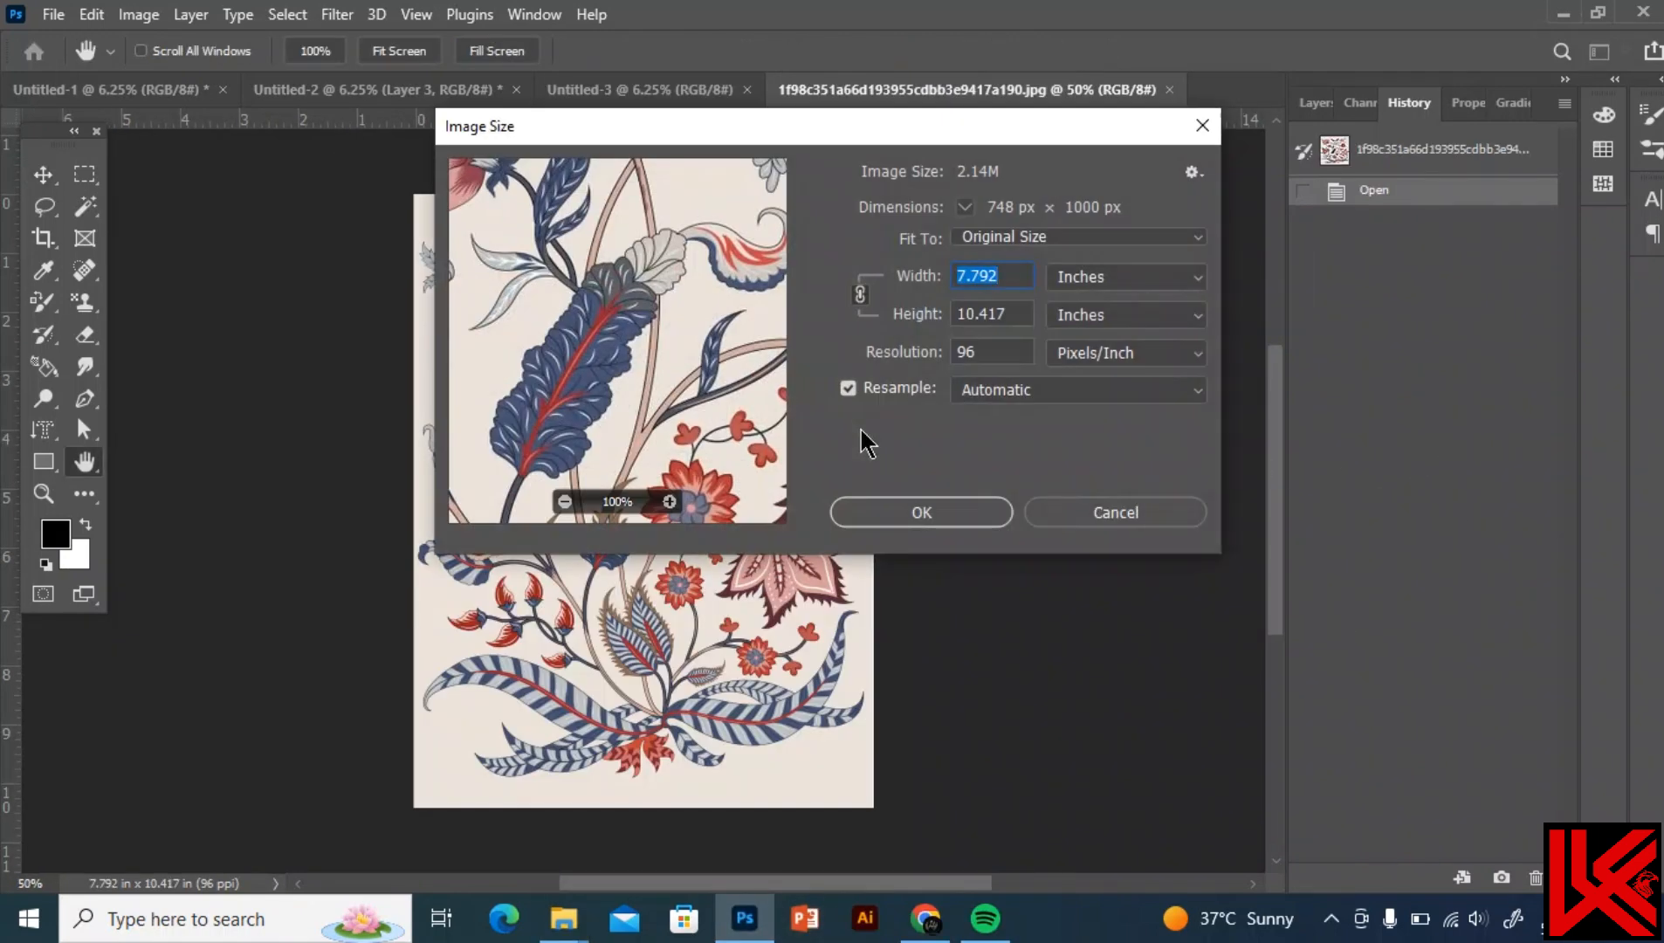
drag(976, 350, 946, 353)
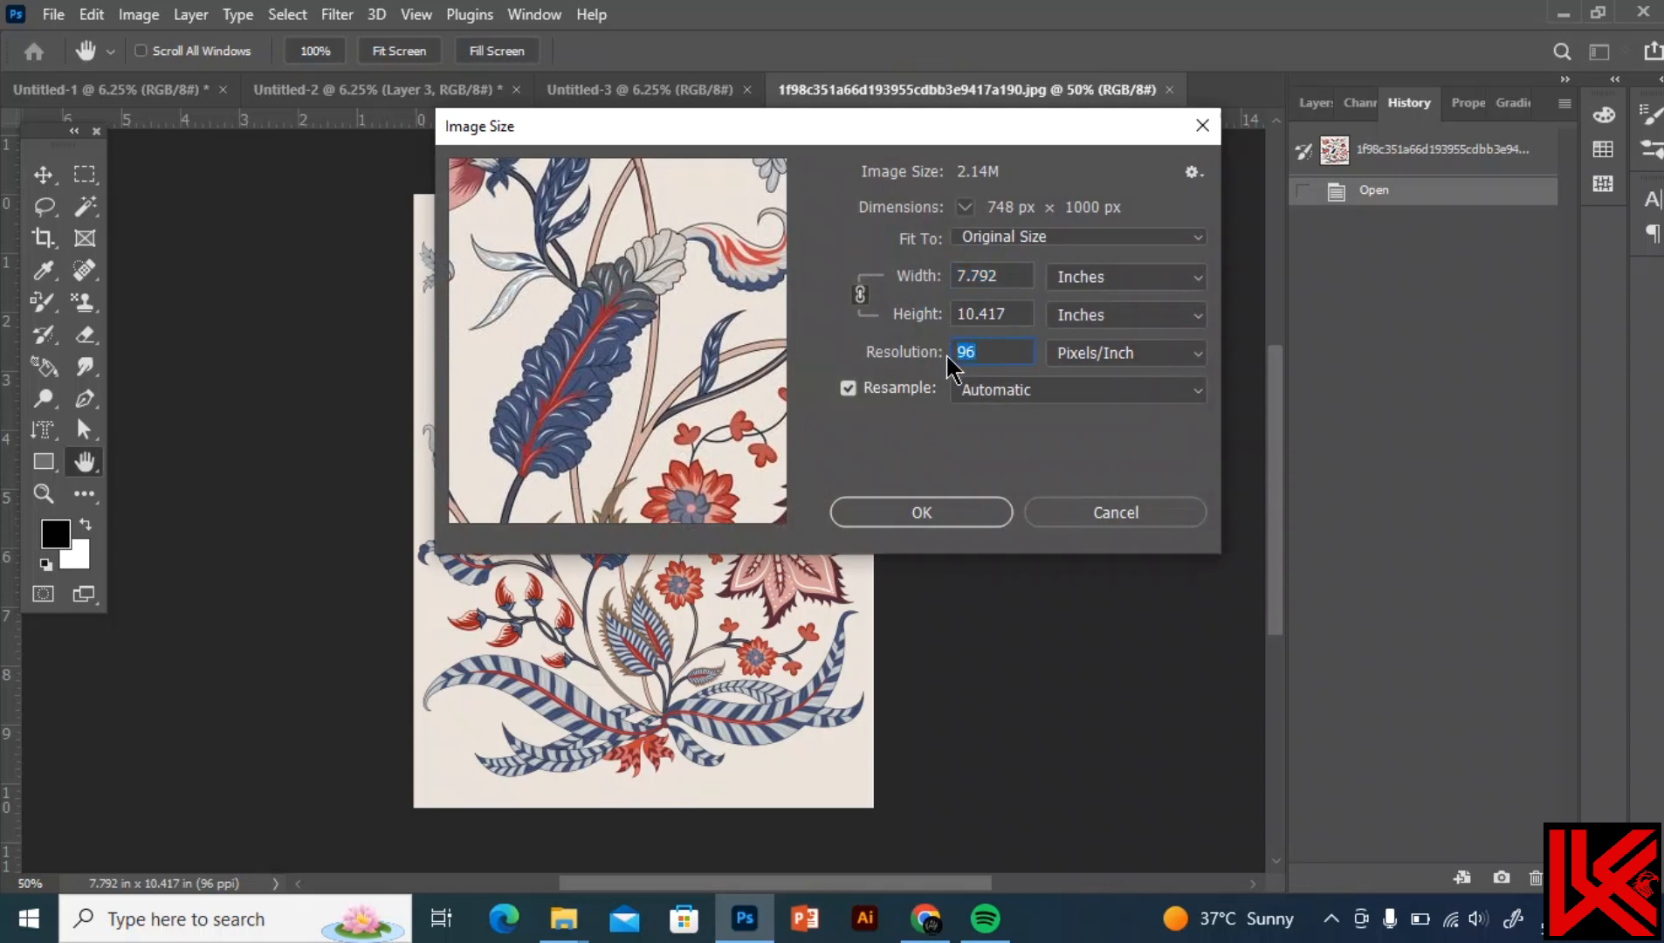
text(300)
click(951, 525)
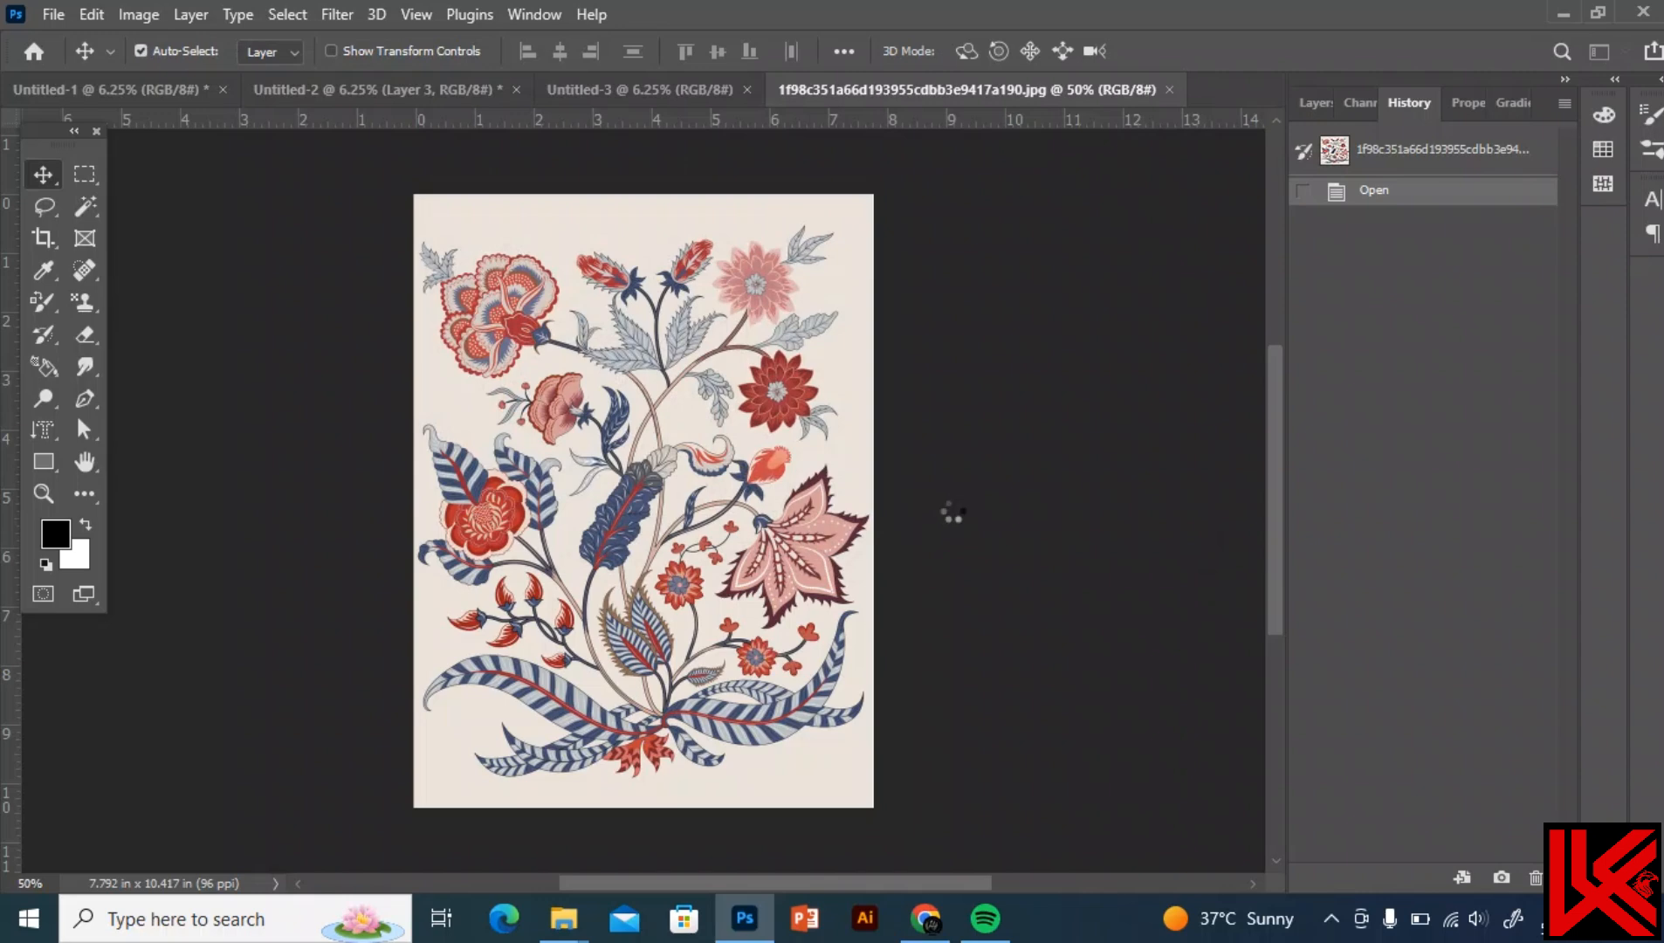
Apply a Surface Blur to the floral image with a radius of 5 pixels and a threshold of 15 levels
key(ctrl+minus)
key(ctrl+minus)
scroll(952, 510, down, 9)
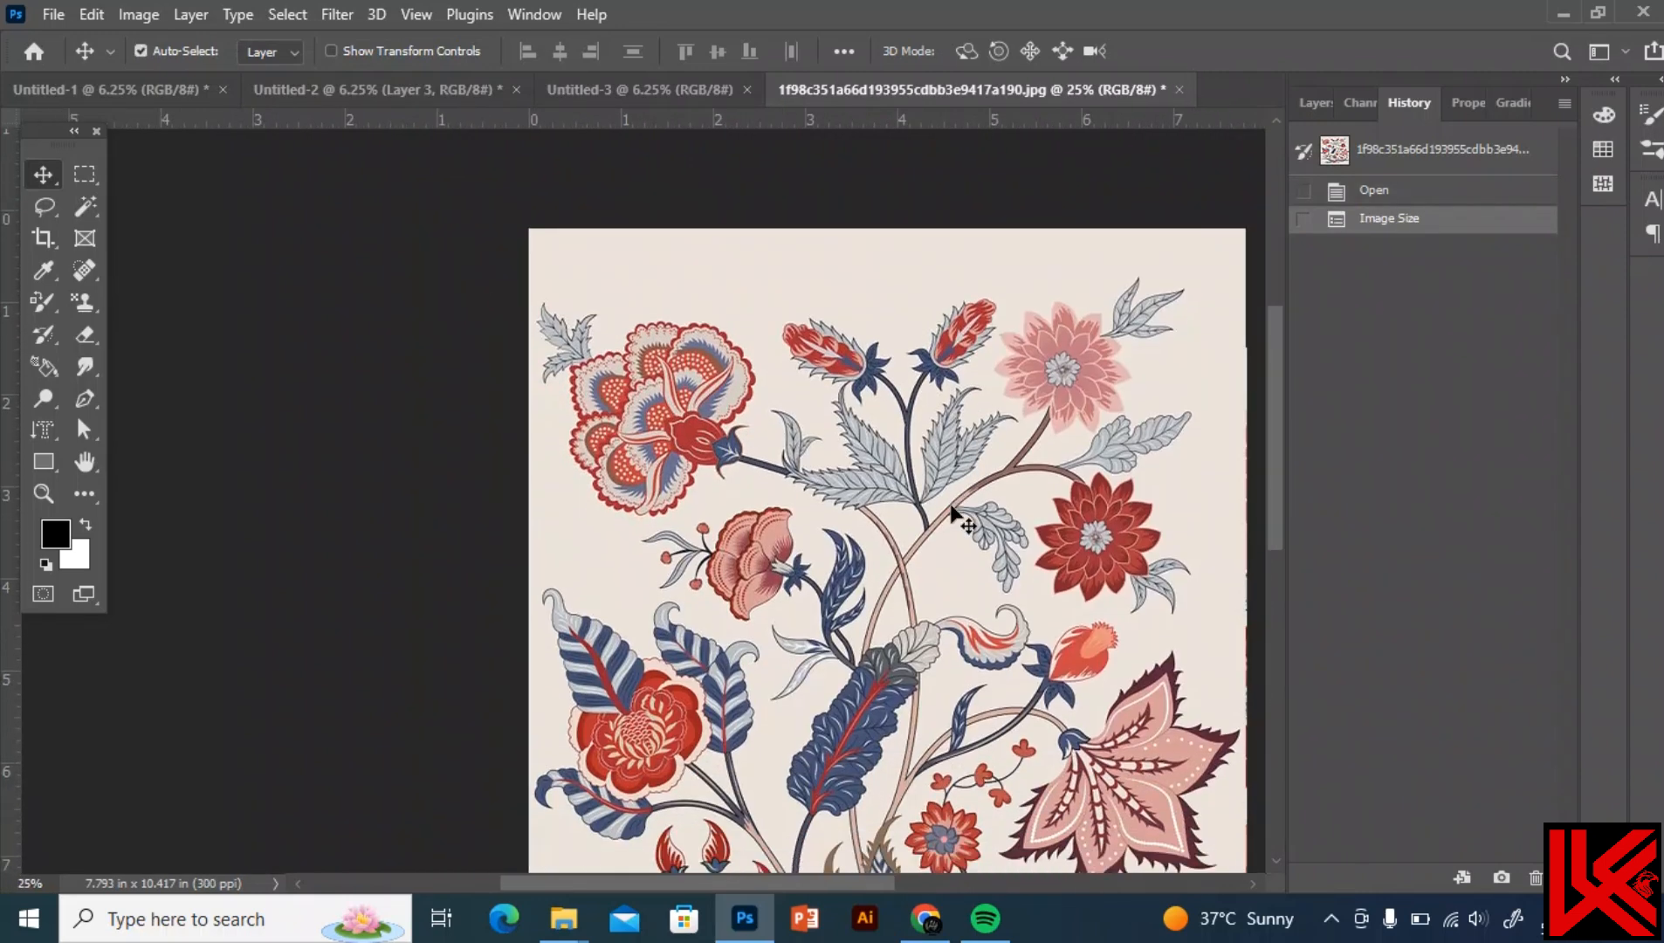
drag(822, 883, 853, 881)
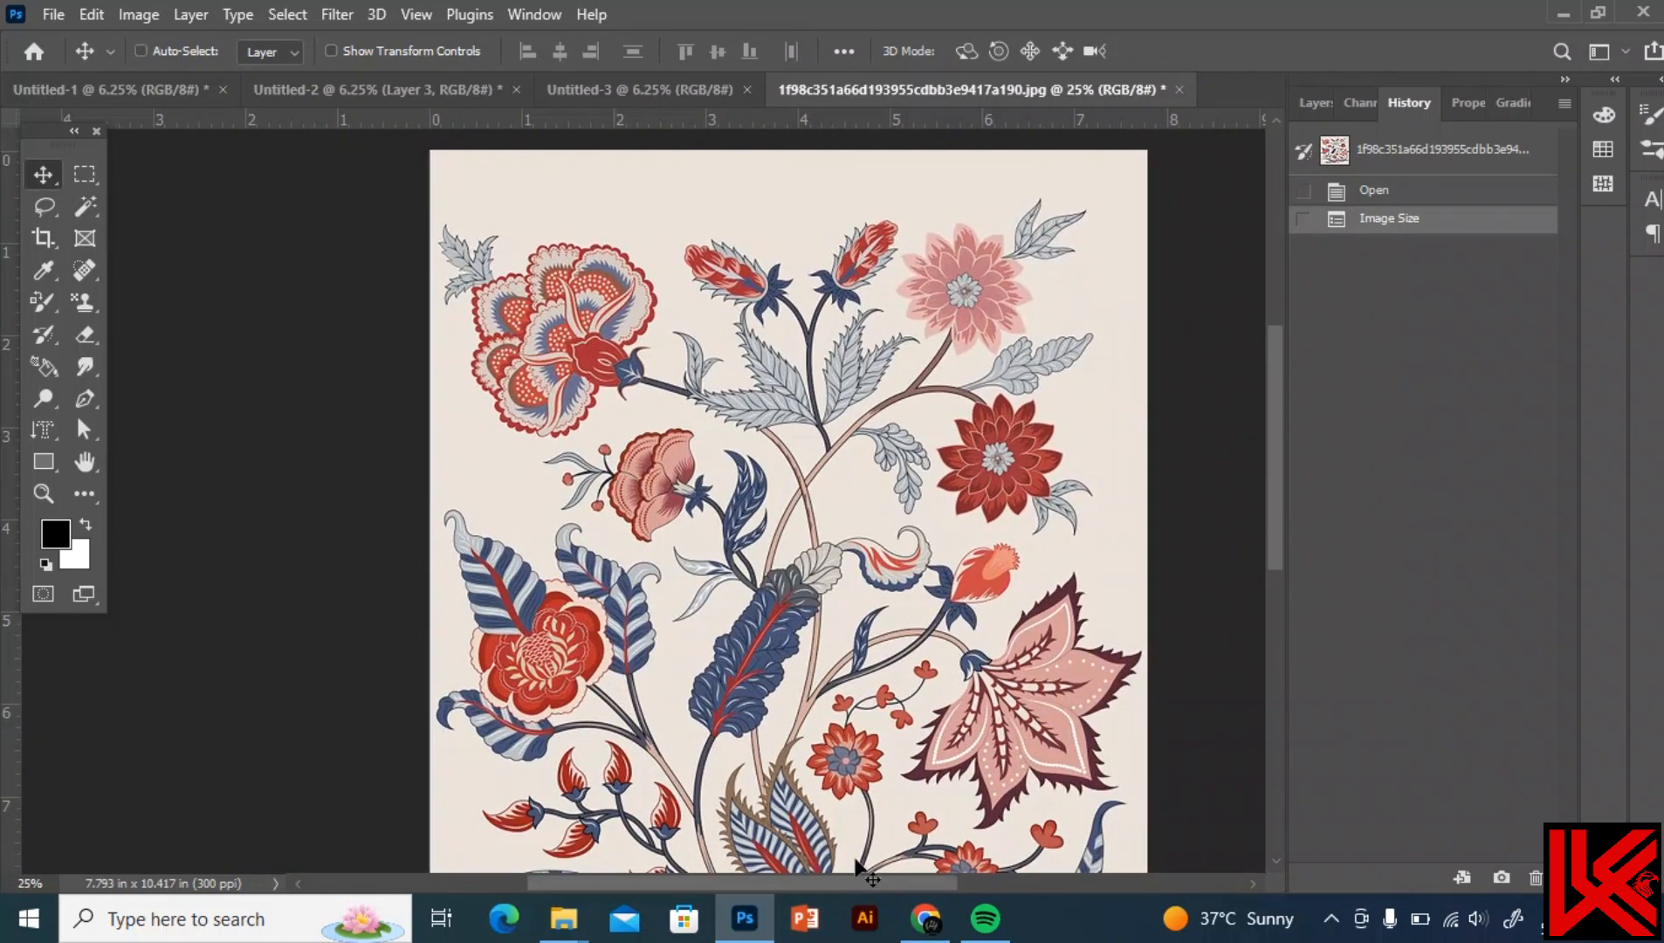
key(ctrl+minus)
scroll(891, 751, down, 3)
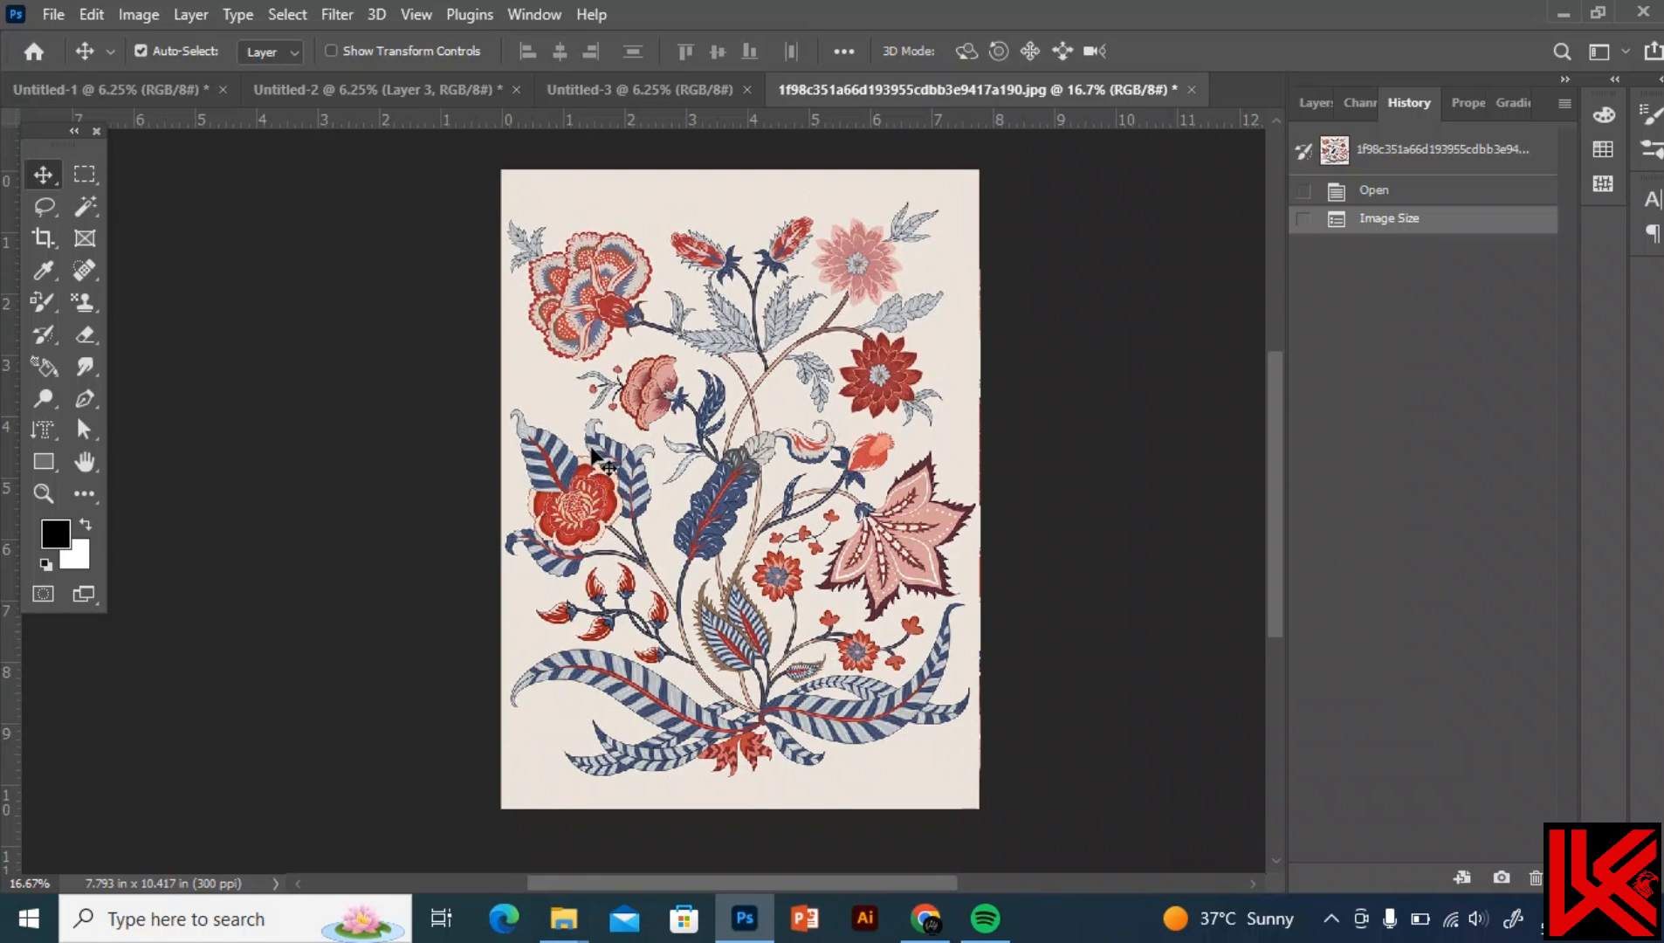
click(340, 14)
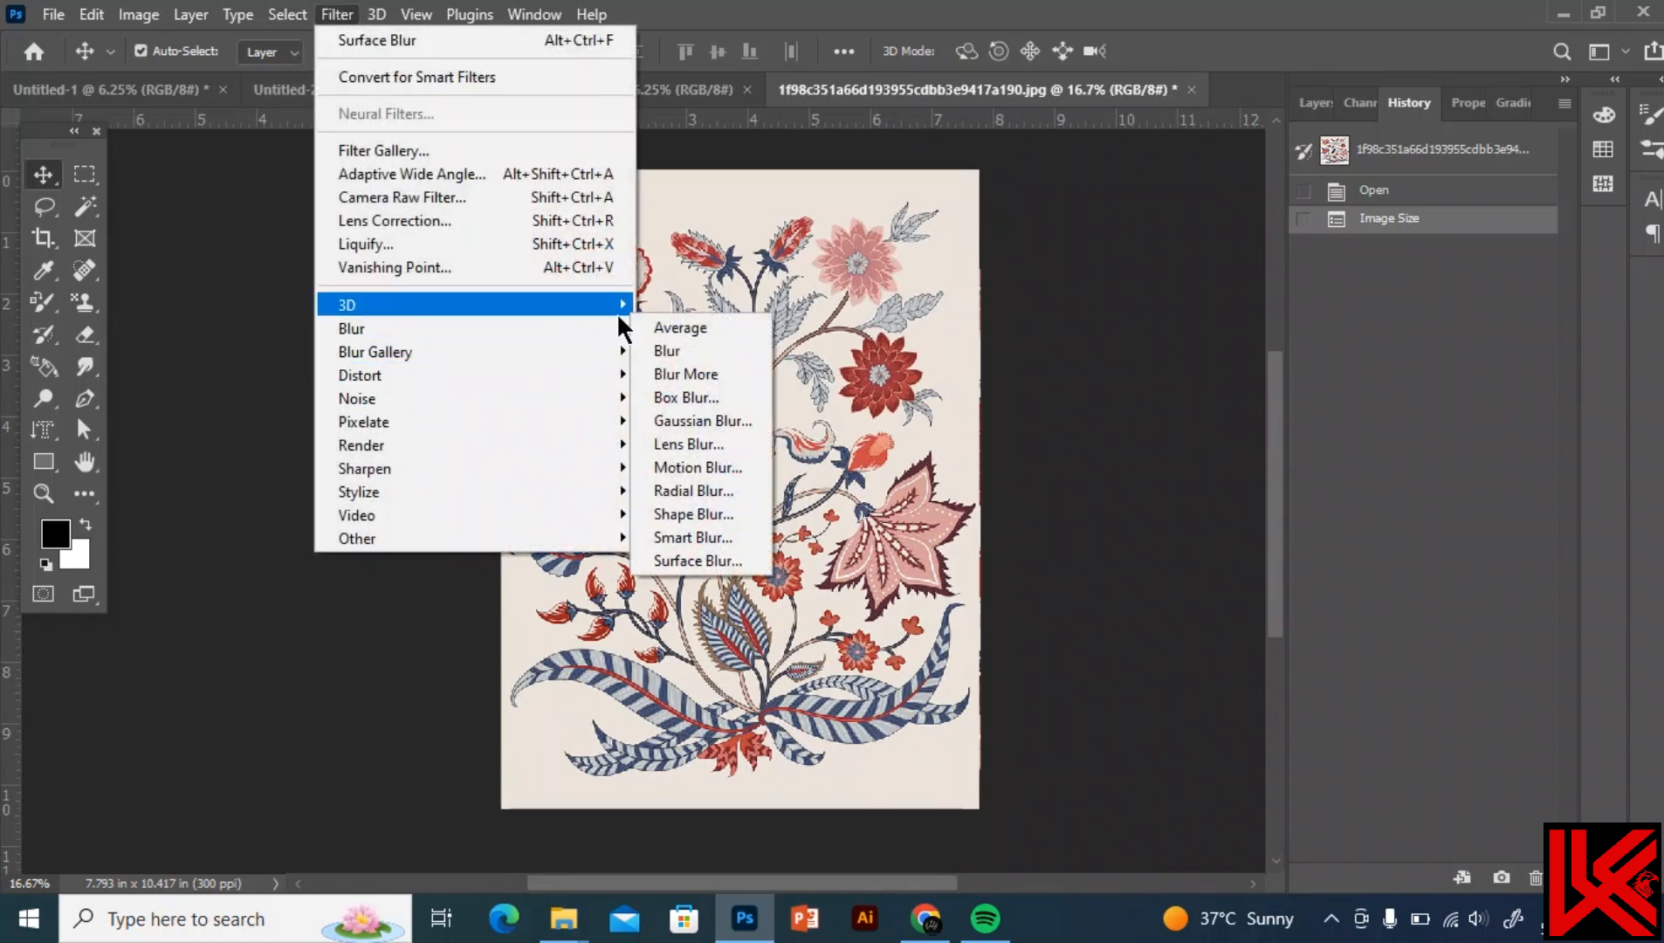
mouse_move(633, 334)
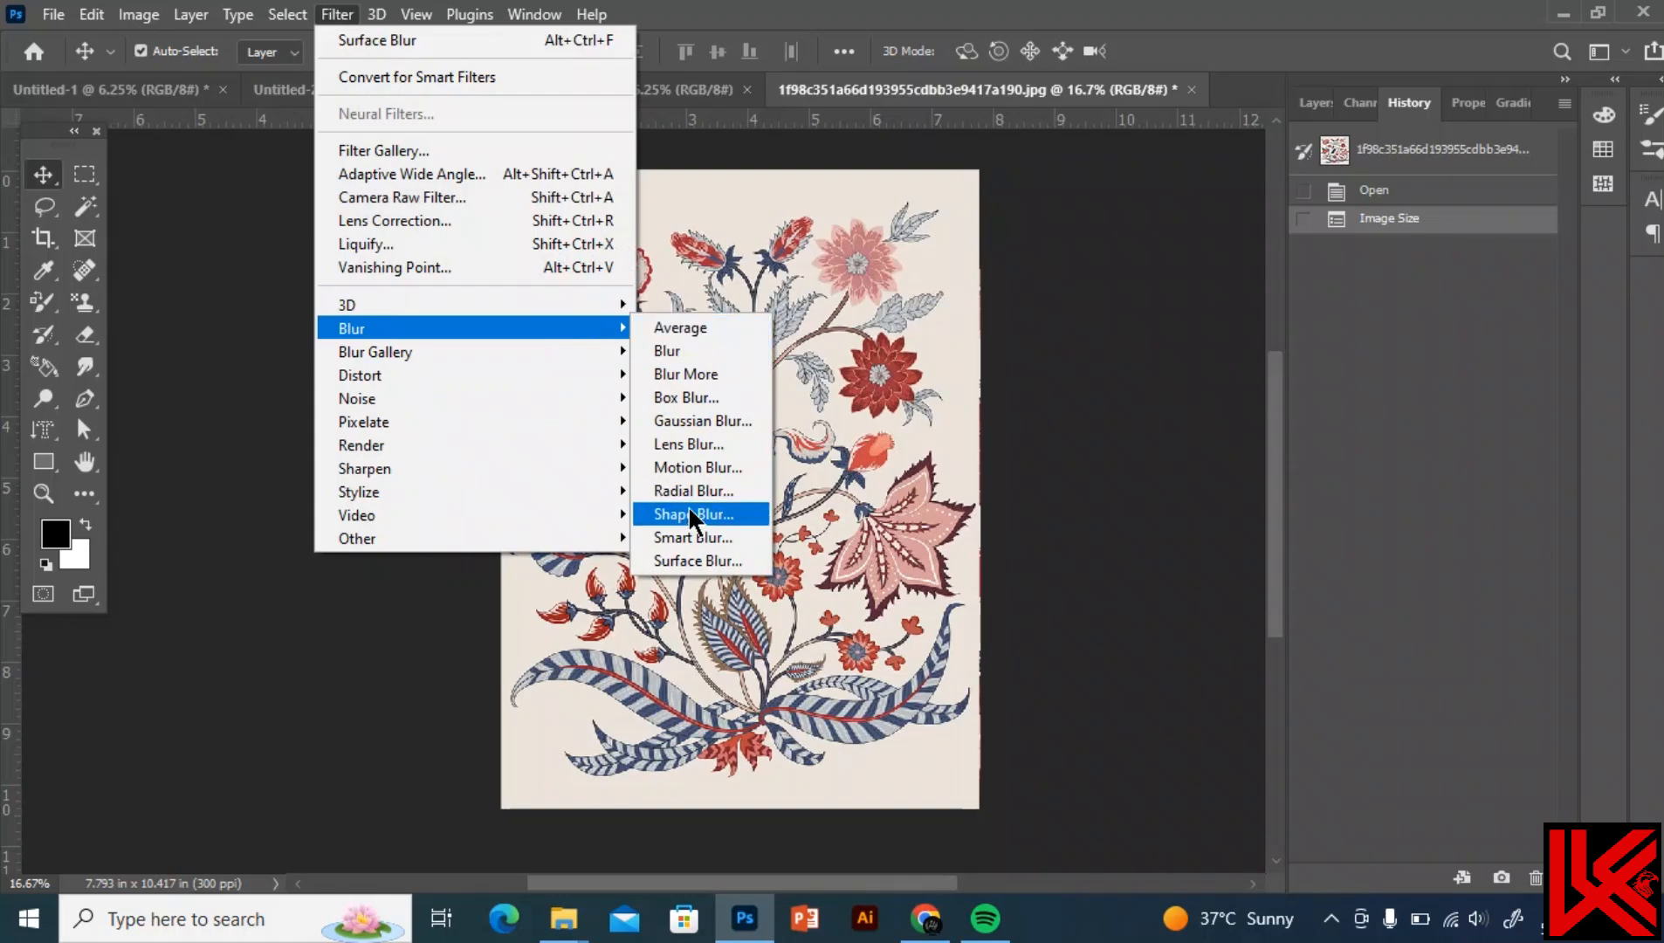
click(699, 561)
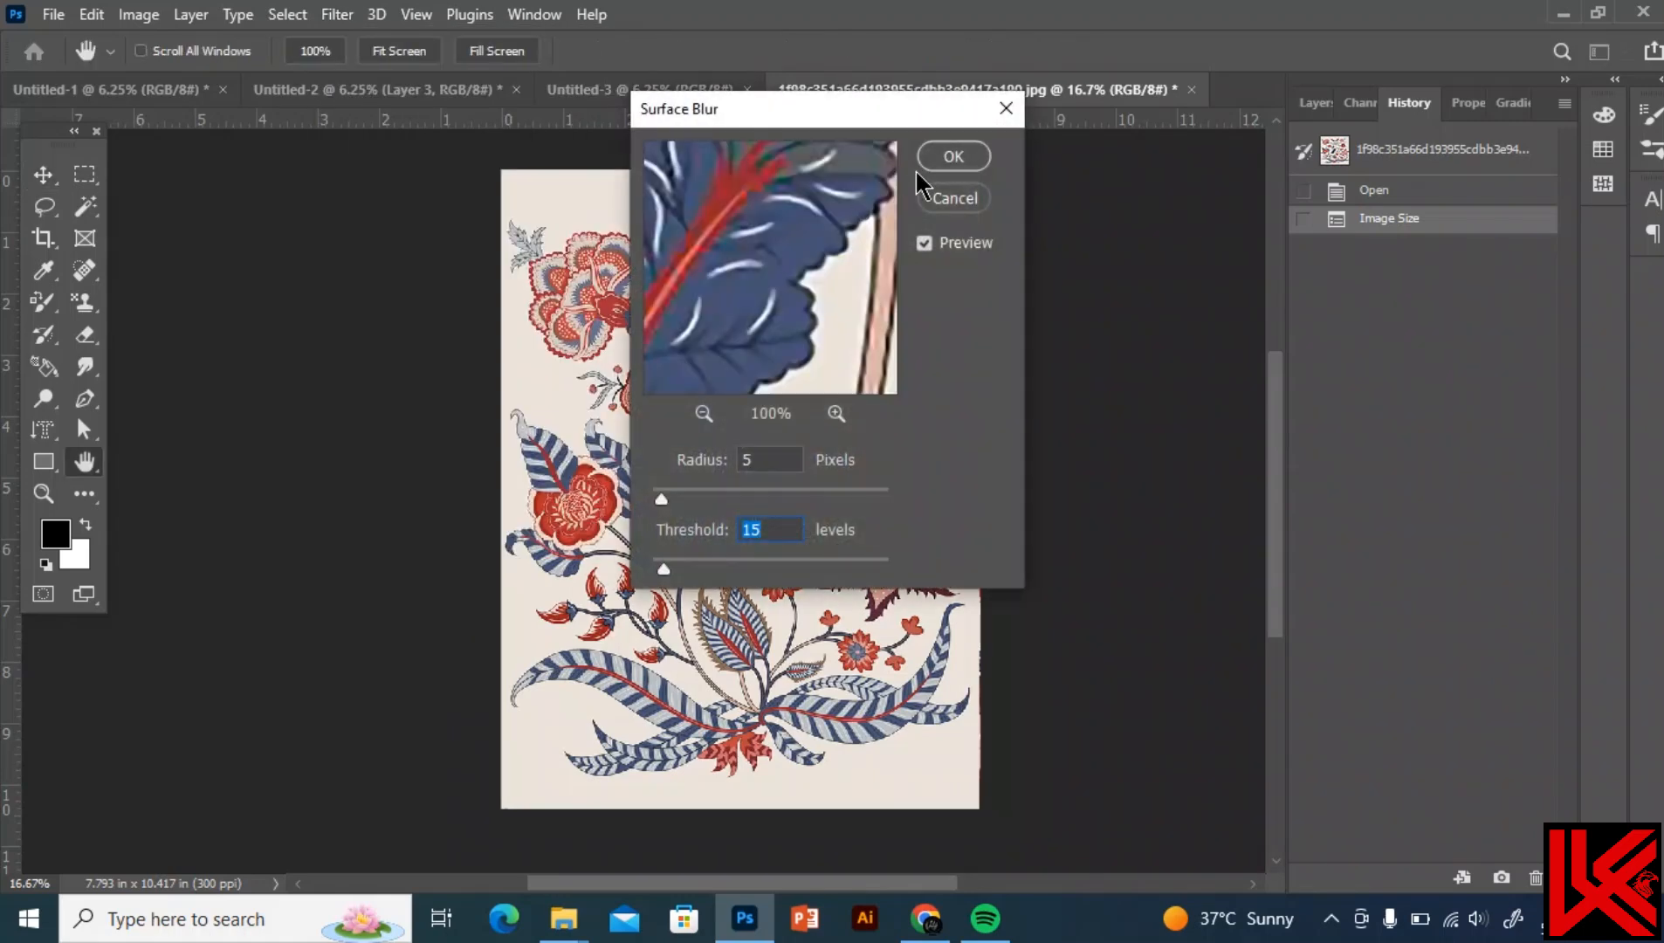
click(938, 154)
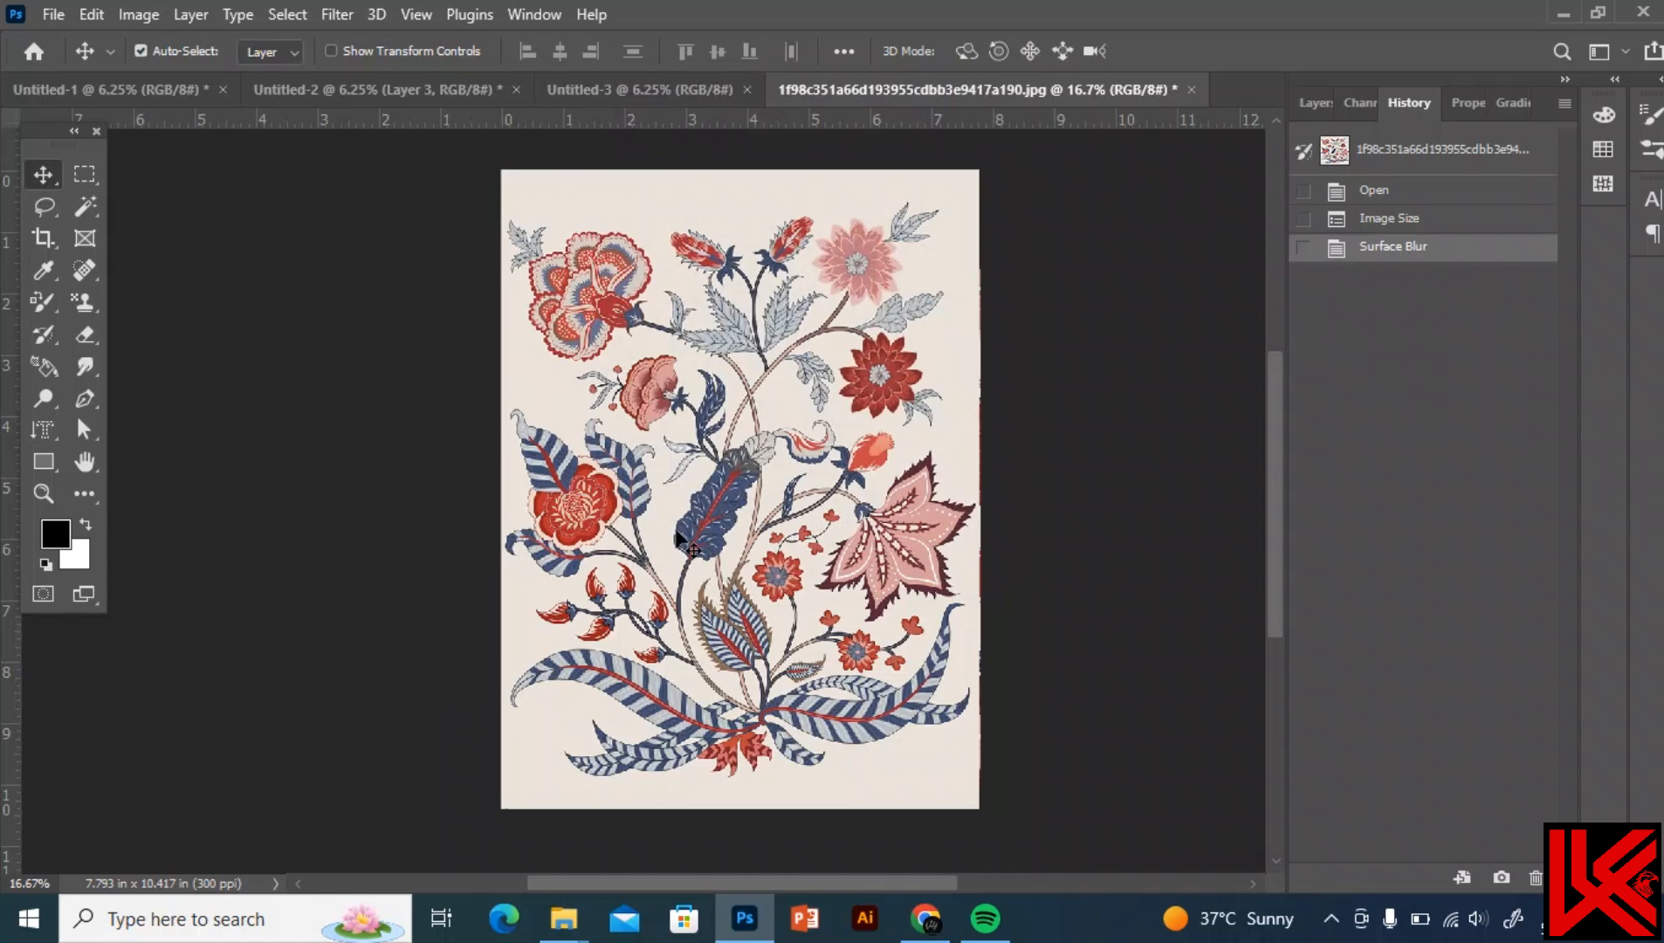
Apply Auto Contrast to the floral image, and close the touchpad diagnostics prompt and its file folder
key(ctrl)
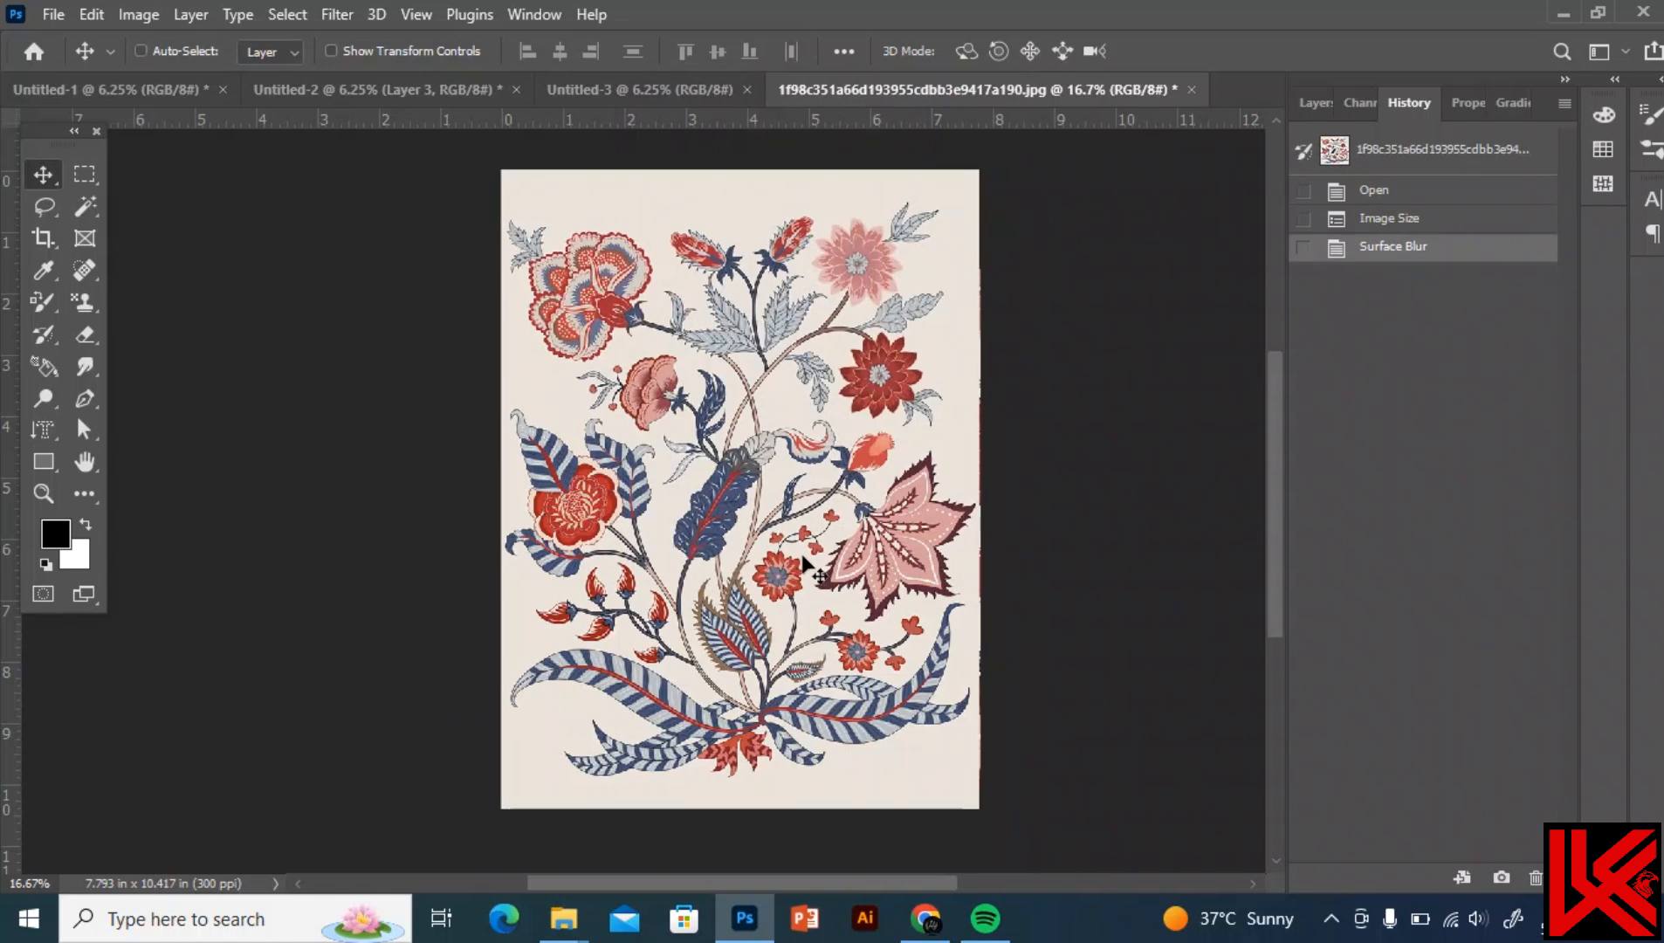
scroll(802, 556, up, 3)
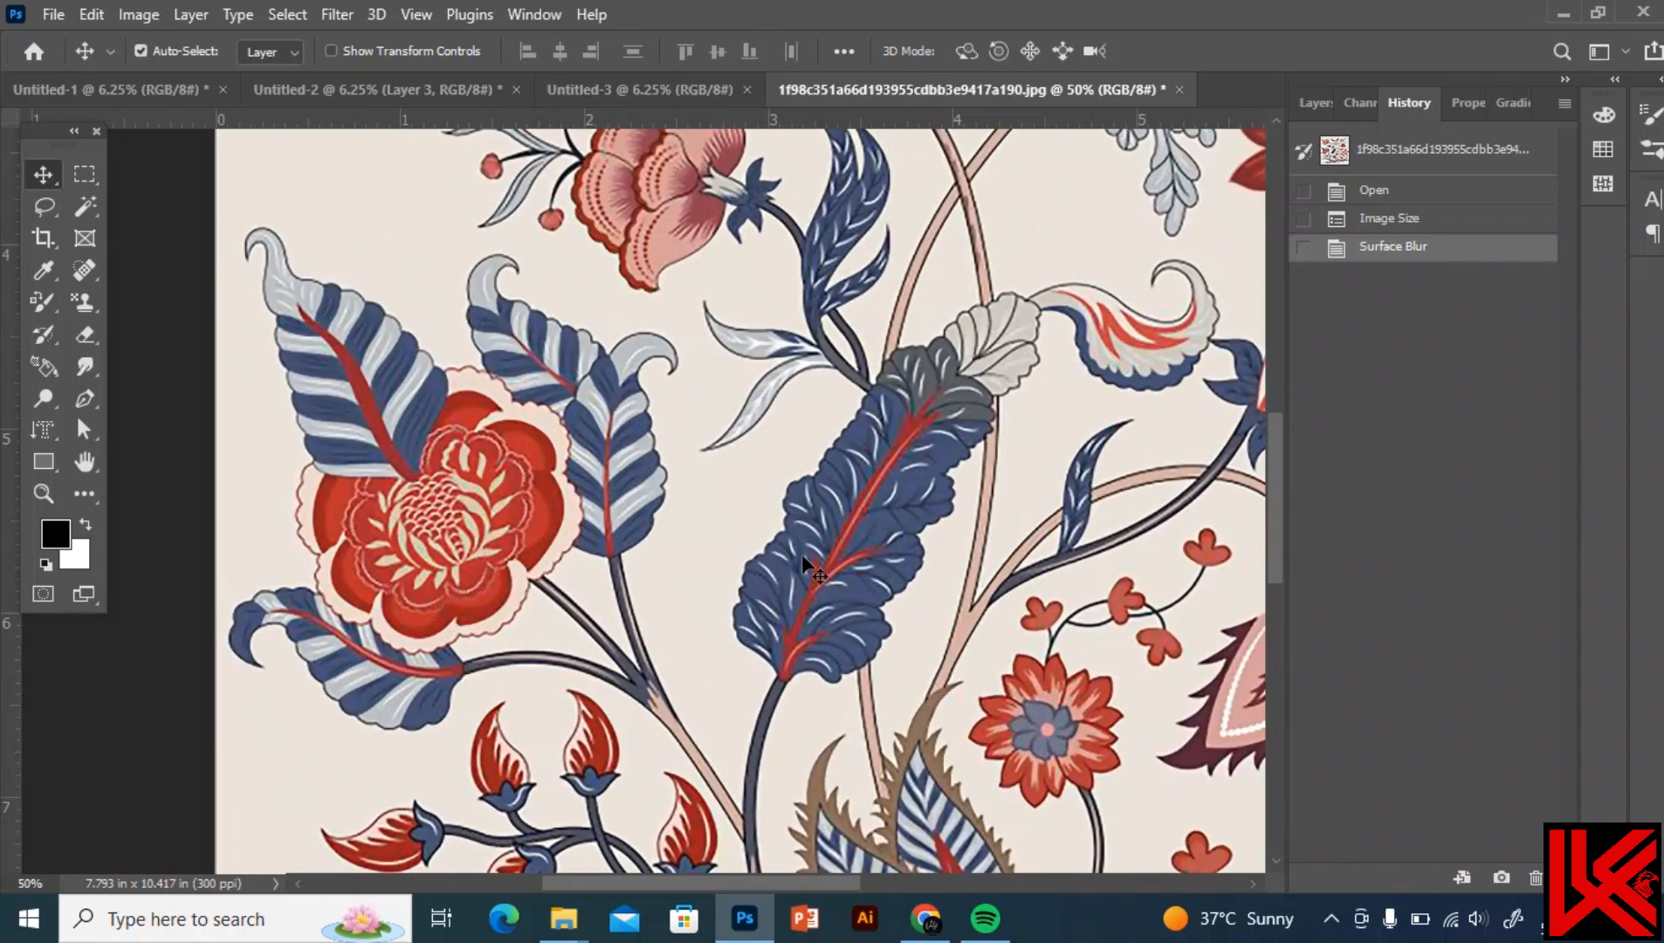
scroll(913, 474, down, 1)
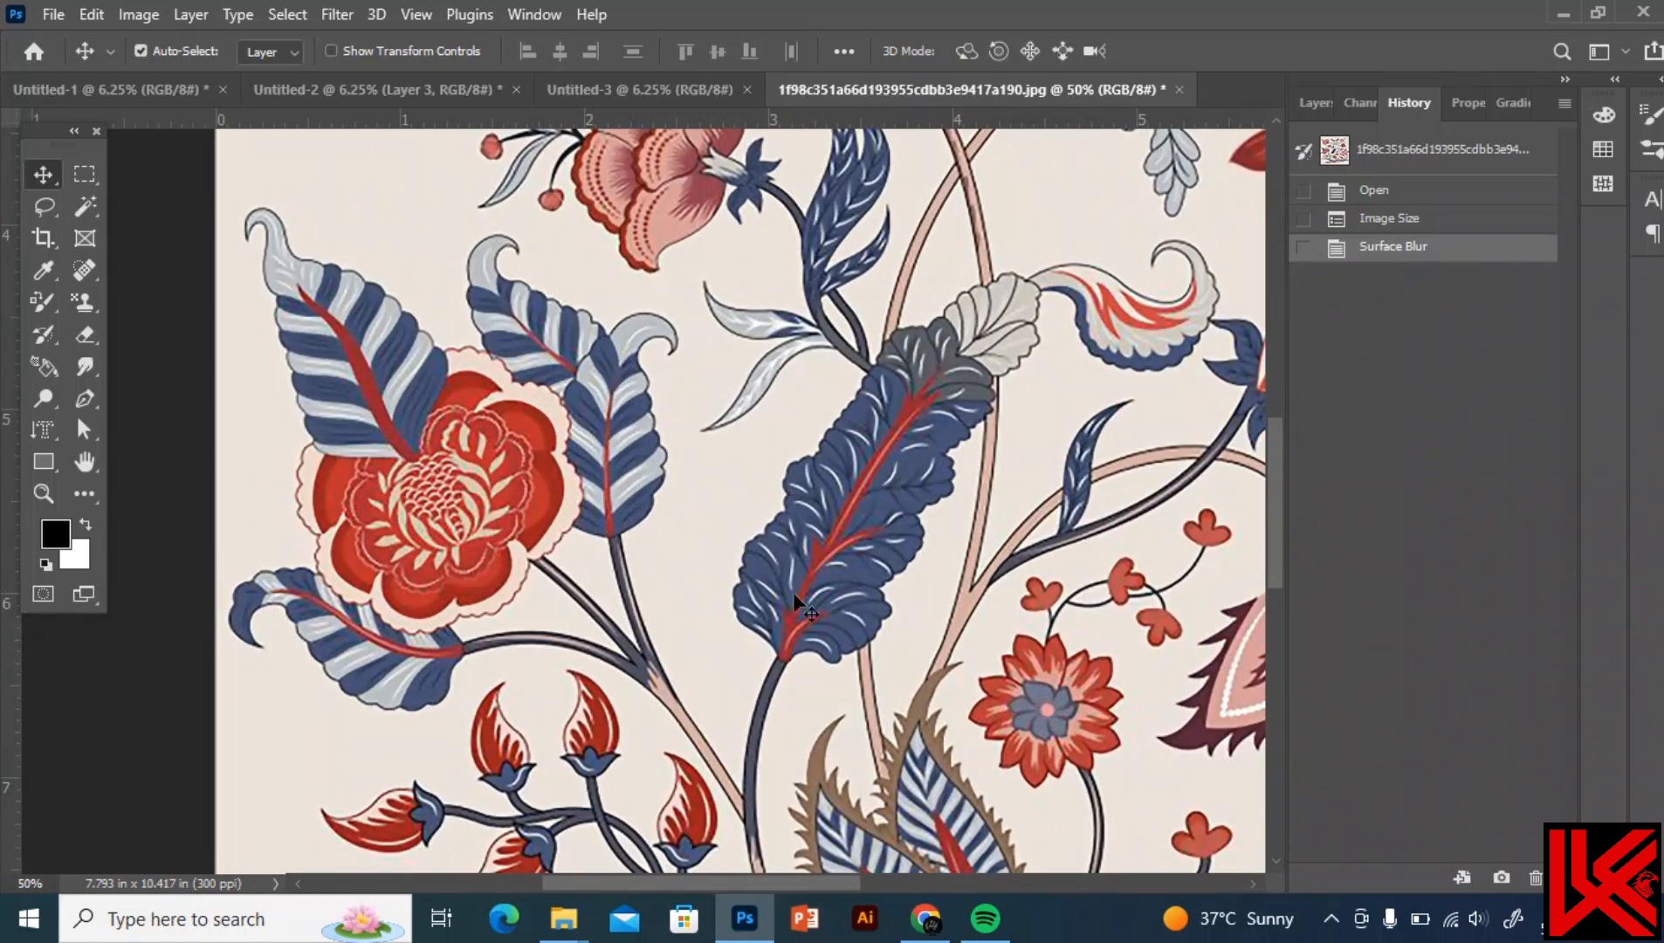
drag(734, 884, 796, 877)
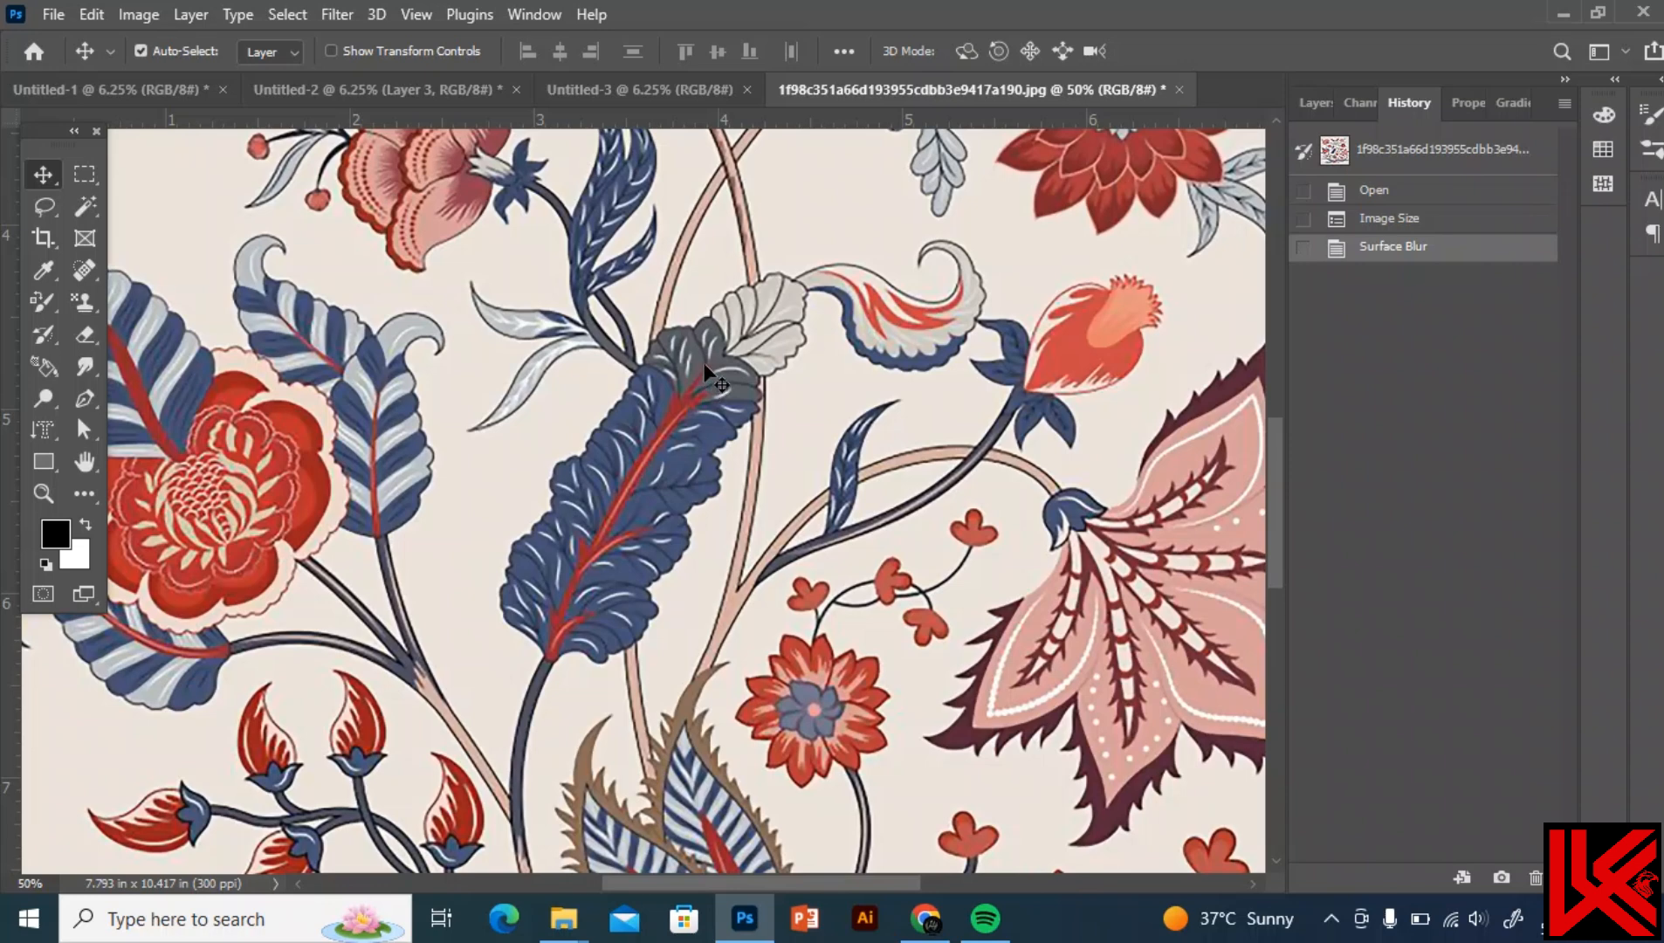
key(ctrl)
key(ctrl+alt+shift+l)
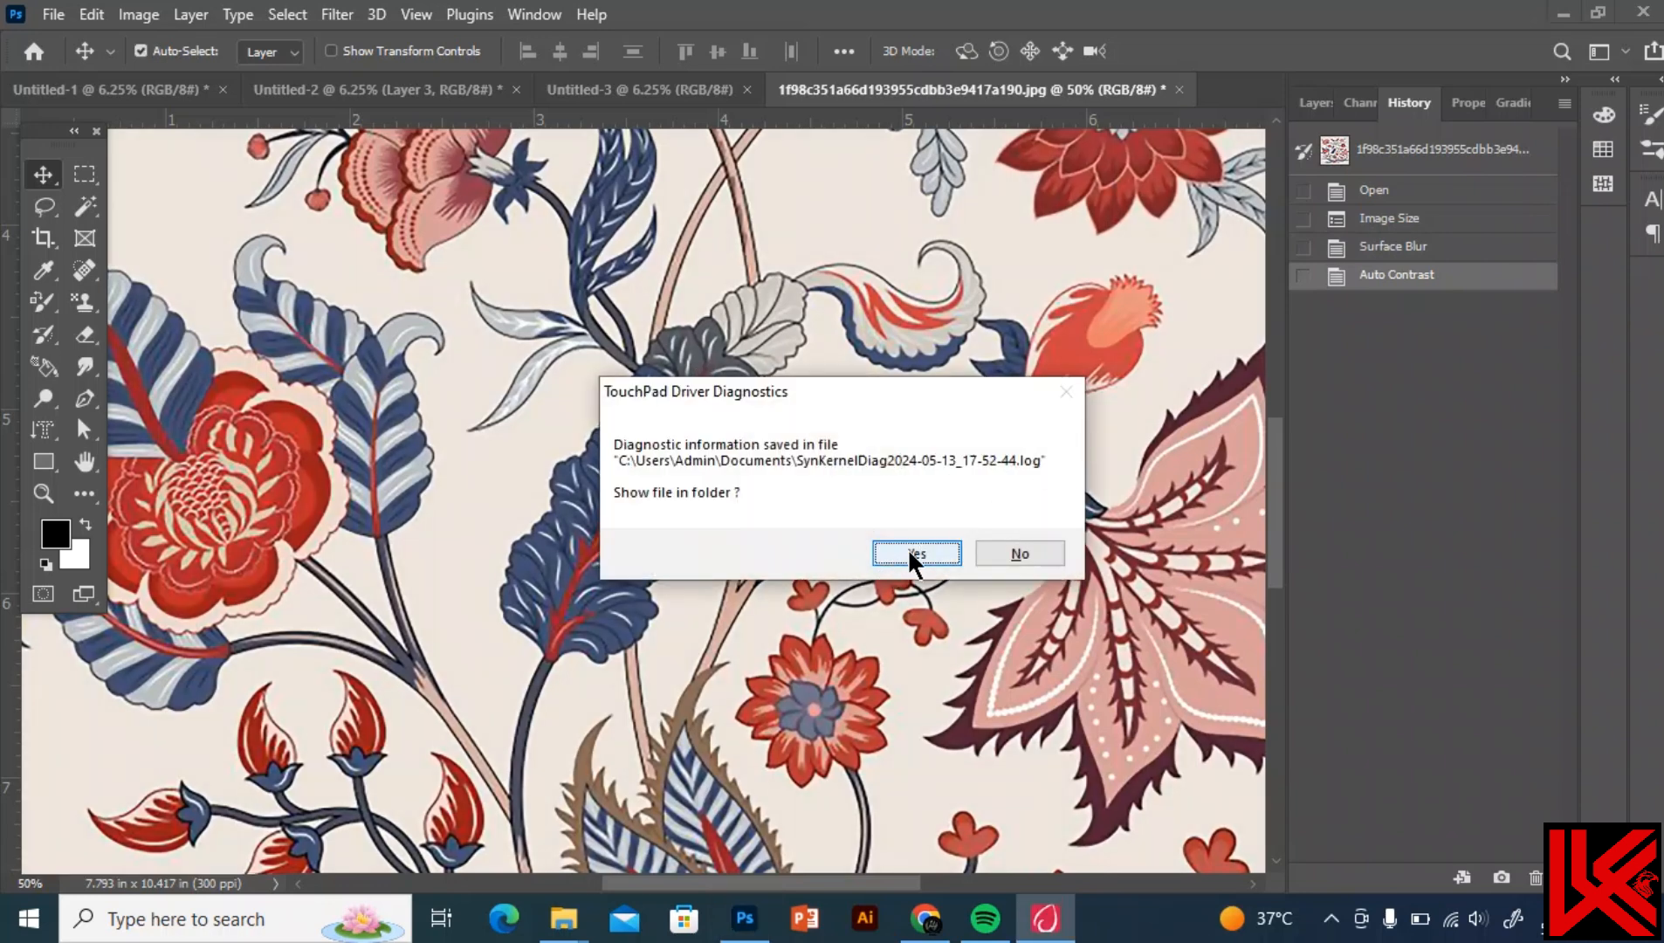
click(907, 547)
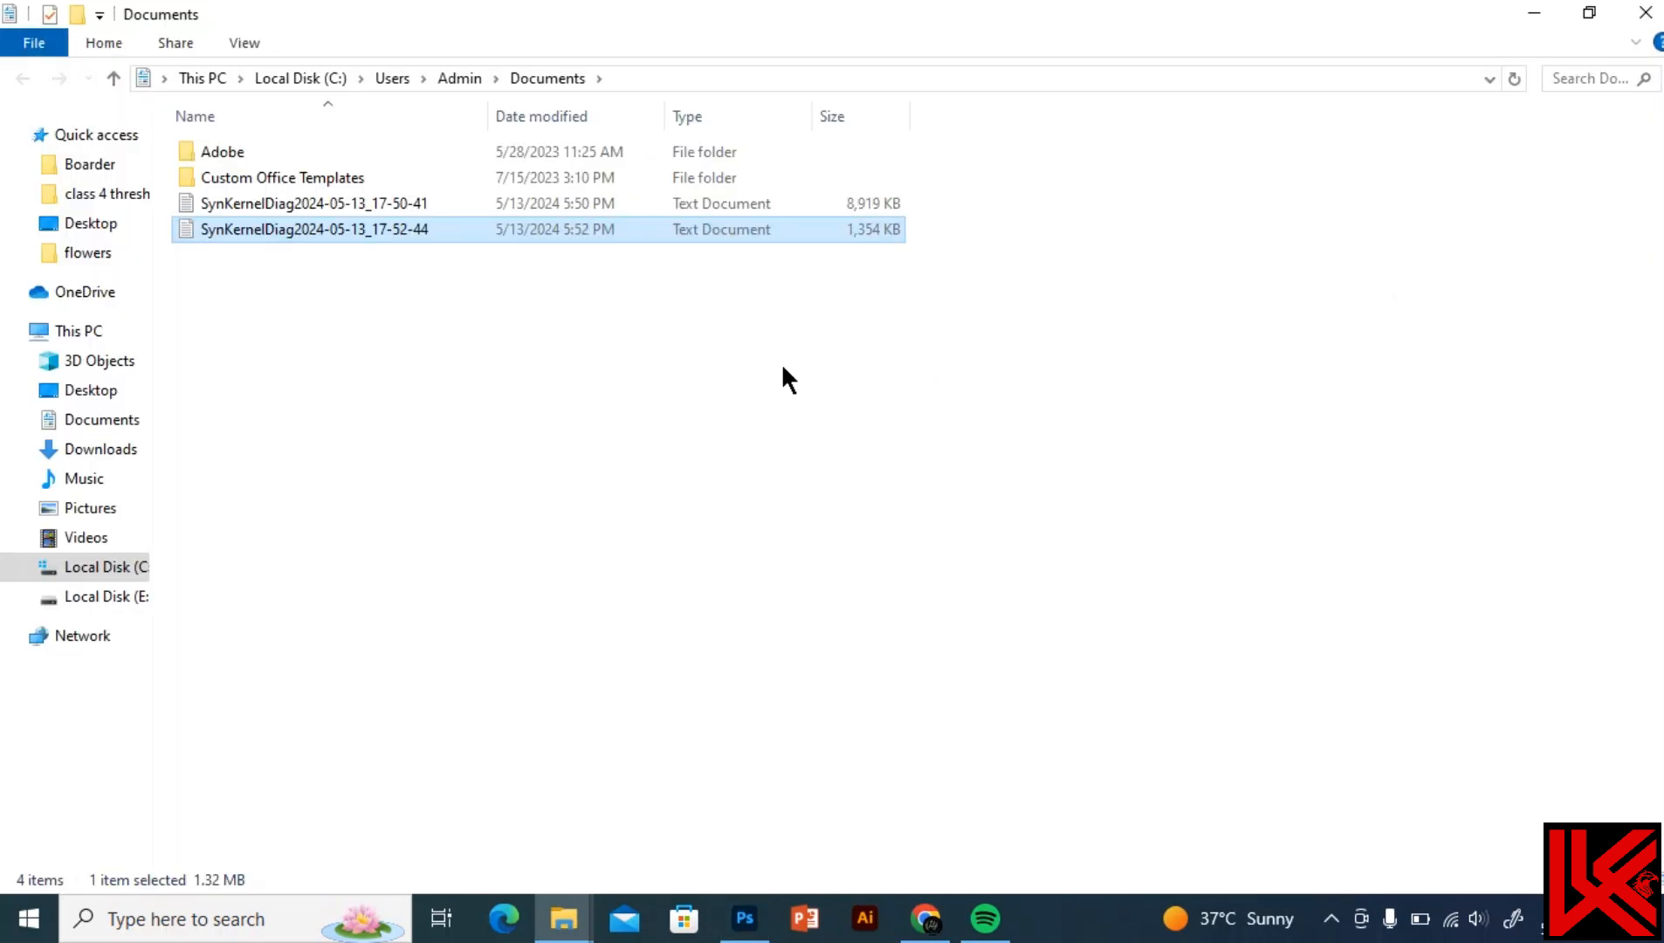
click(1646, 13)
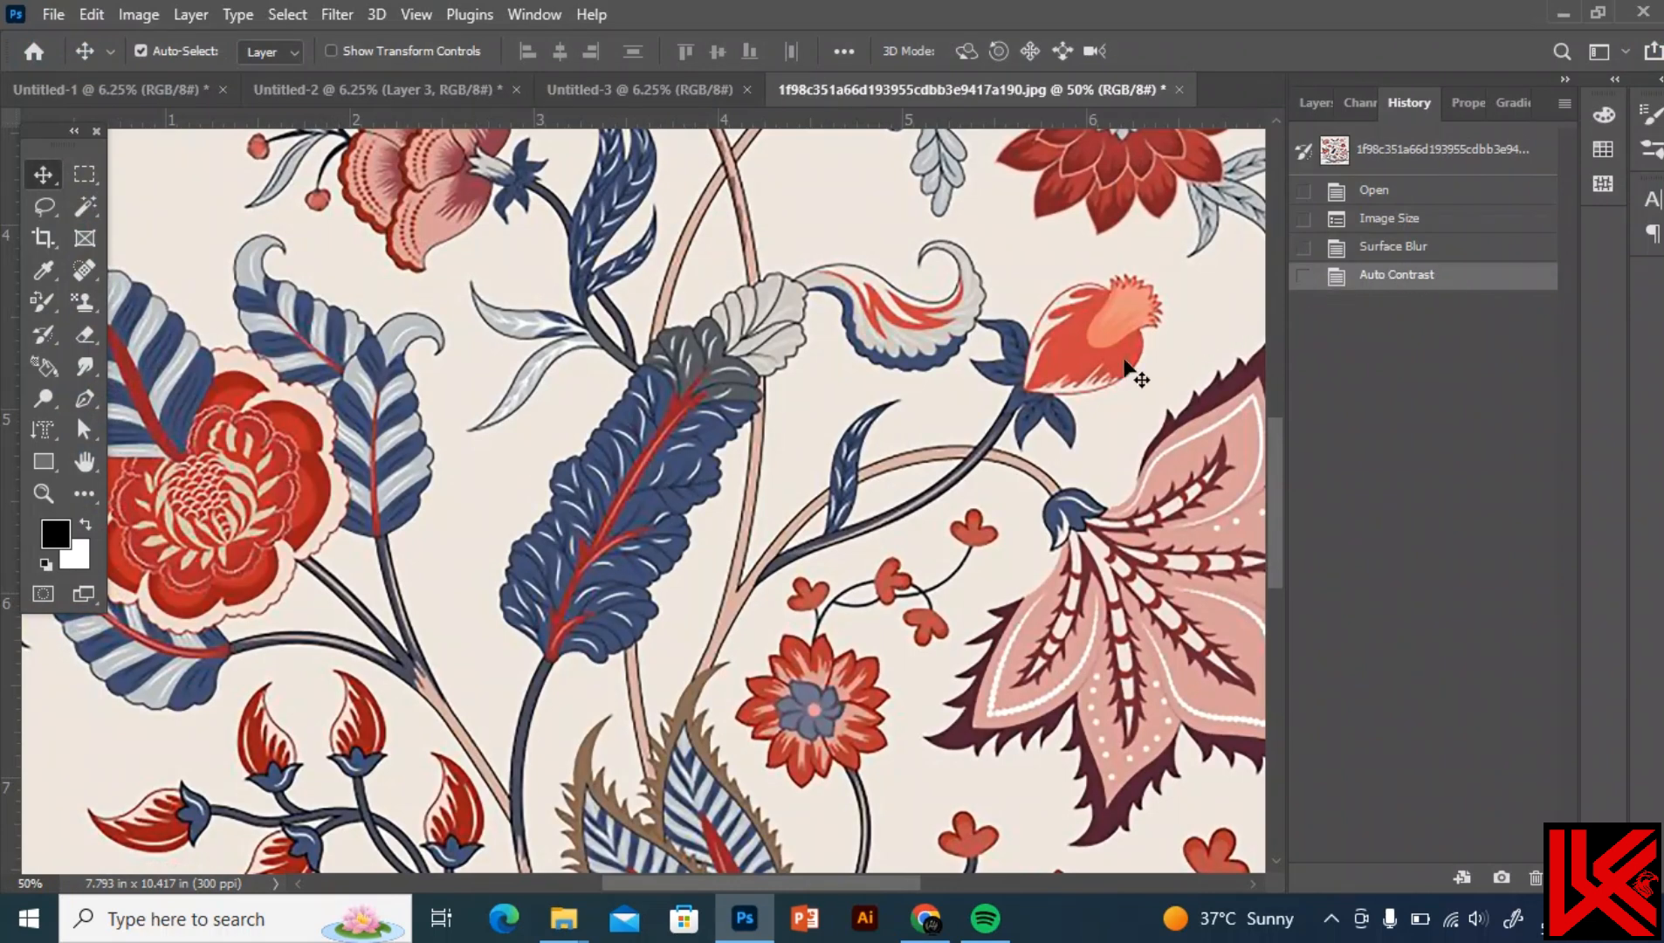
Compare the Surface Blur and Auto Contrast history states up close on the central blue leaf, ending on Auto Contrast
click(1359, 251)
click(1398, 279)
key(ctrl+plus)
key(ctrl+plus)
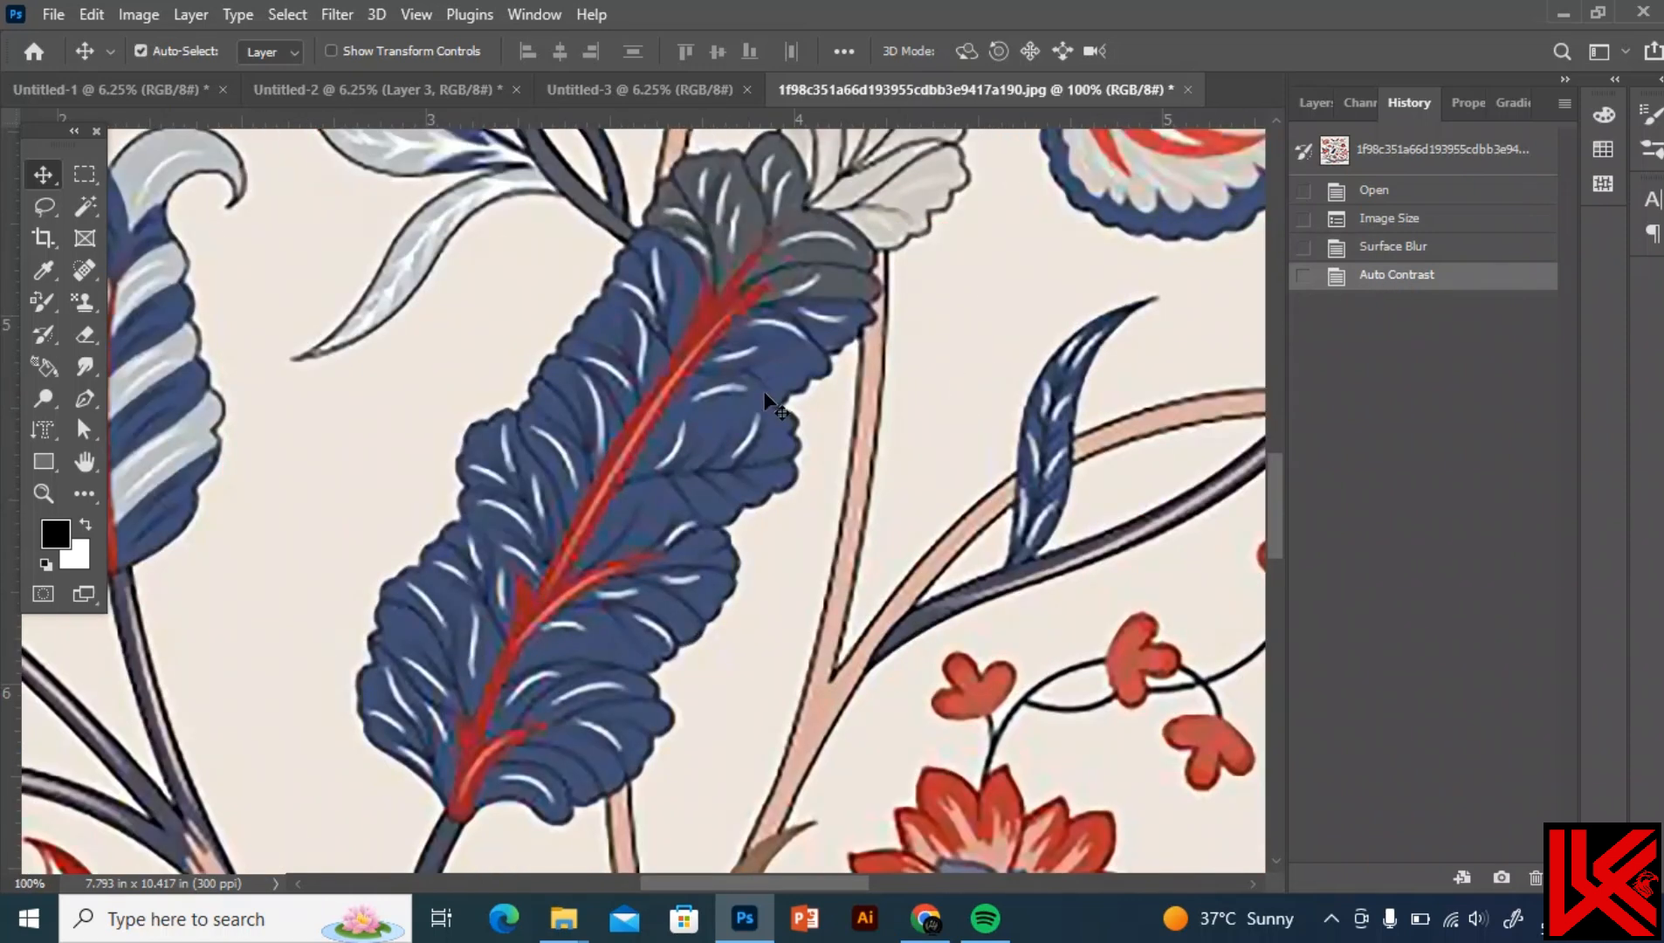
click(1381, 253)
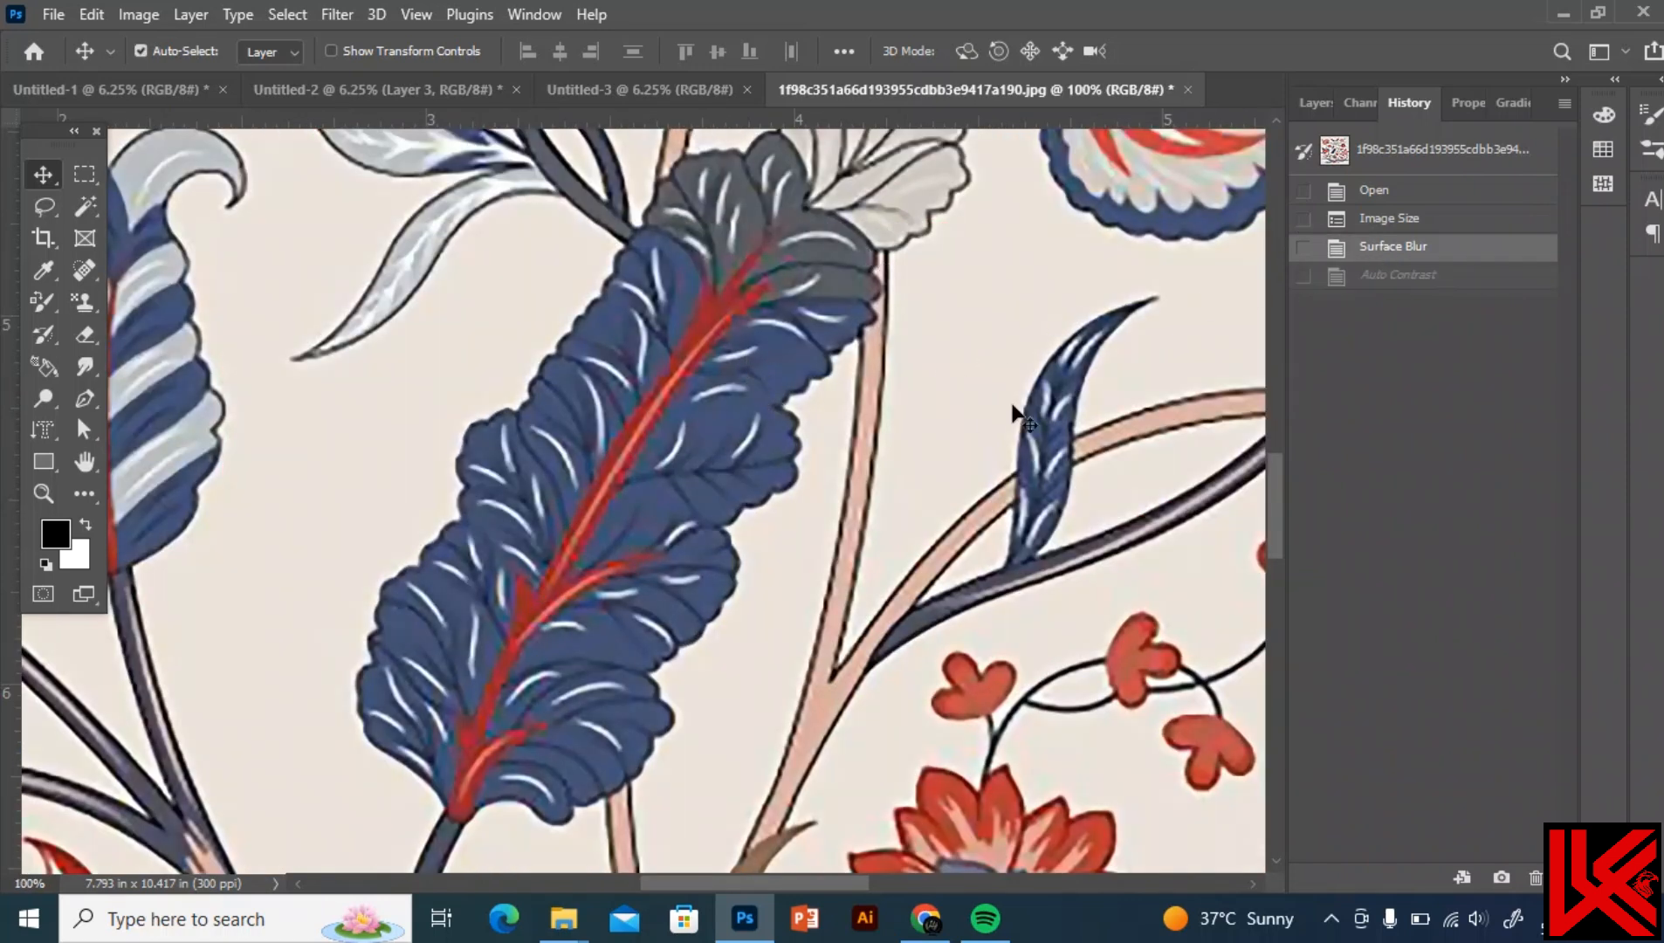
click(1394, 278)
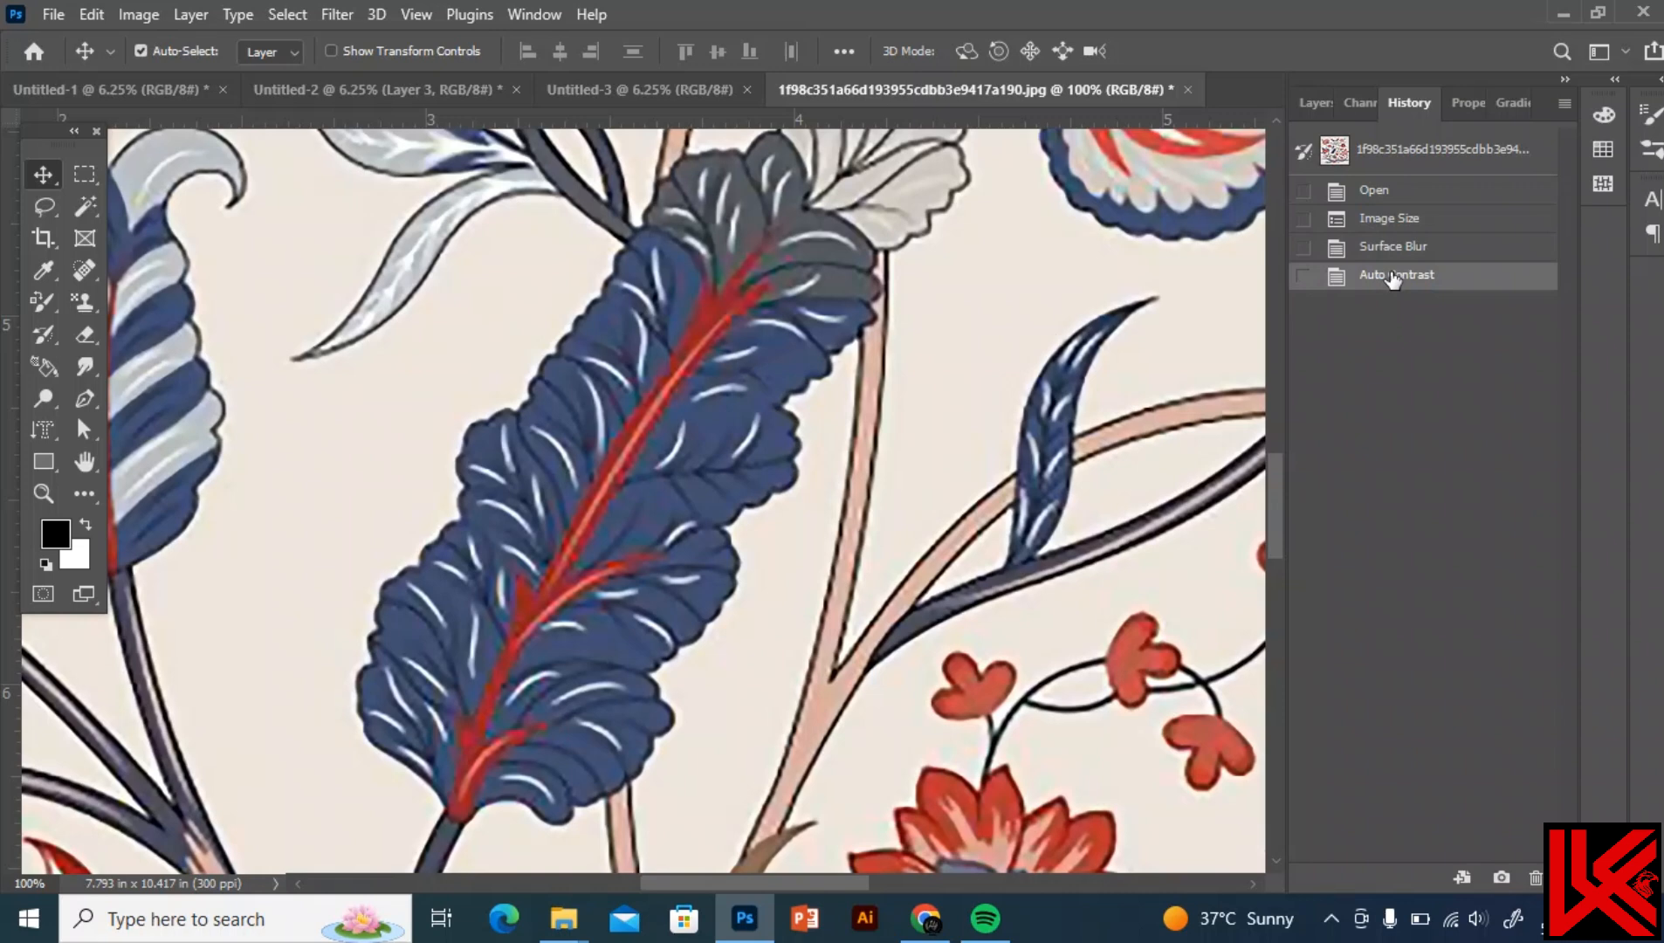
Apply a Brightness/Contrast adjustment to the floral image with brightness -20 and contrast 100
key(ctrl+minus)
key(ctrl+minus)
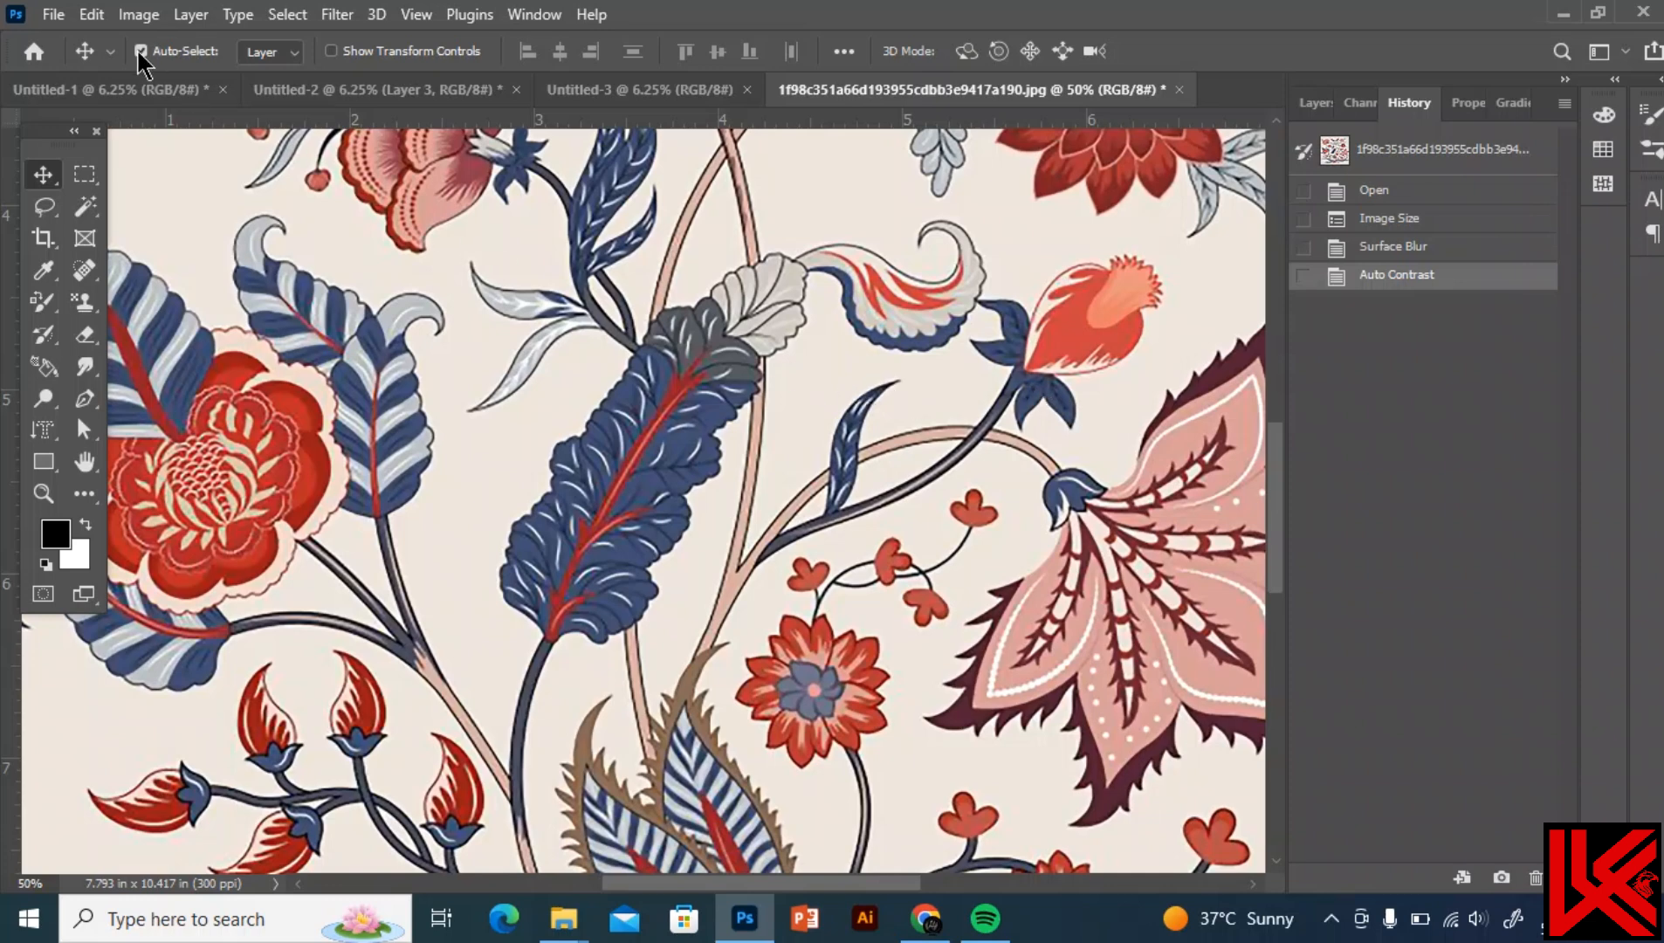
click(142, 14)
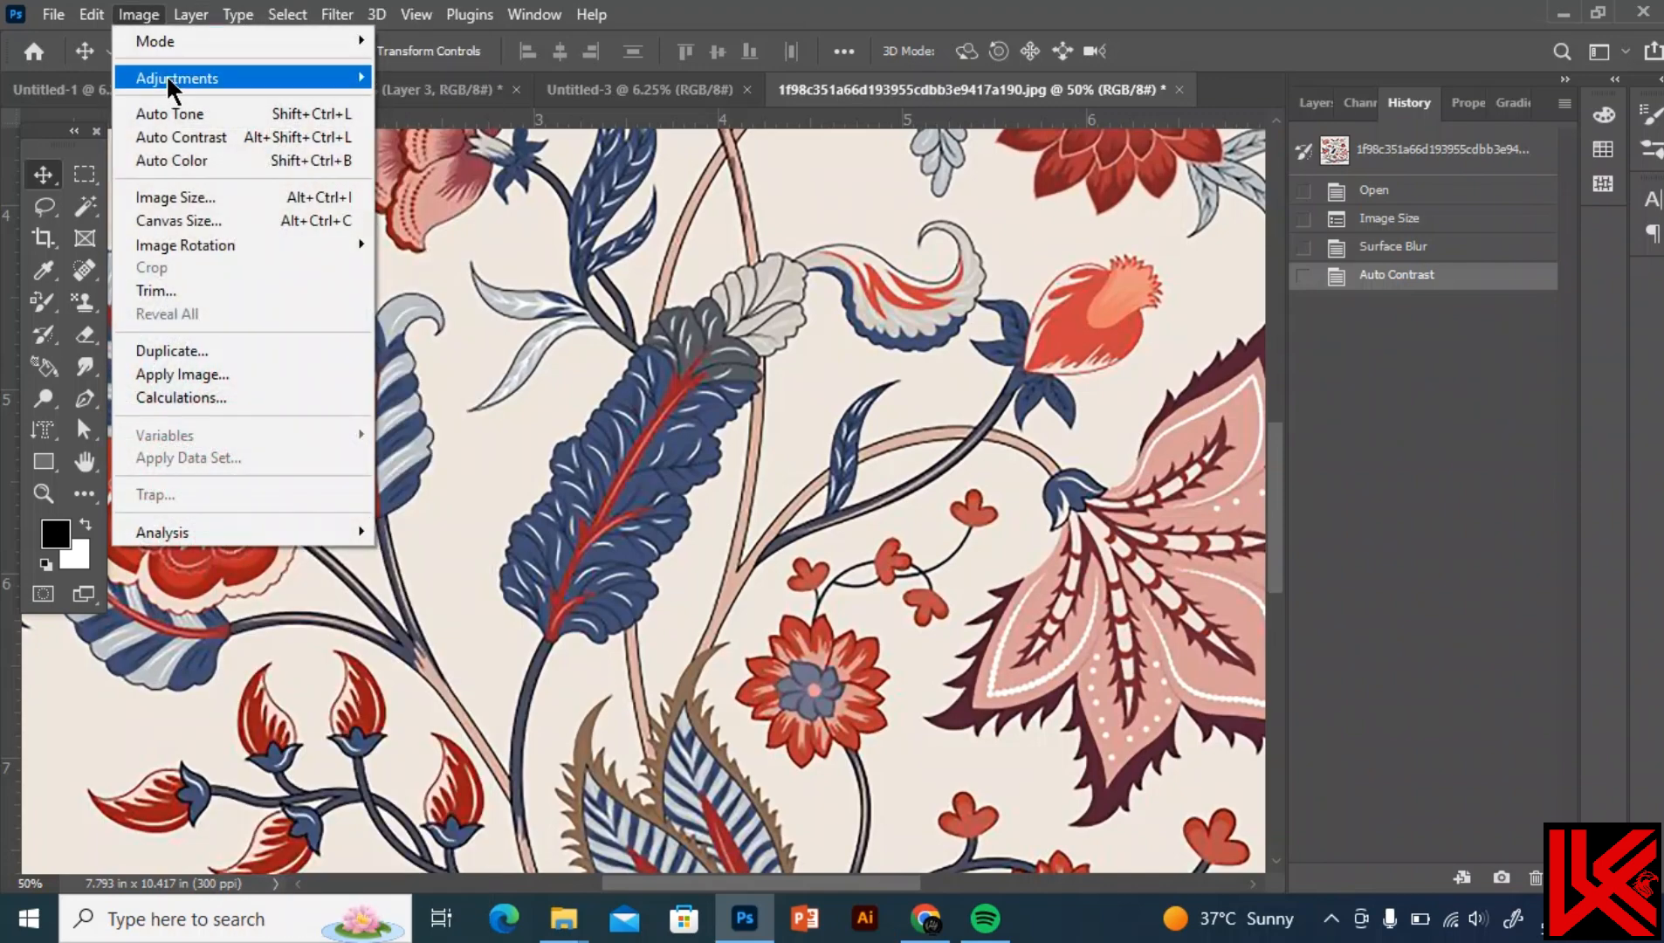
mouse_move(184, 83)
click(398, 81)
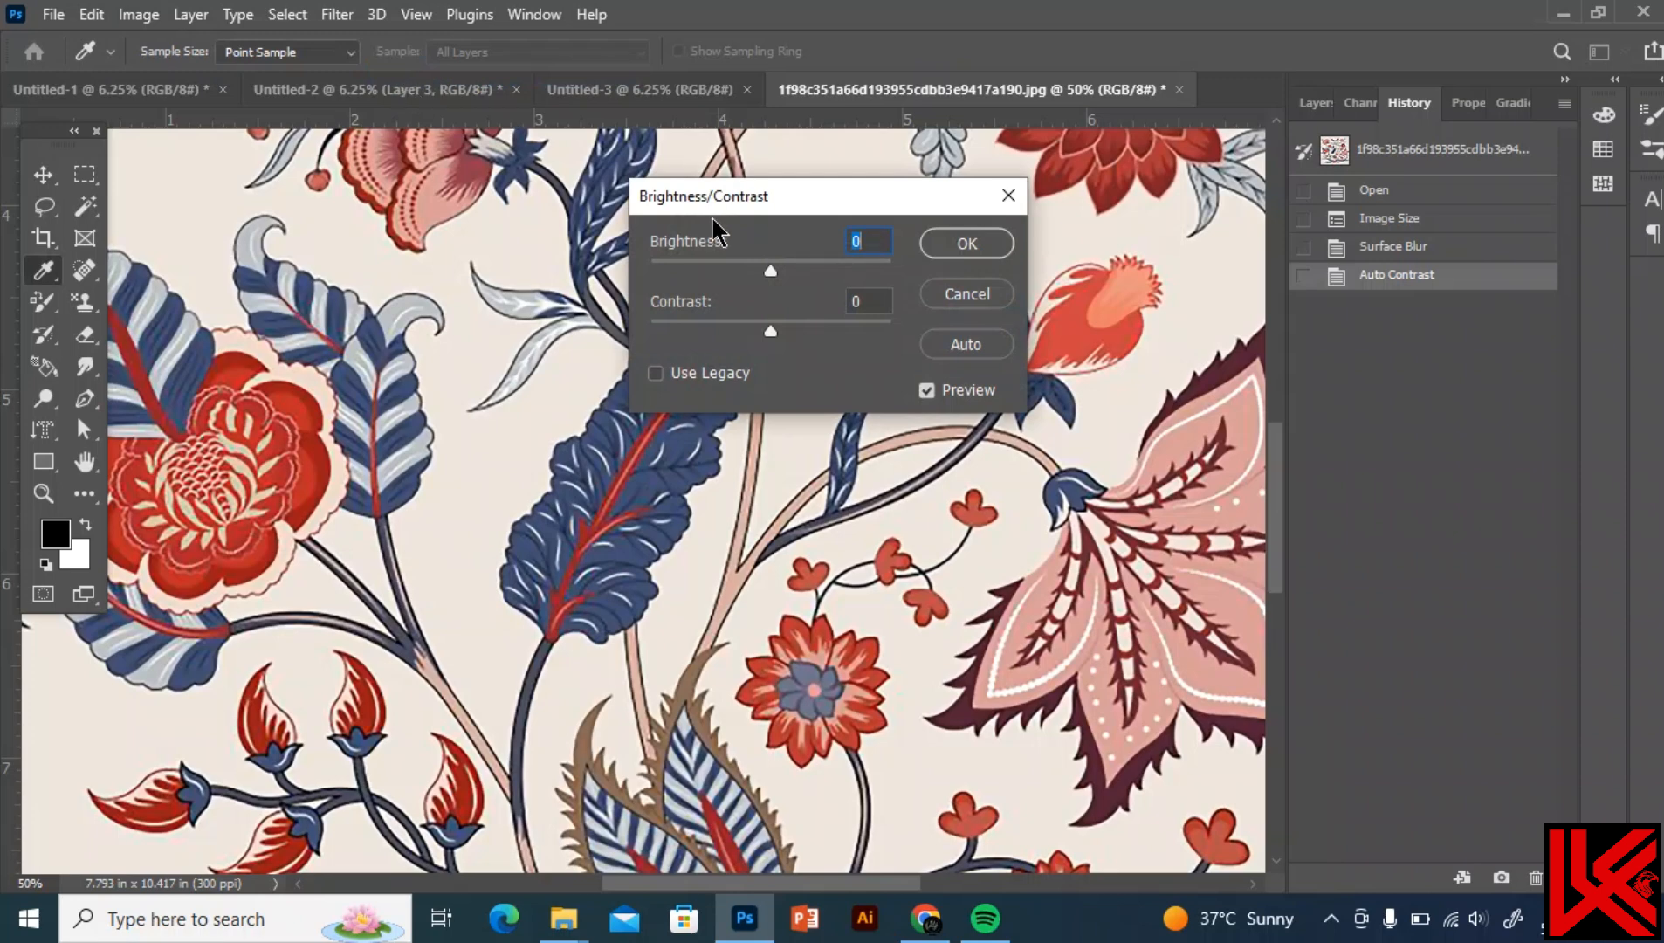
mouse_move(765, 266)
mouse_down()
mouse_move(792, 269)
mouse_move(754, 271)
mouse_up()
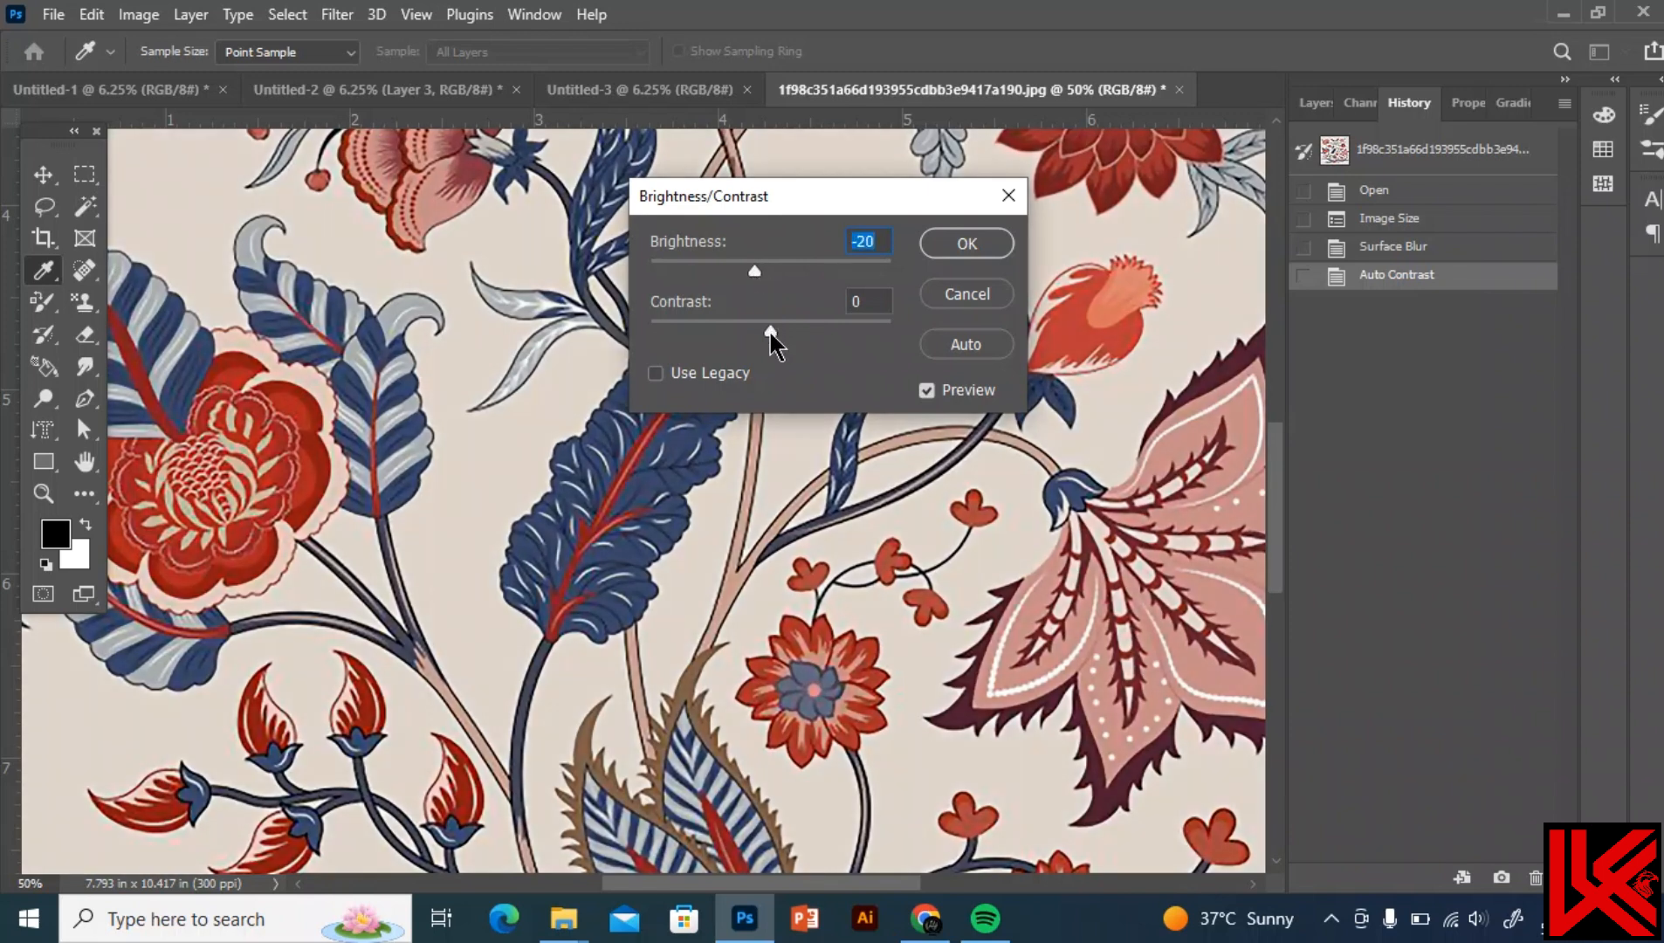
drag(770, 332, 915, 351)
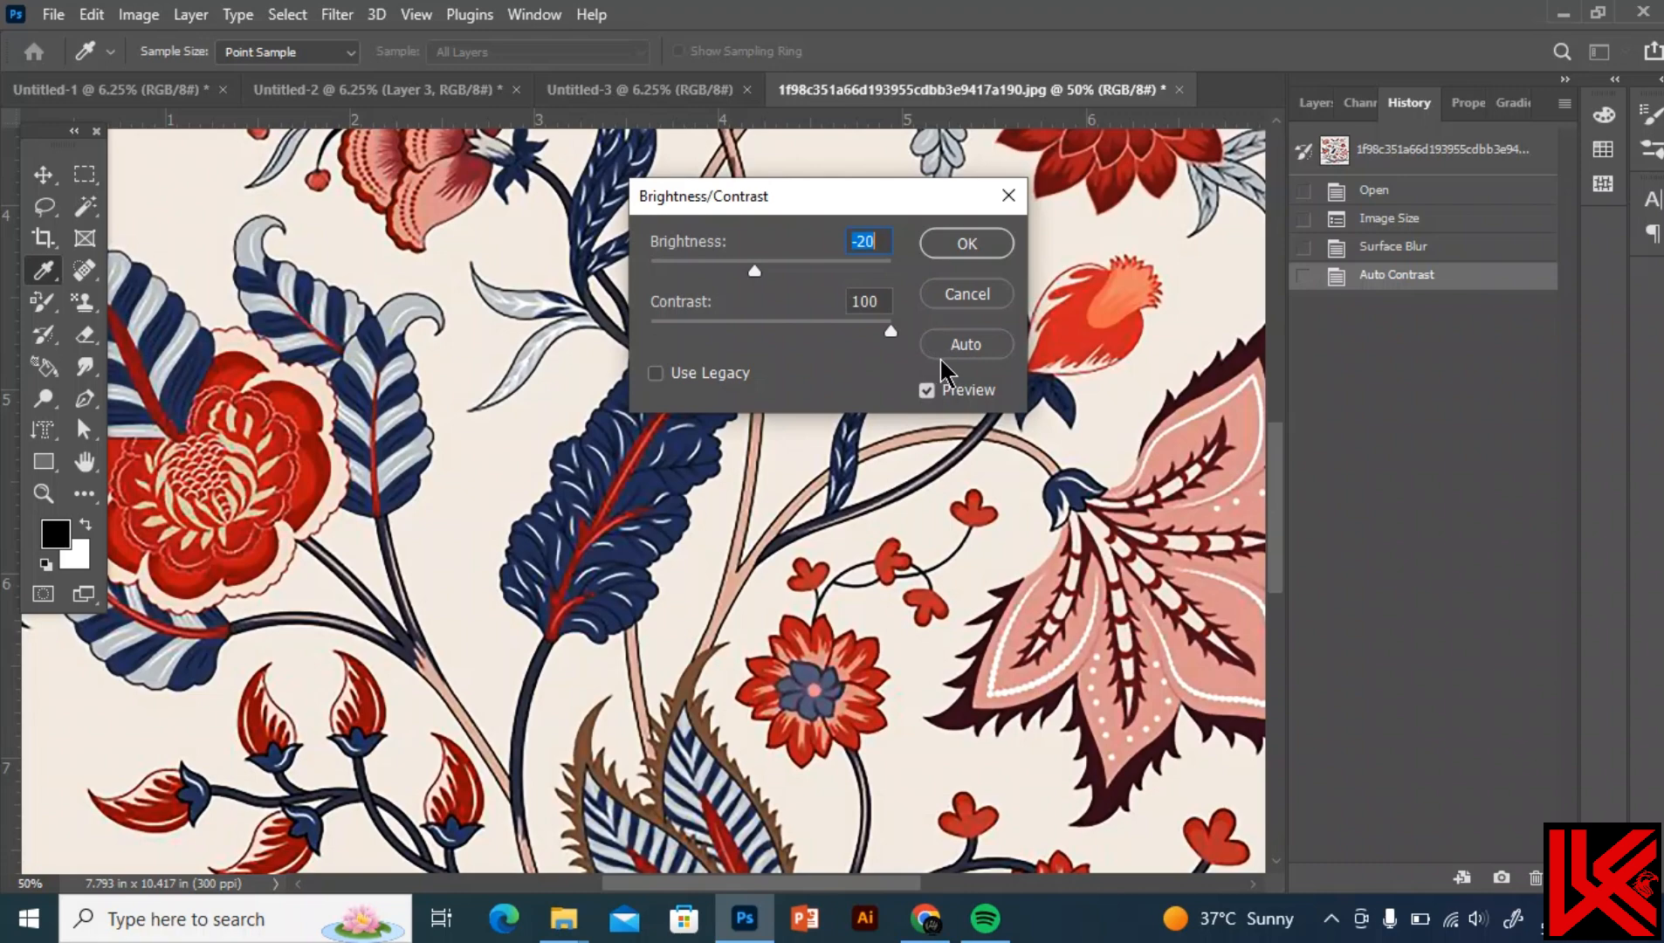
key(Tab)
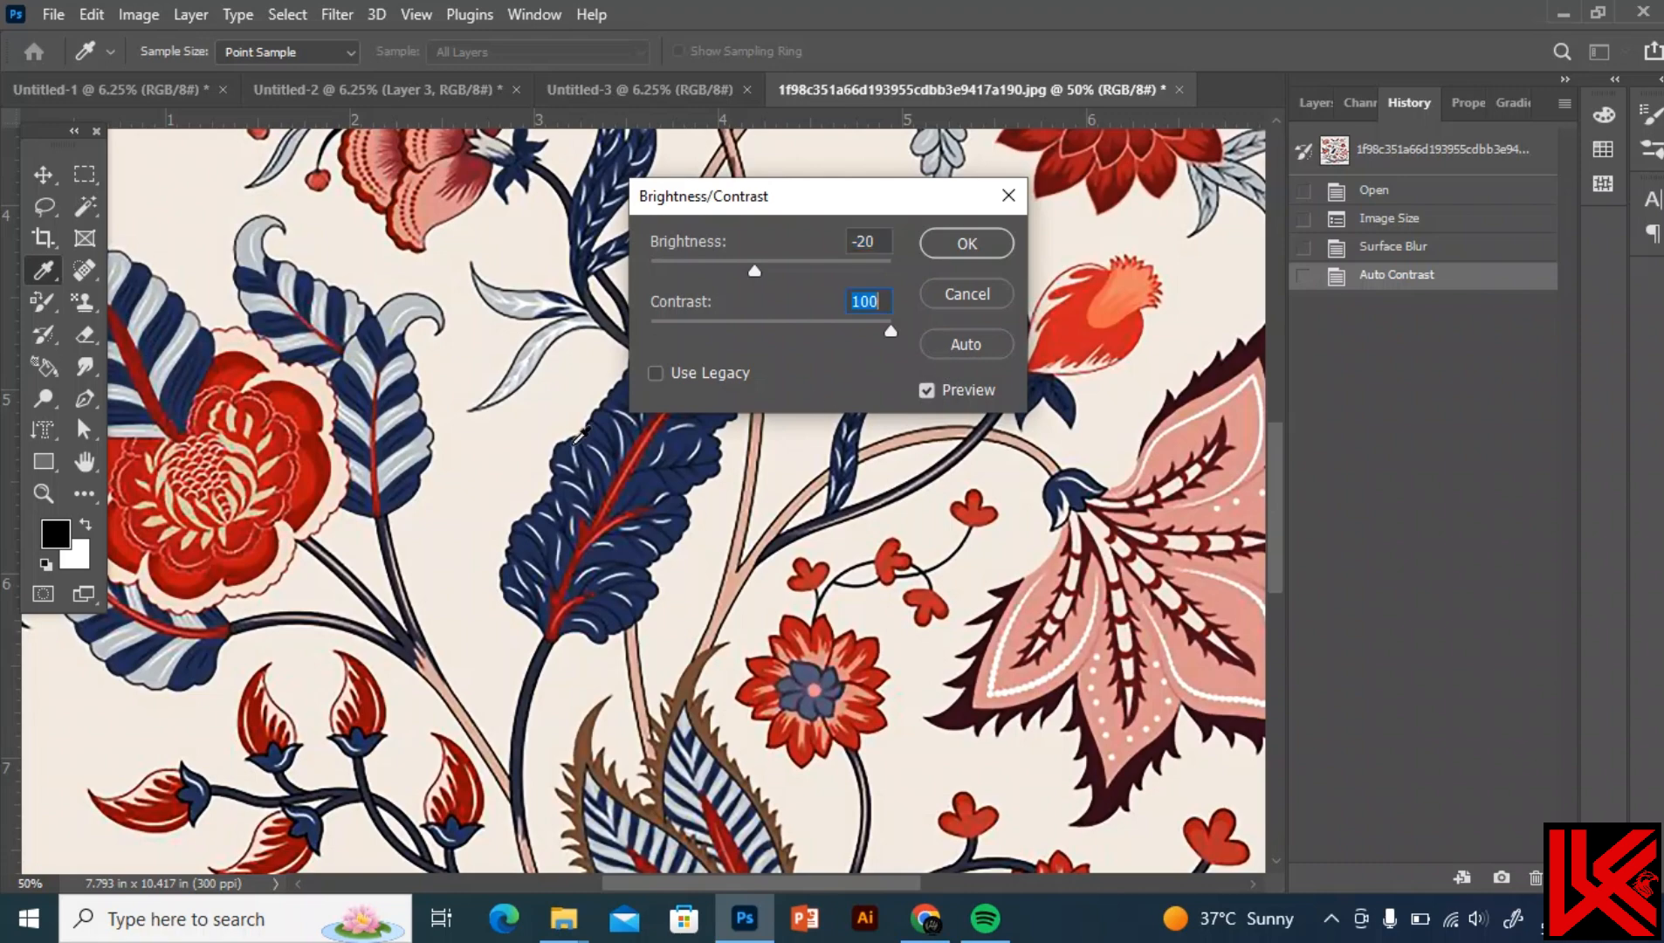
drag(1279, 517, 1270, 557)
key(ctrl+minus)
key(ctrl+minus)
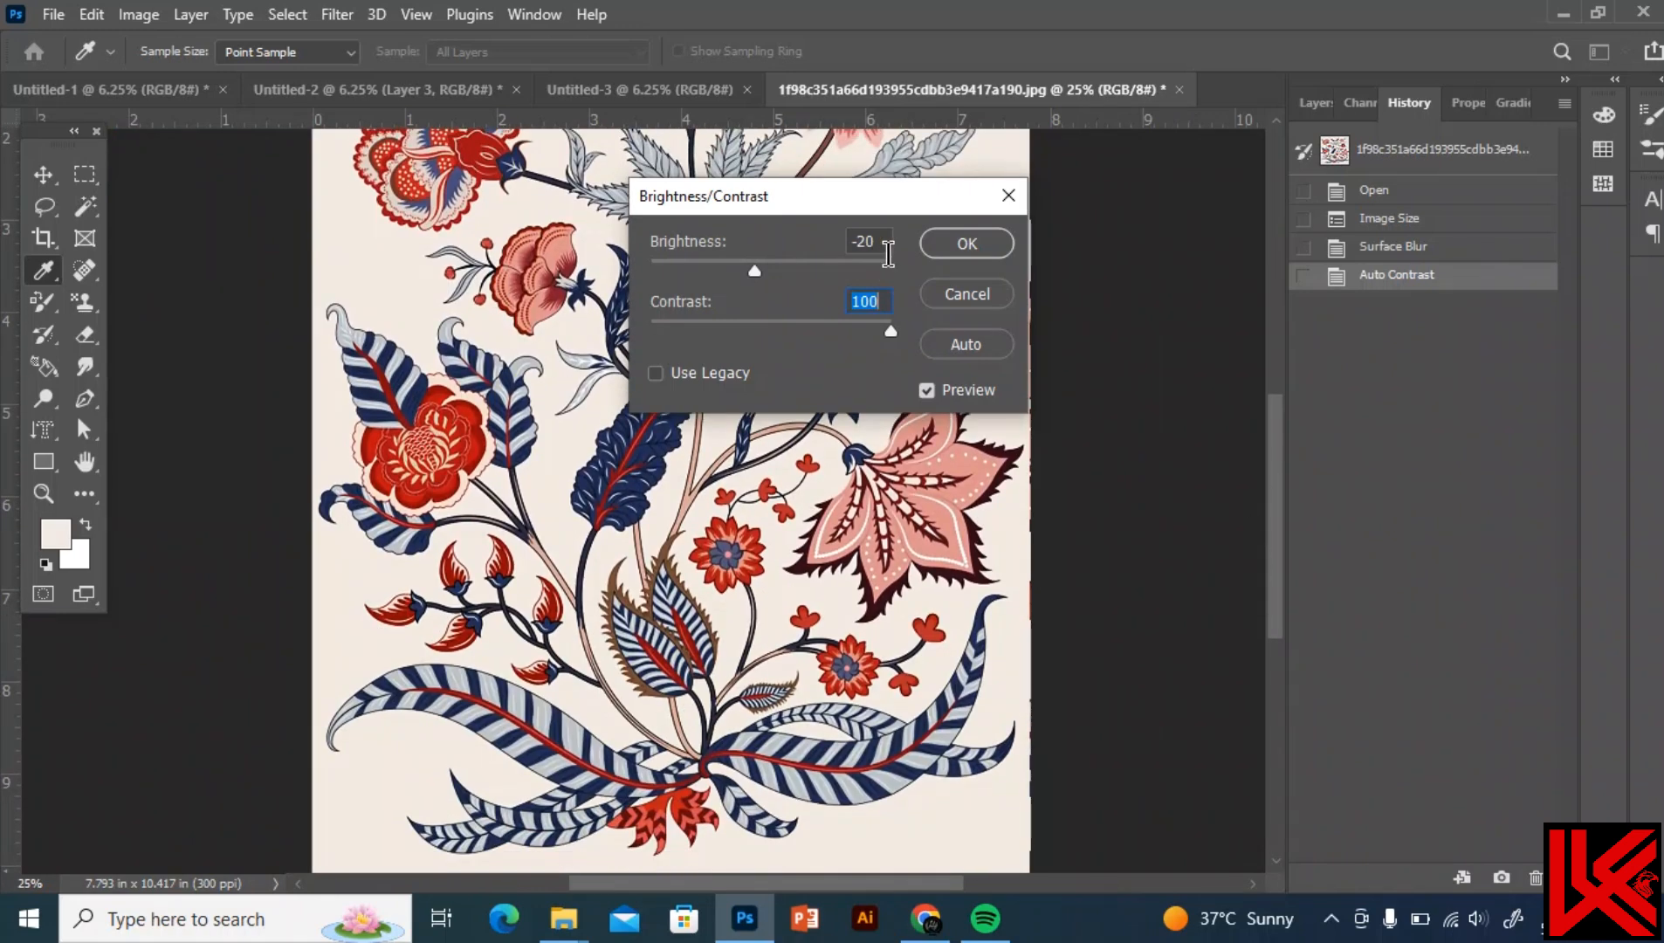
click(967, 247)
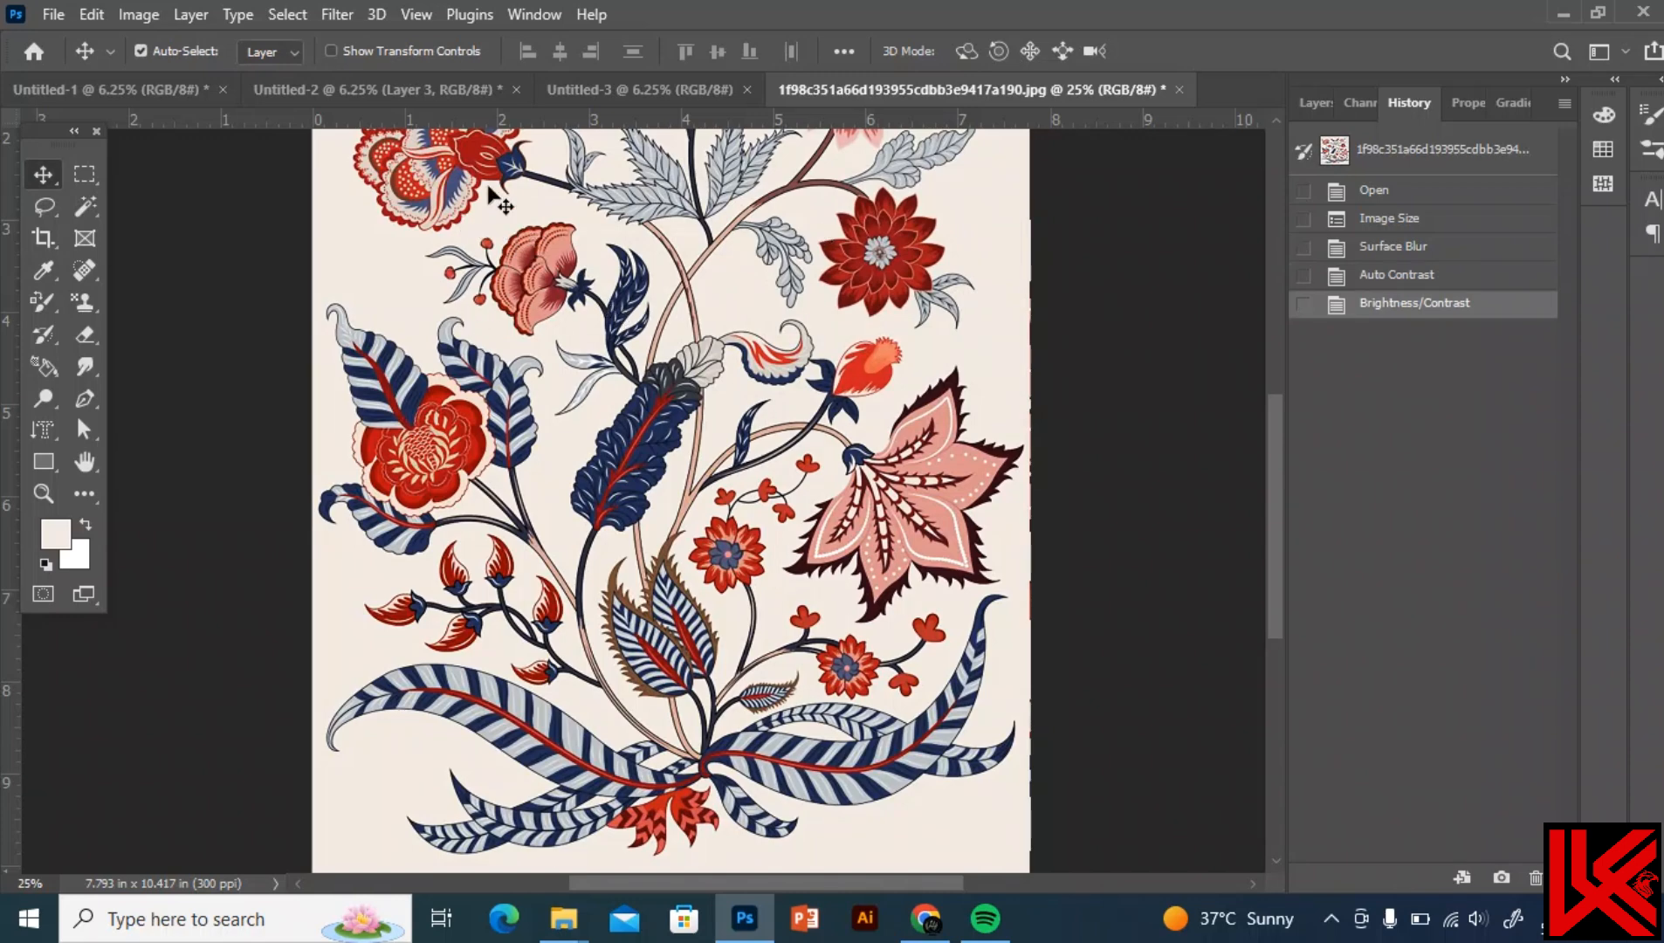
Apply a Levels adjustment on the RGB channel with input levels of 7, 1.19 and 255
click(1315, 103)
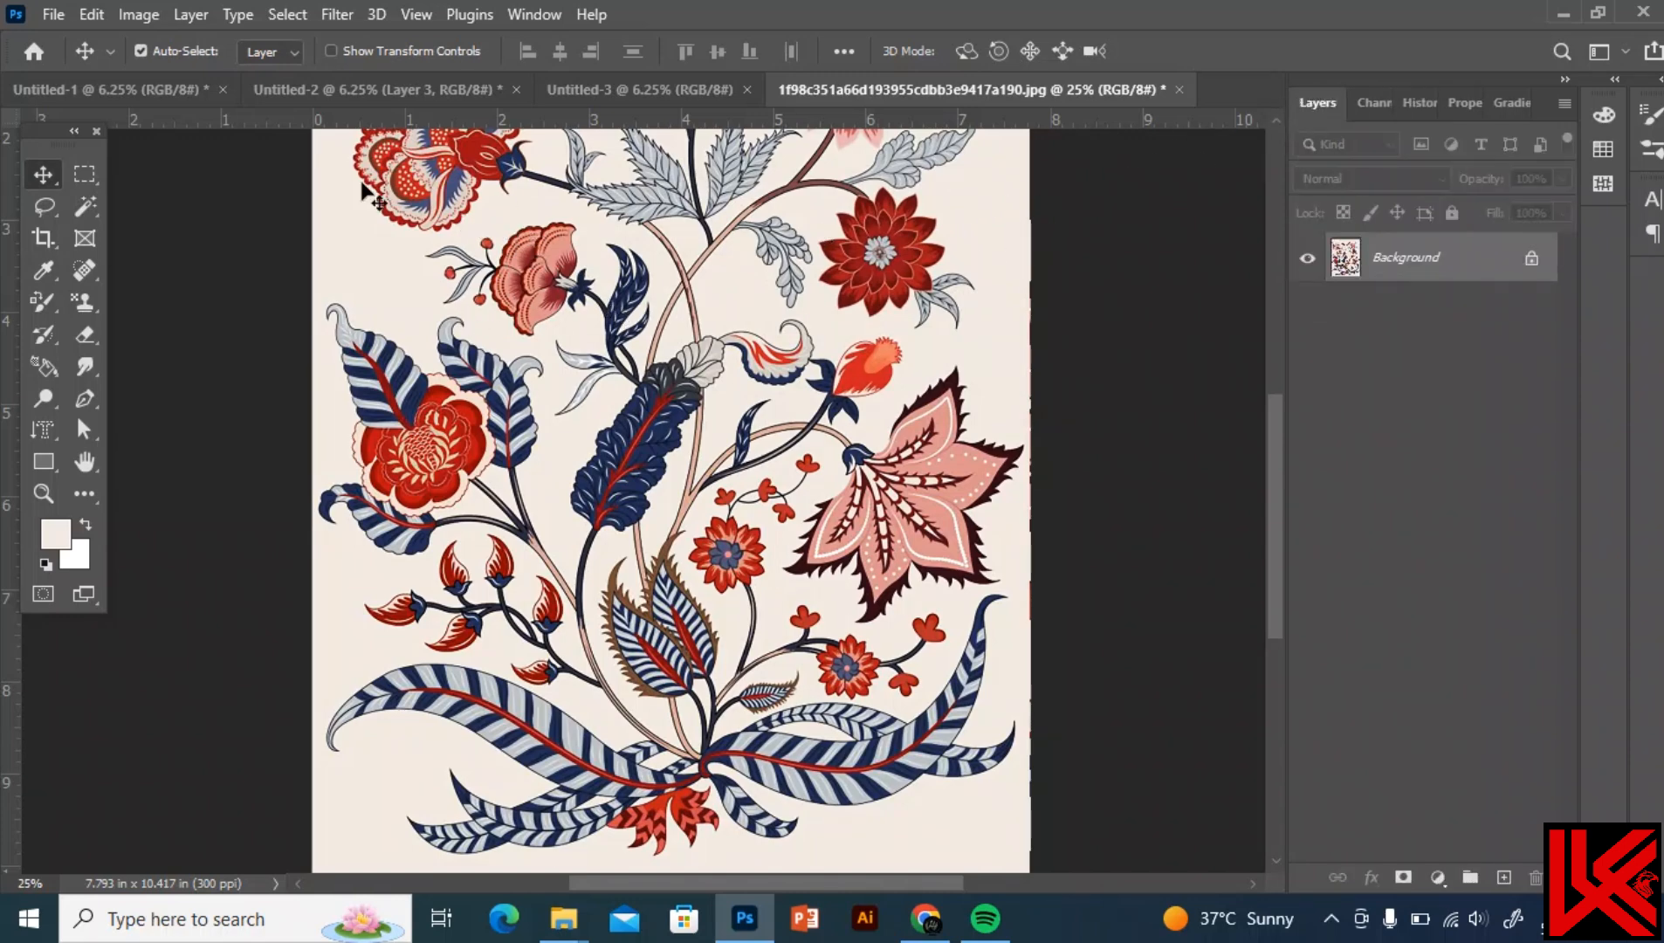
click(155, 15)
click(160, 16)
click(161, 14)
mouse_move(189, 74)
click(436, 100)
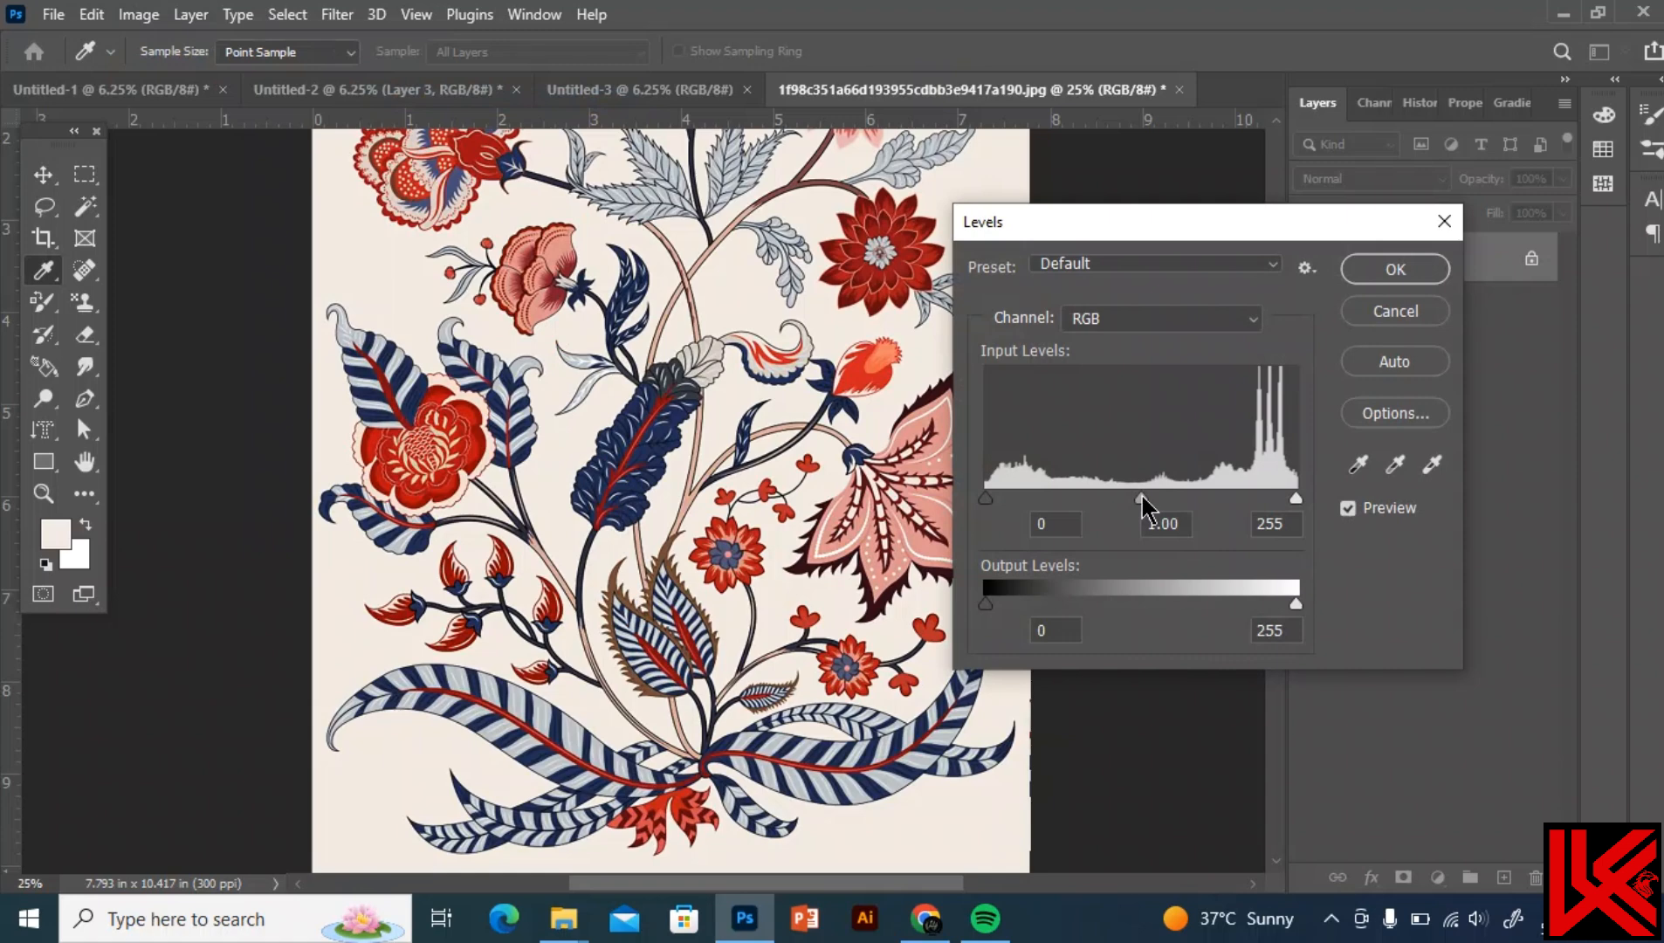
mouse_move(1143, 497)
mouse_down()
mouse_move(1158, 497)
mouse_move(1118, 497)
mouse_up()
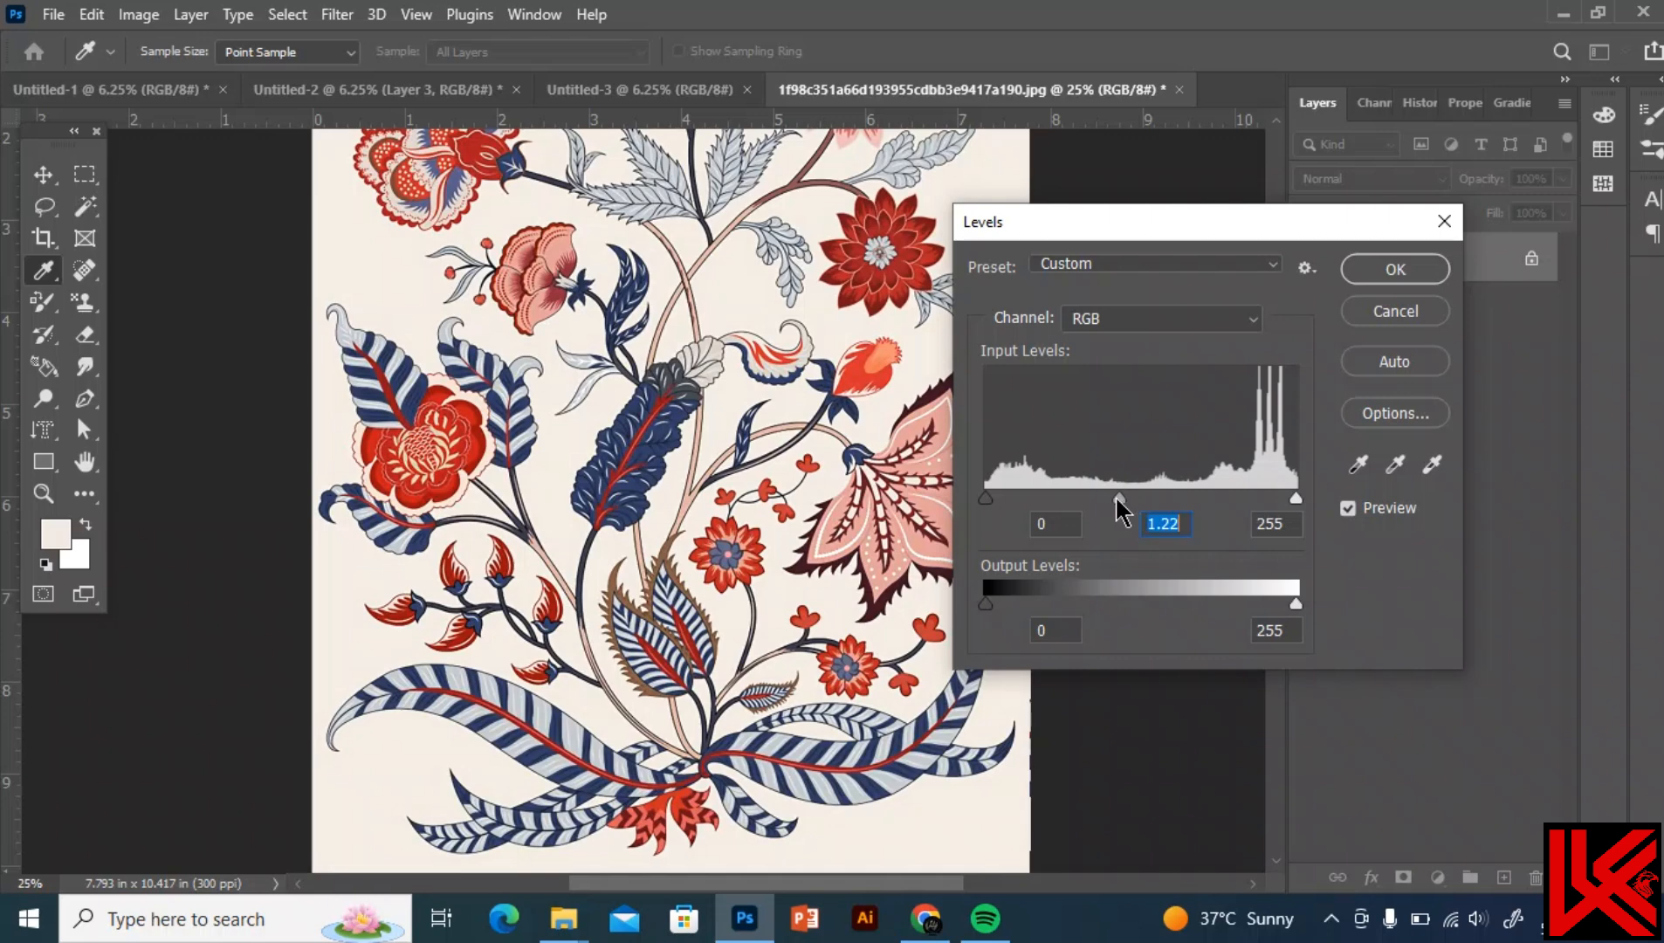
drag(986, 498, 994, 495)
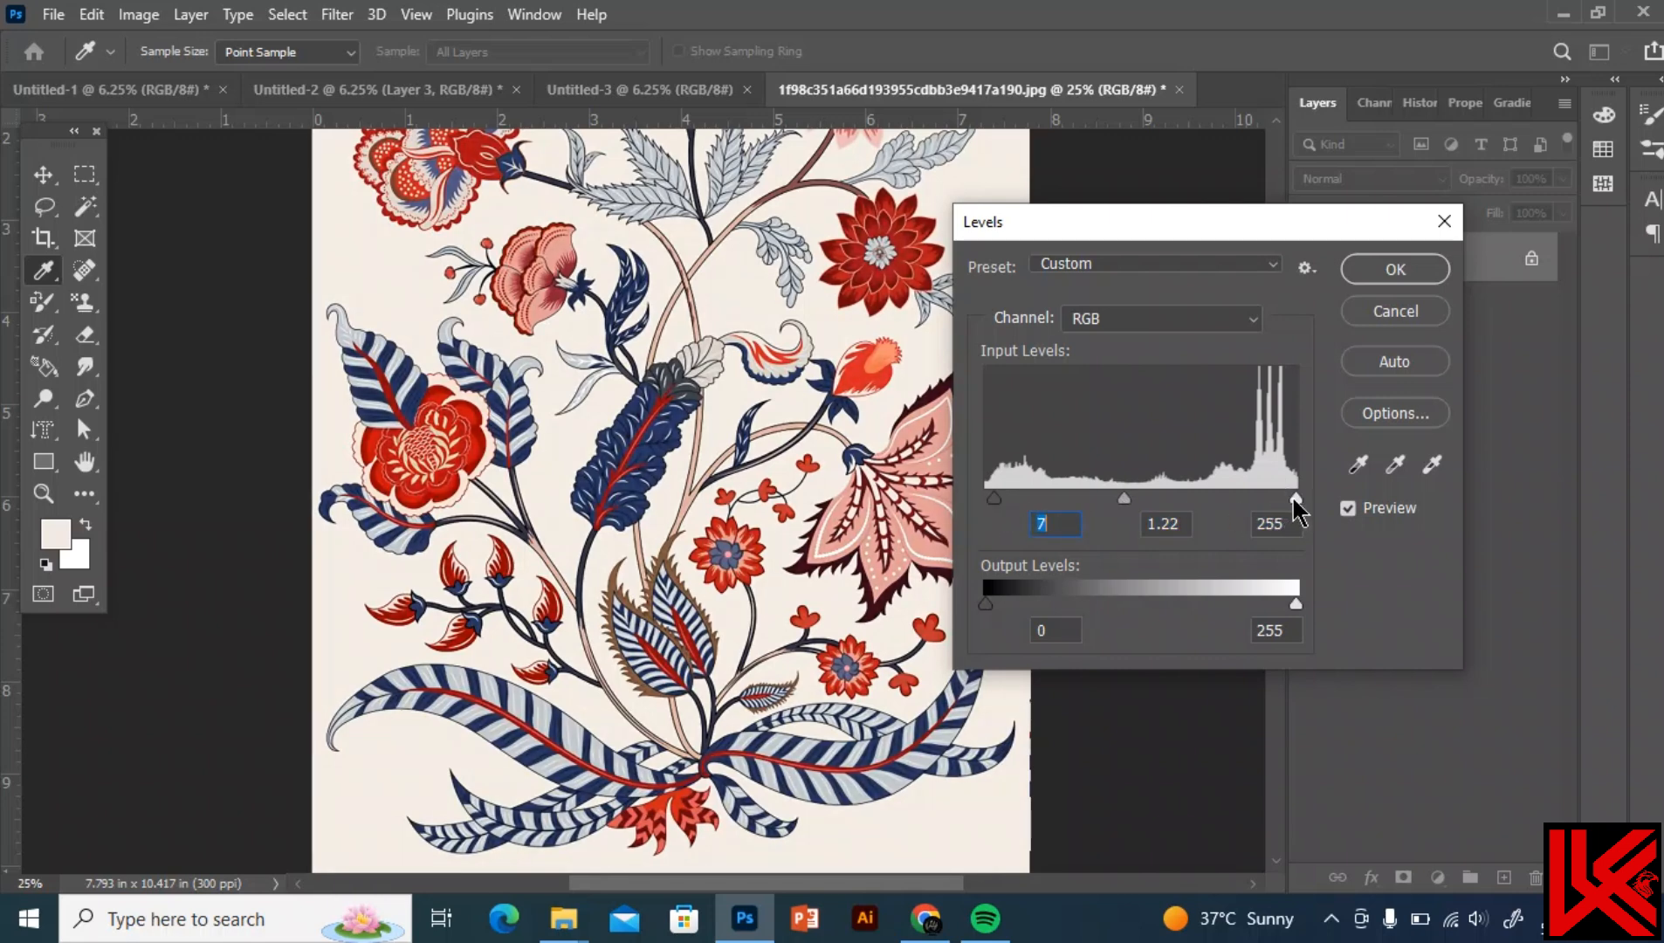
drag(1294, 496, 1353, 507)
drag(1130, 500, 1126, 498)
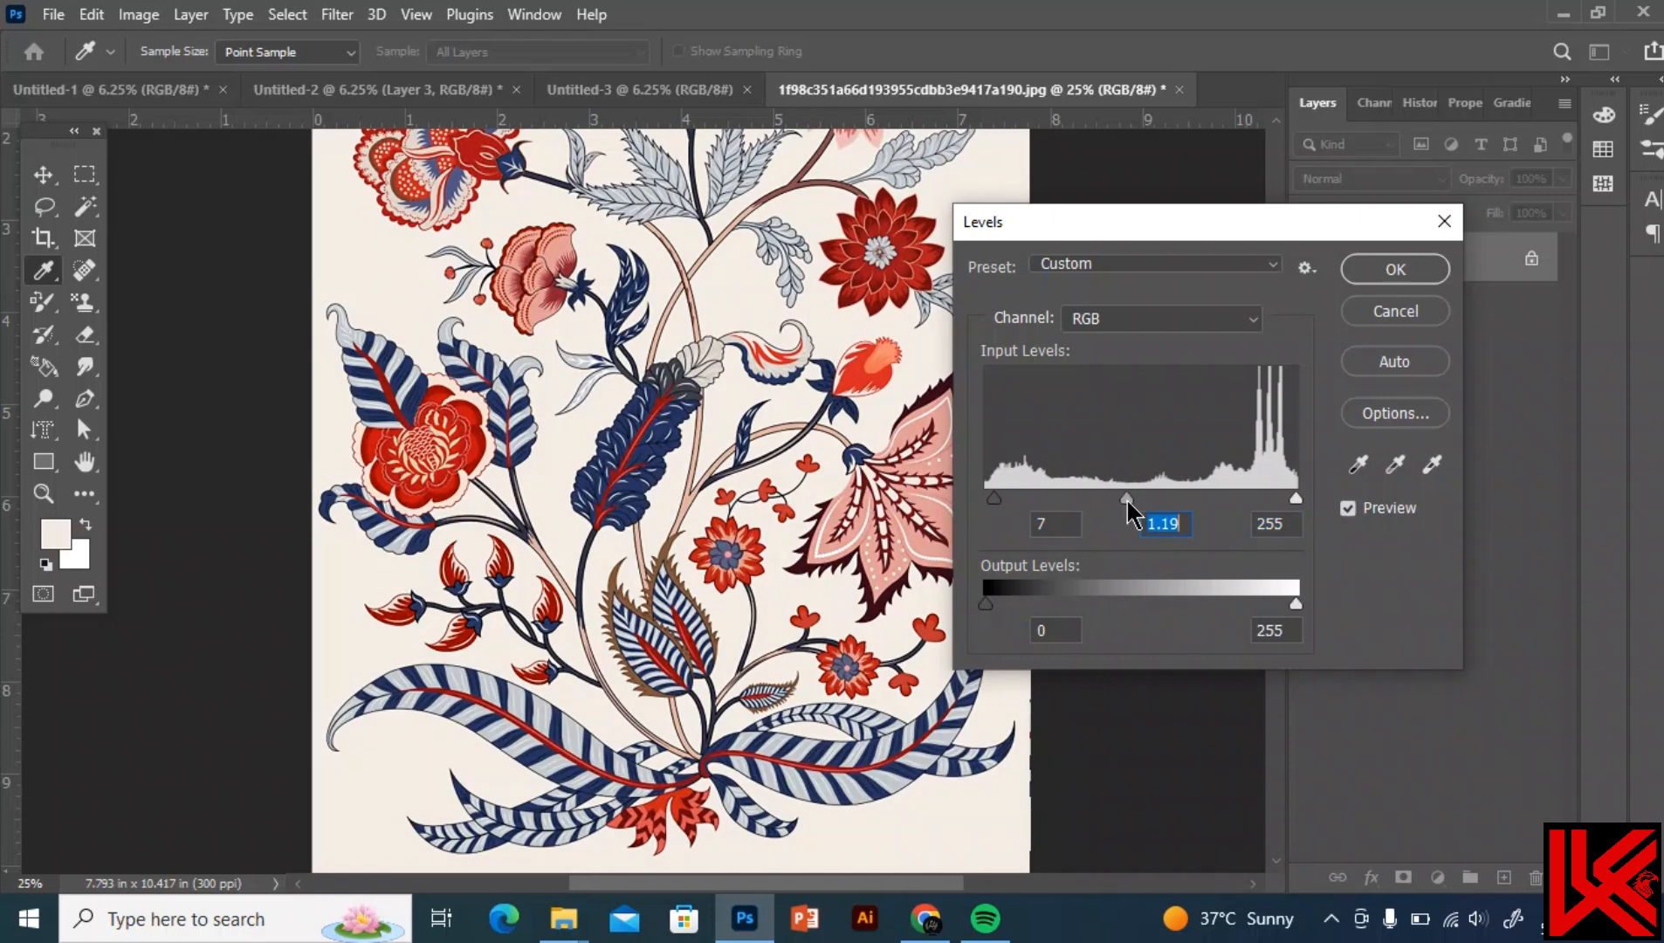
click(1393, 270)
Examine the line and color quality of the adjusted floral artwork up close around the central blue leaf
key(v)
key(ctrl+plus)
key(ctrl+plus)
key(ctrl+plus)
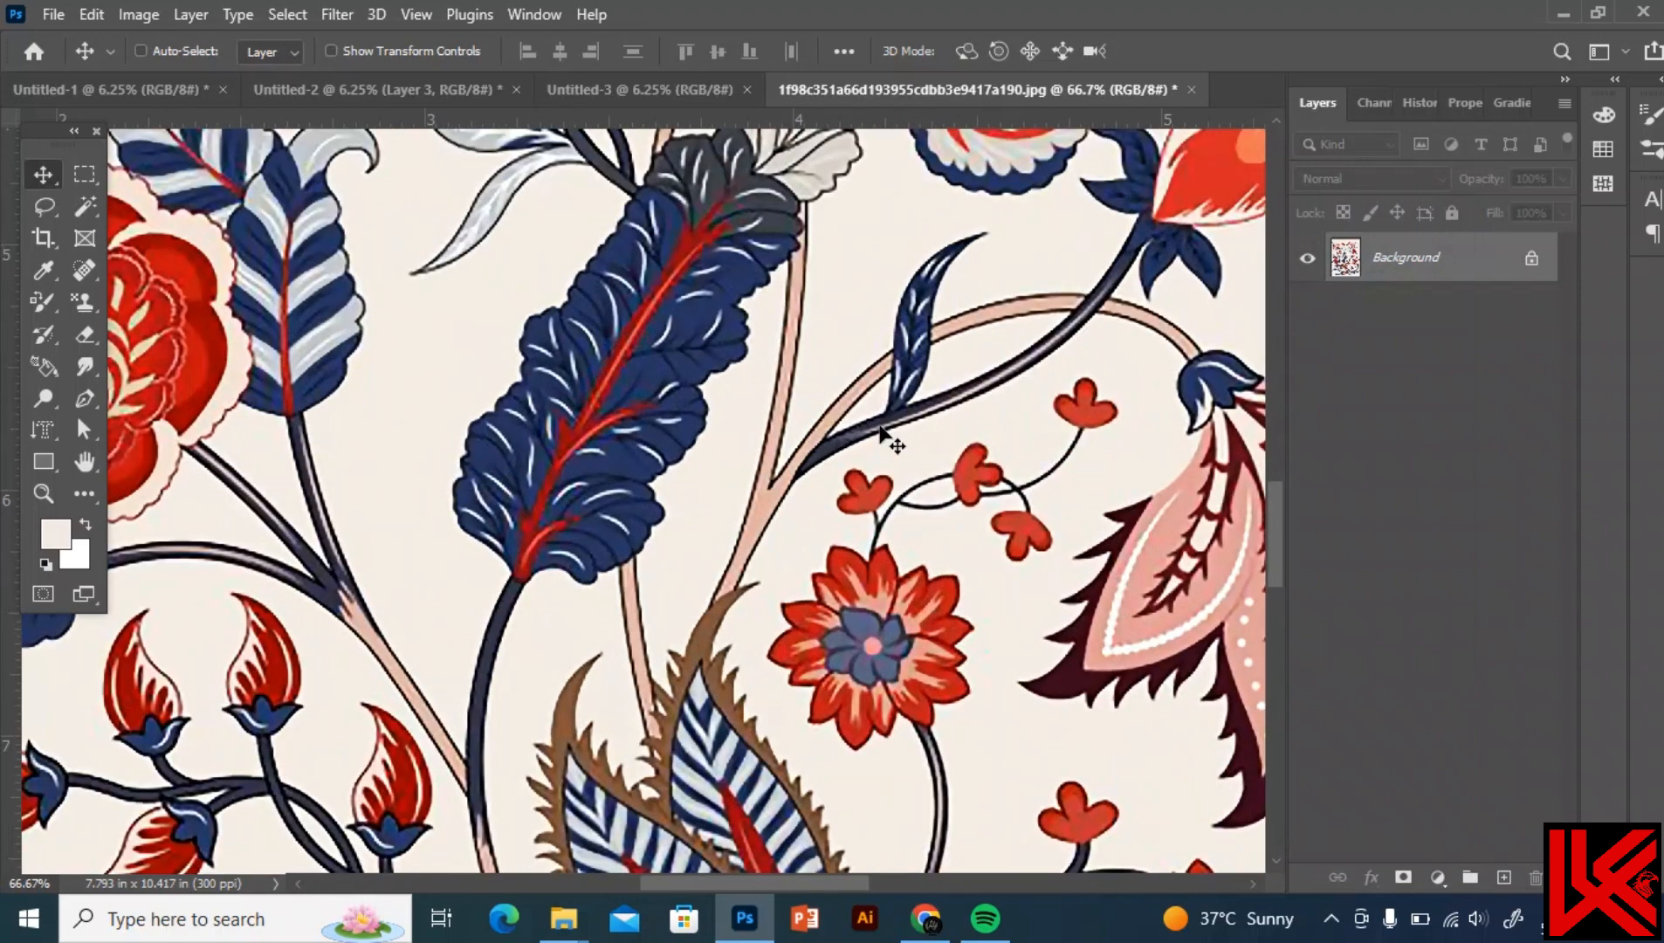
key(ctrl+plus)
key(ctrl+minus)
key(ctrl+minus)
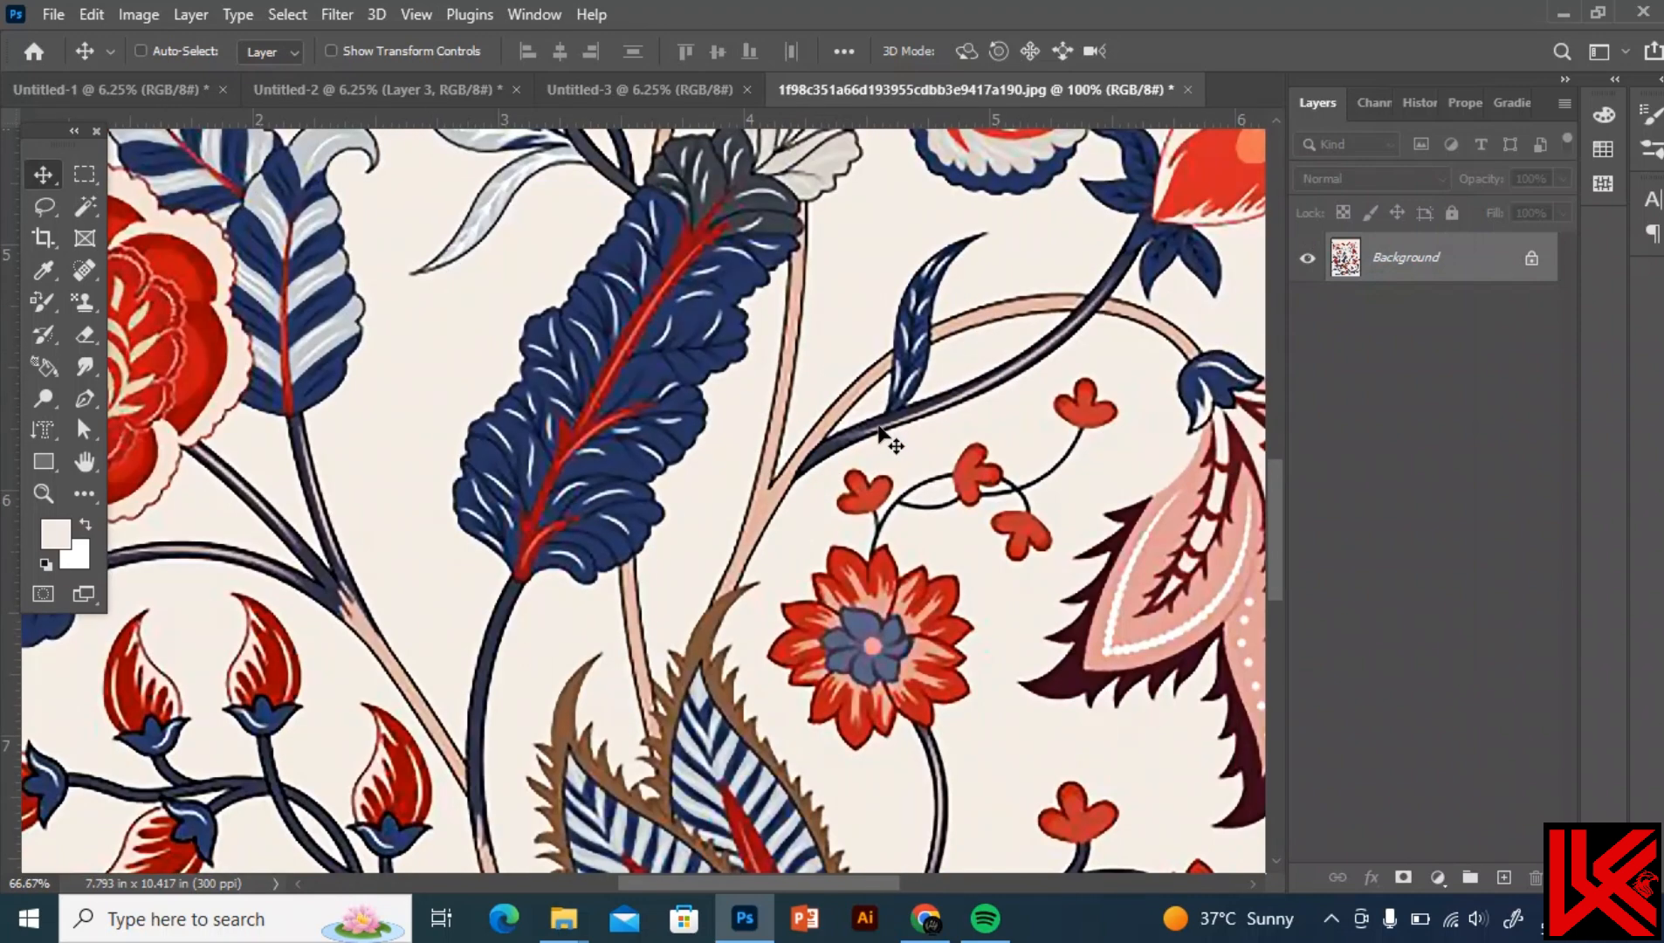
Step back to the original opened snapshot in the history and view the entire unedited floral artwork
key(ctrl+minus)
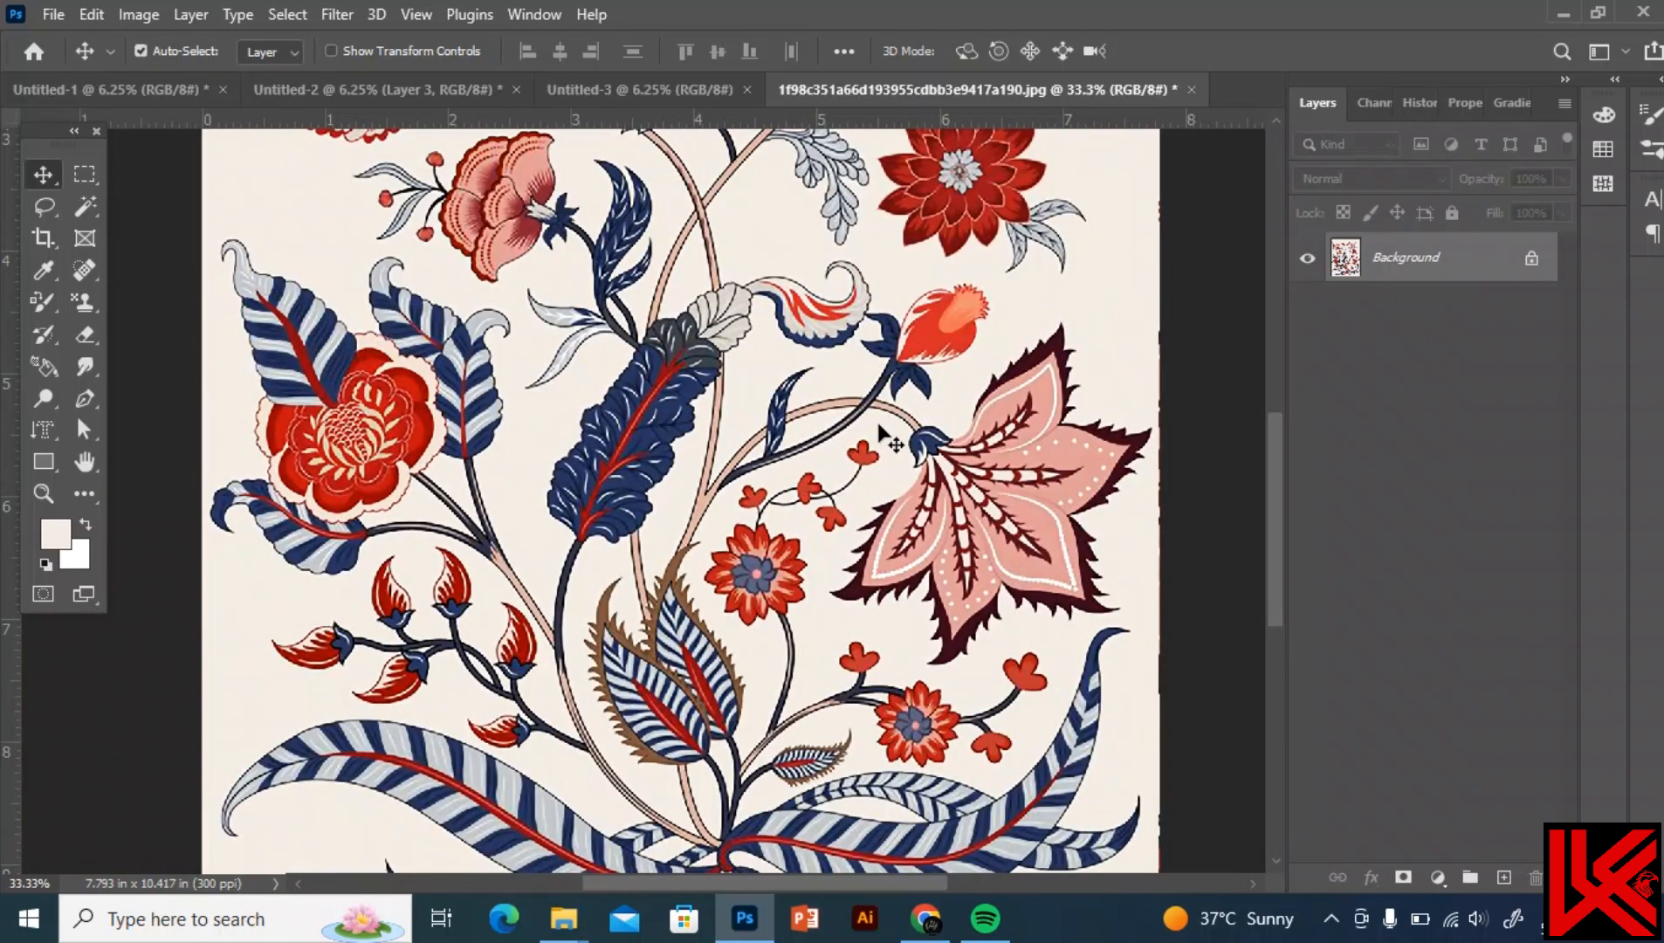
scroll(889, 437, down, 2)
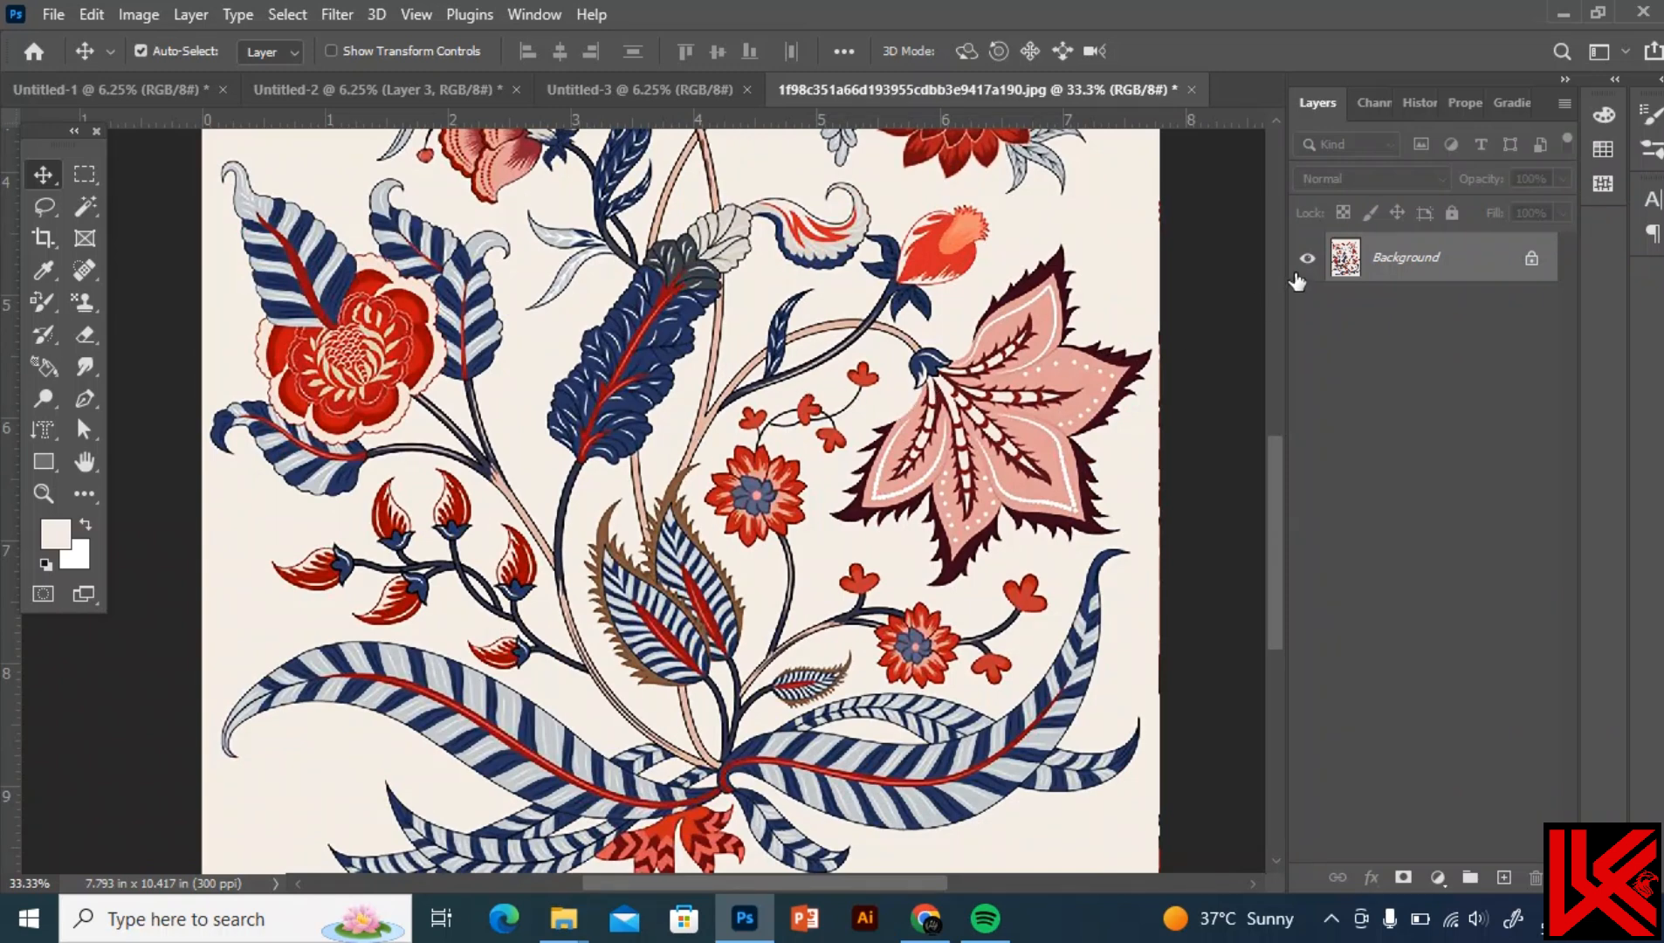
click(1418, 103)
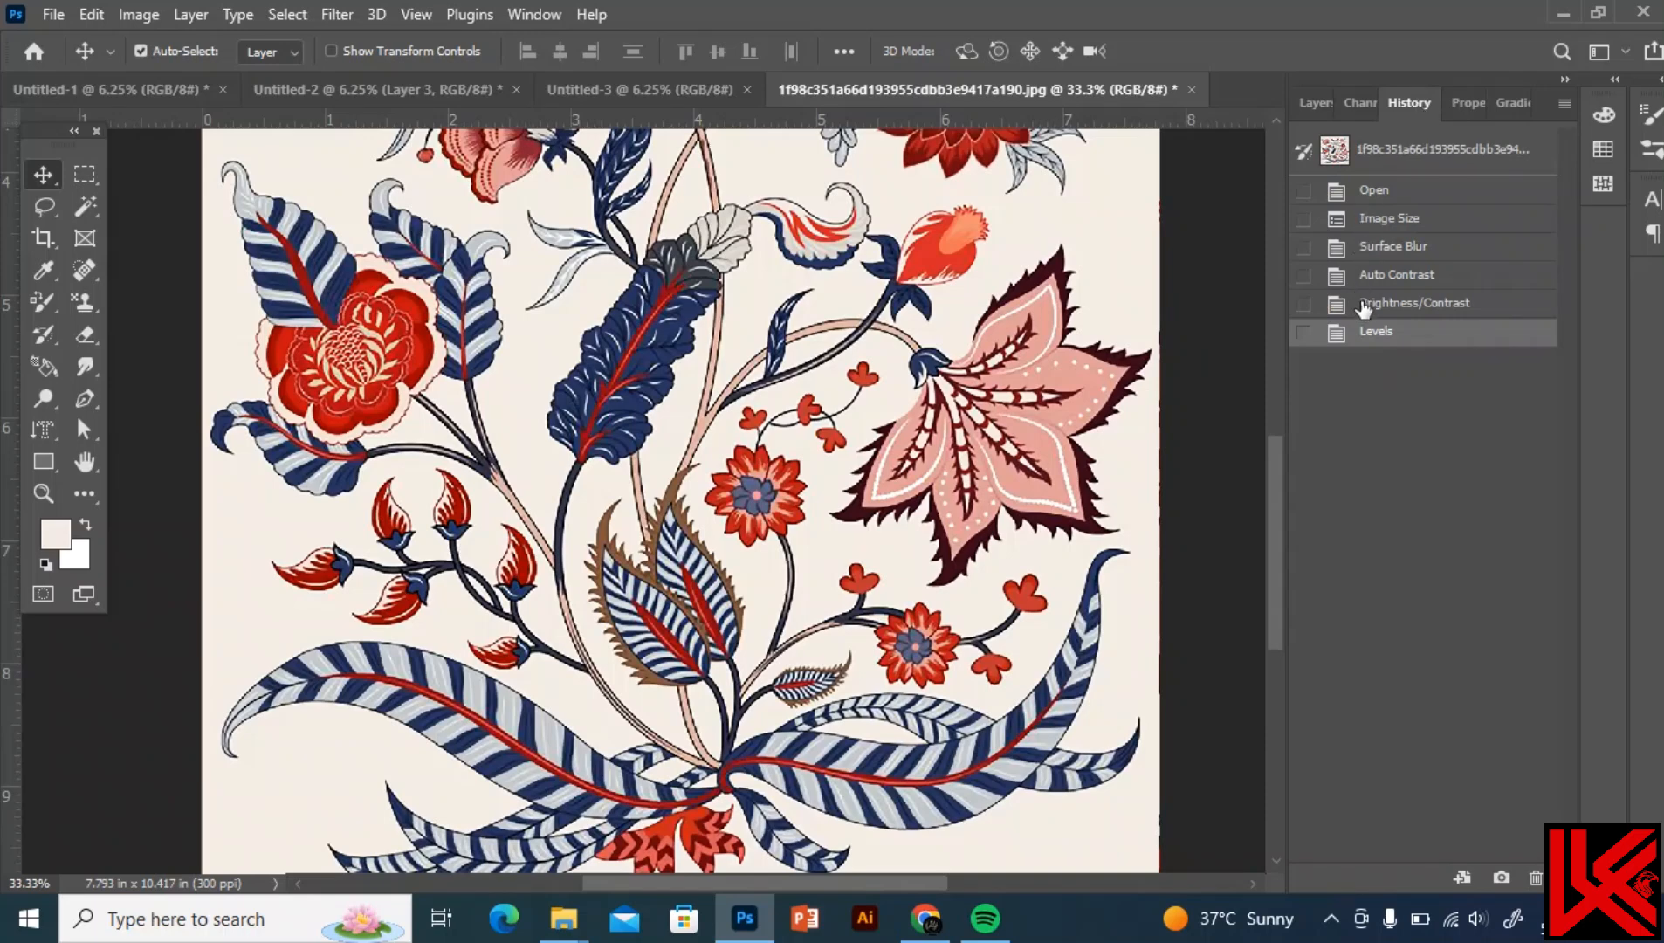
click(1362, 153)
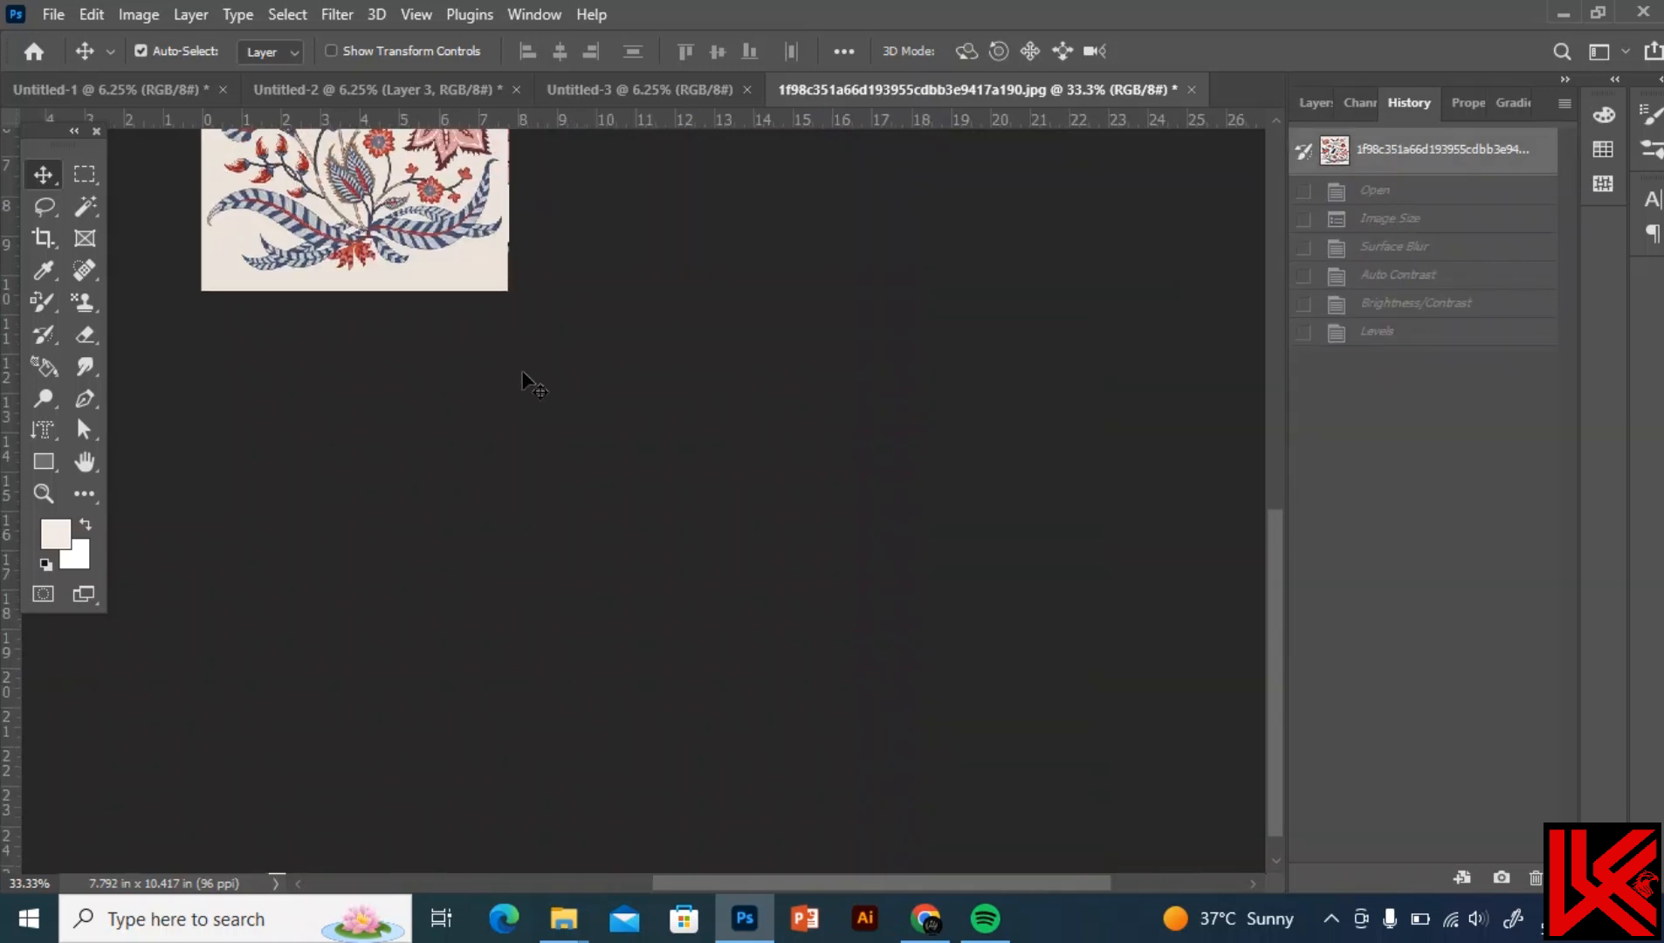
drag(727, 886, 605, 876)
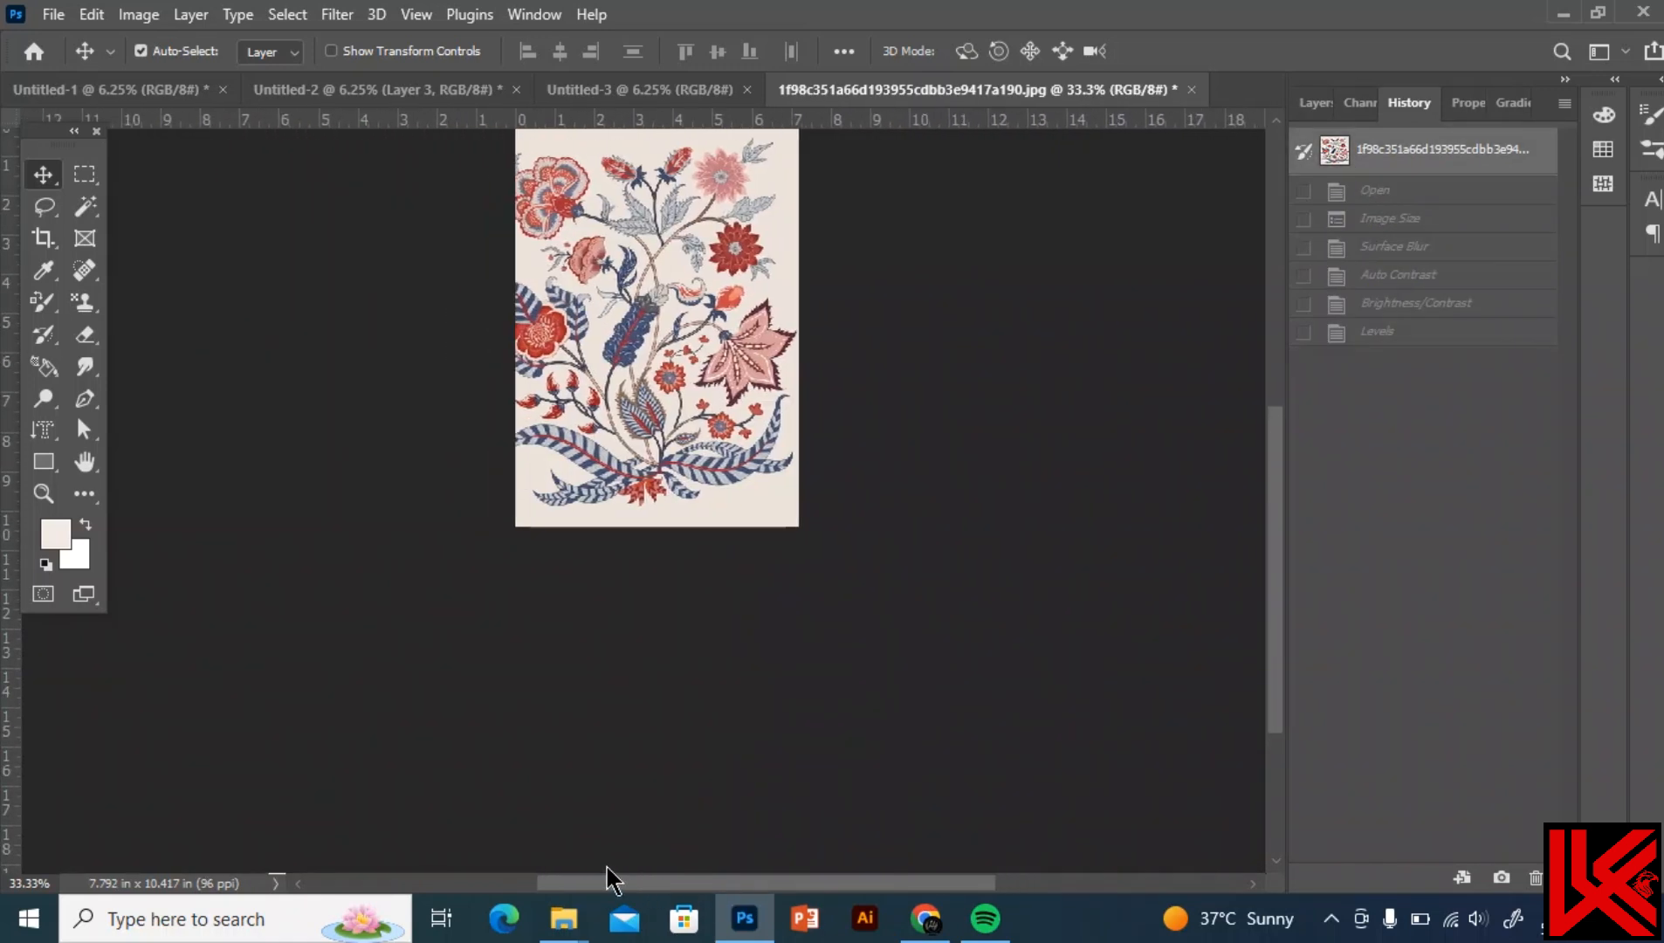
scroll(615, 567, up, 3)
key(ctrl+plus)
key(ctrl+plus)
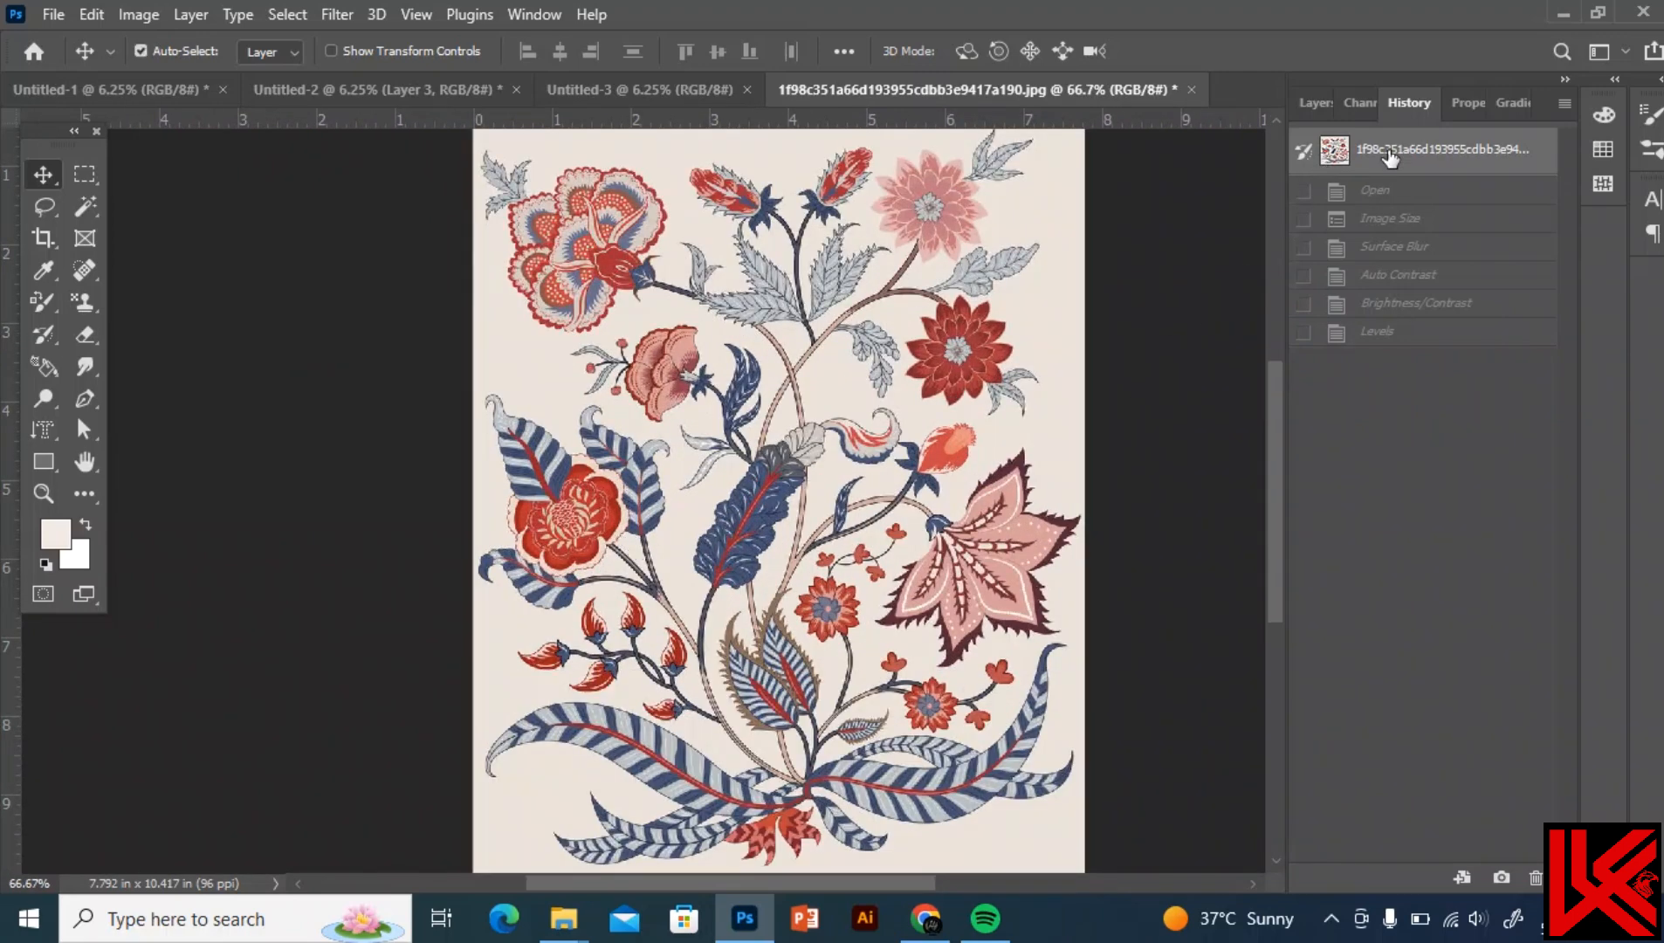
Return to the Levels history state and view the entire enhanced artwork for comparison with the original
click(1390, 332)
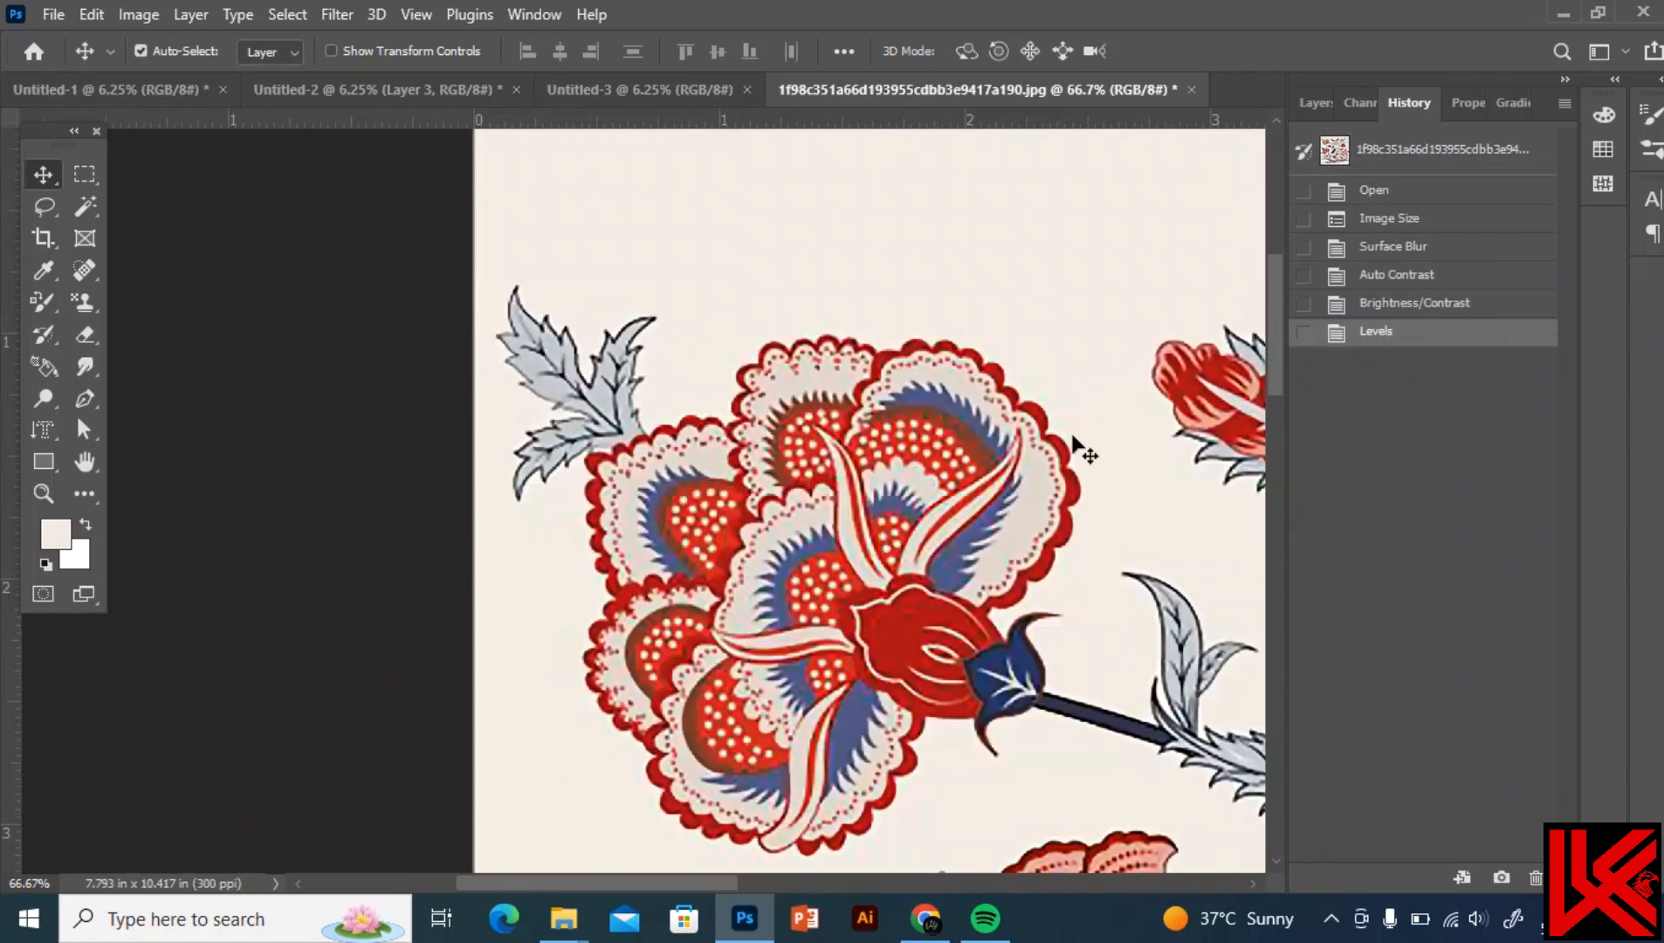
scroll(1074, 441, down, 1)
key(ctrl+minus)
key(ctrl+minus)
key(ctrl+minus)
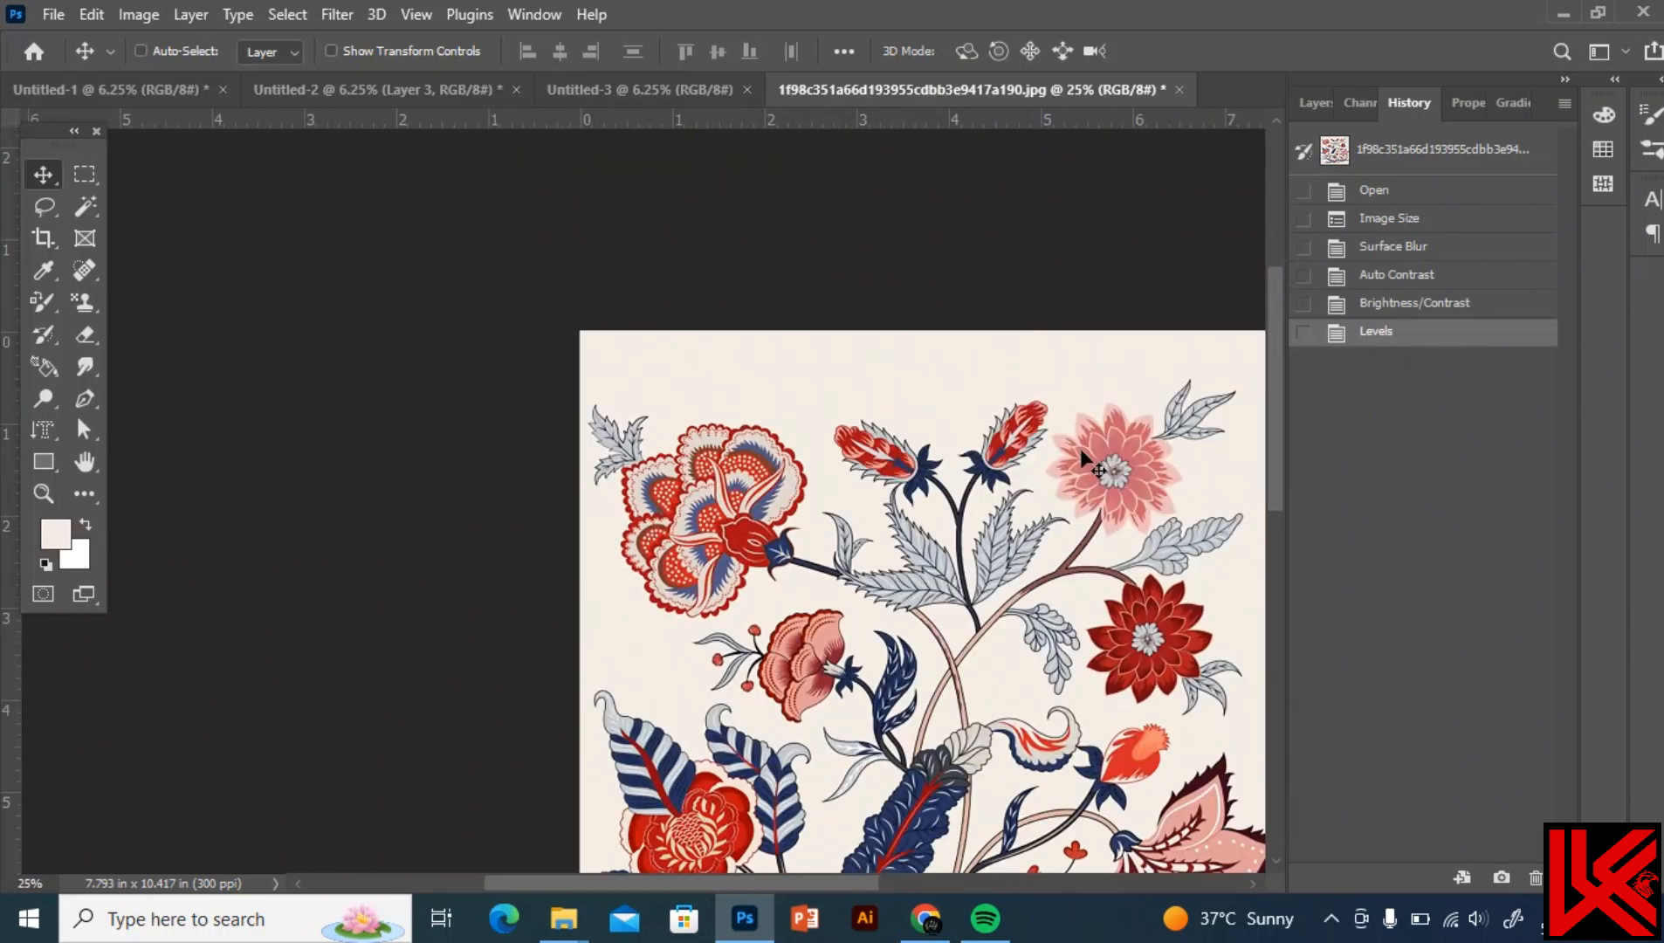
key(ctrl+minus)
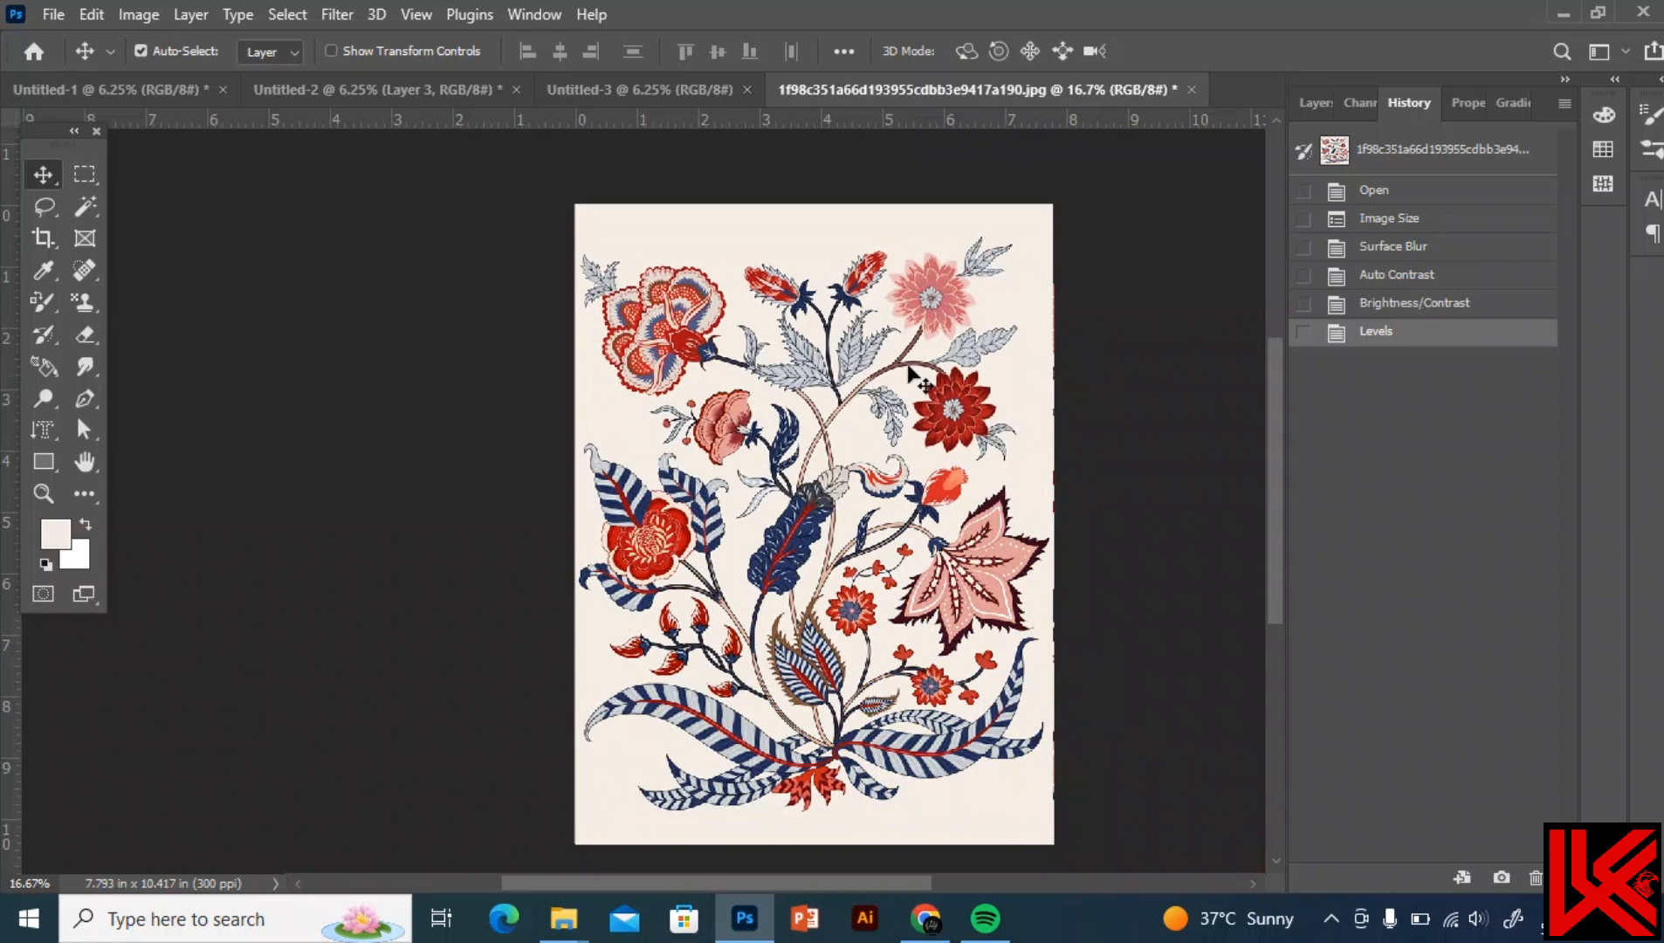
Duplicate the Background layer of the floral artwork
click(1314, 103)
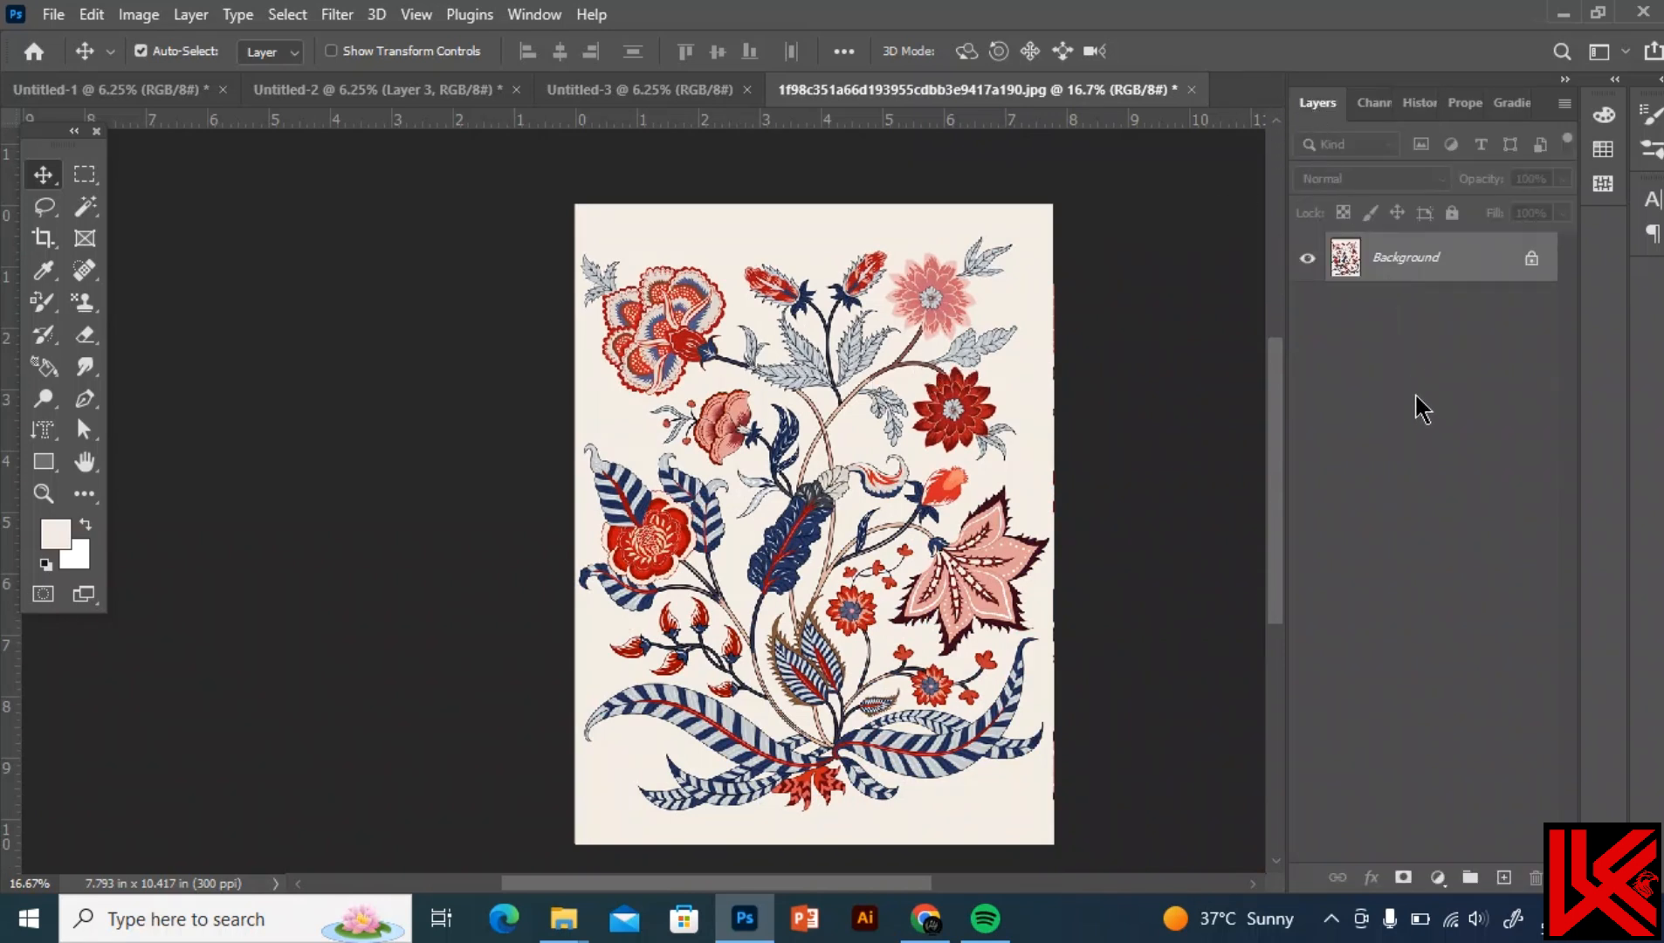
key(ctrl+j)
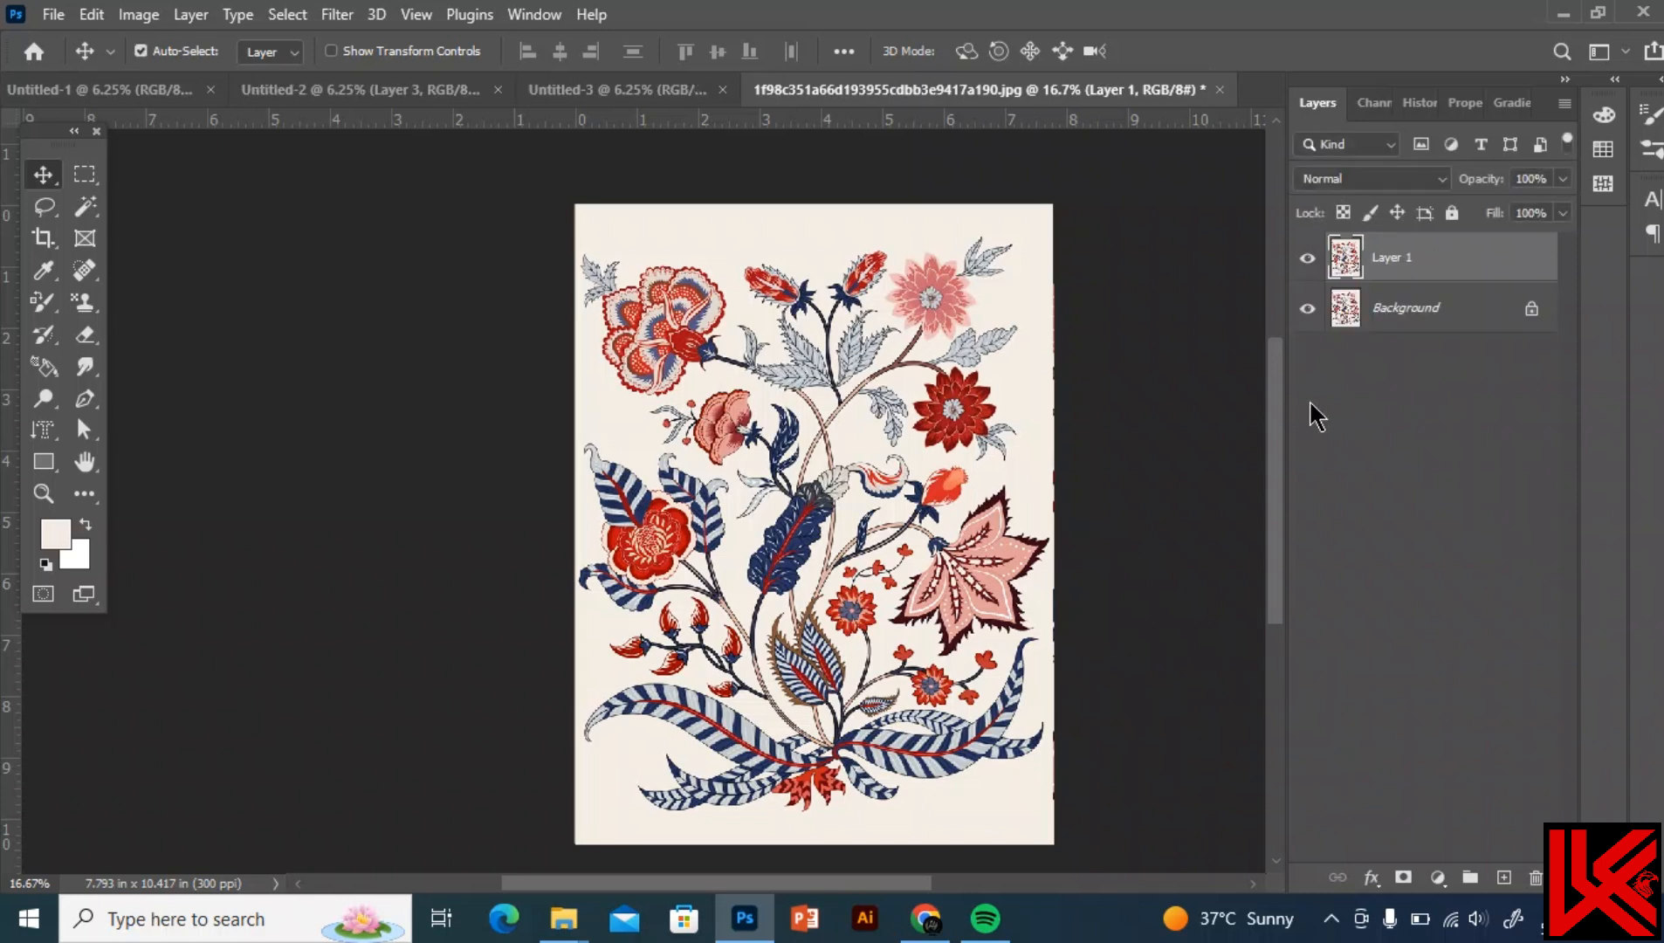
Hide the Background layer and delete the cream backdrop around the flowers from Layer 1, using a contiguous Magic Wand selection at tolerance 72
click(85, 207)
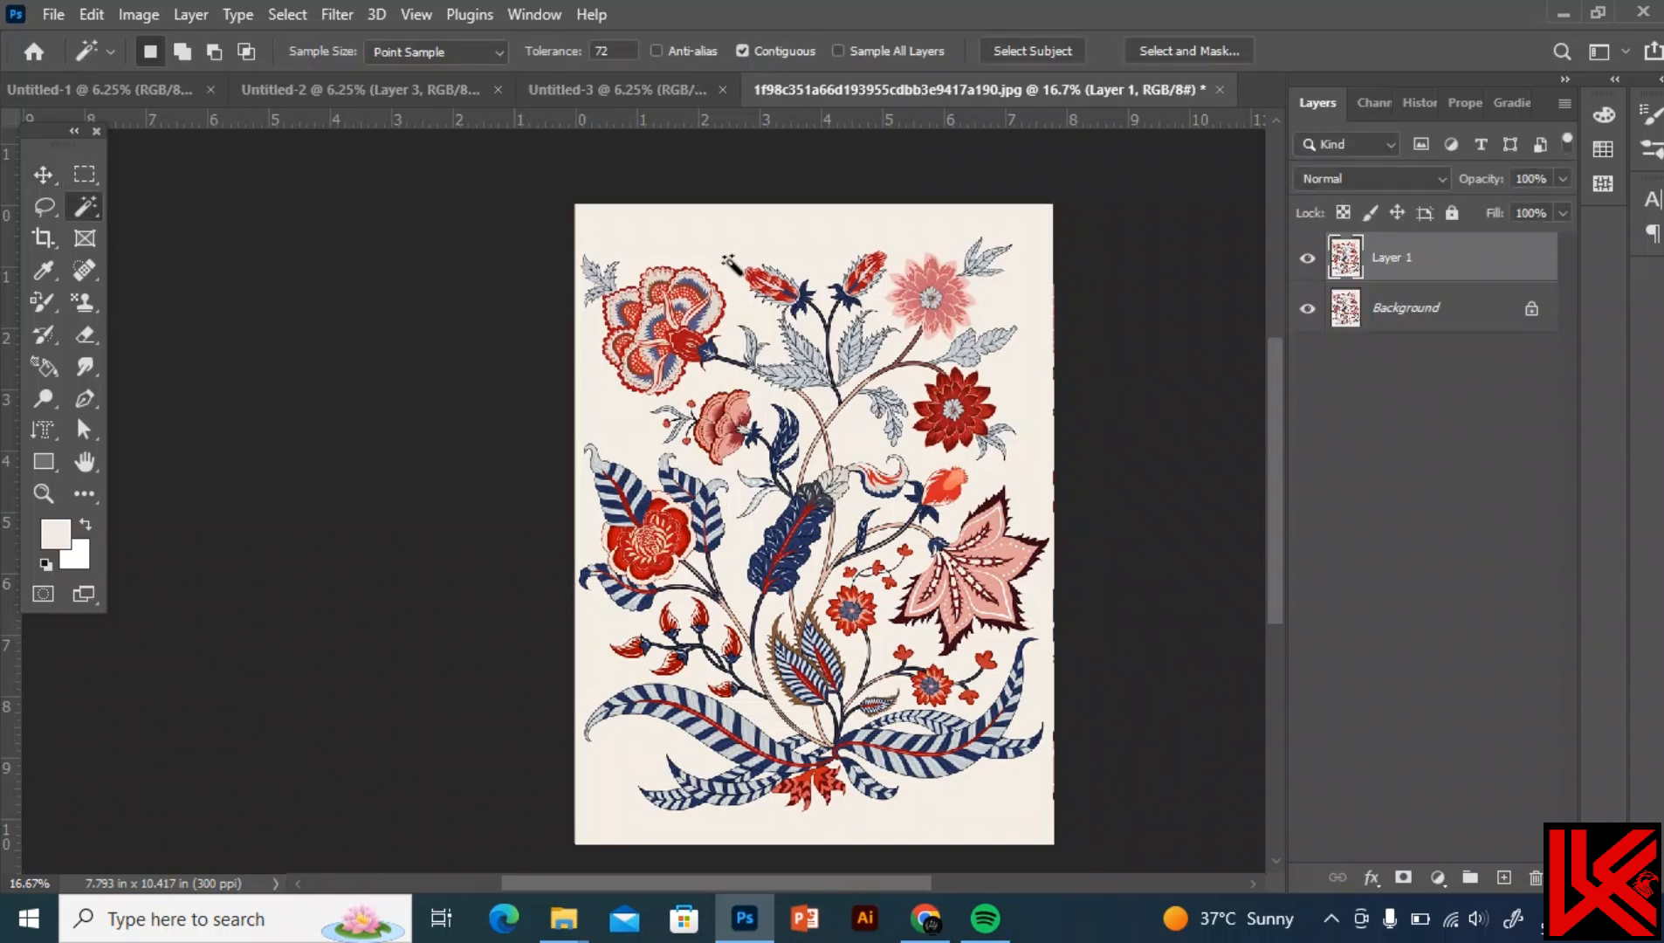
click(798, 256)
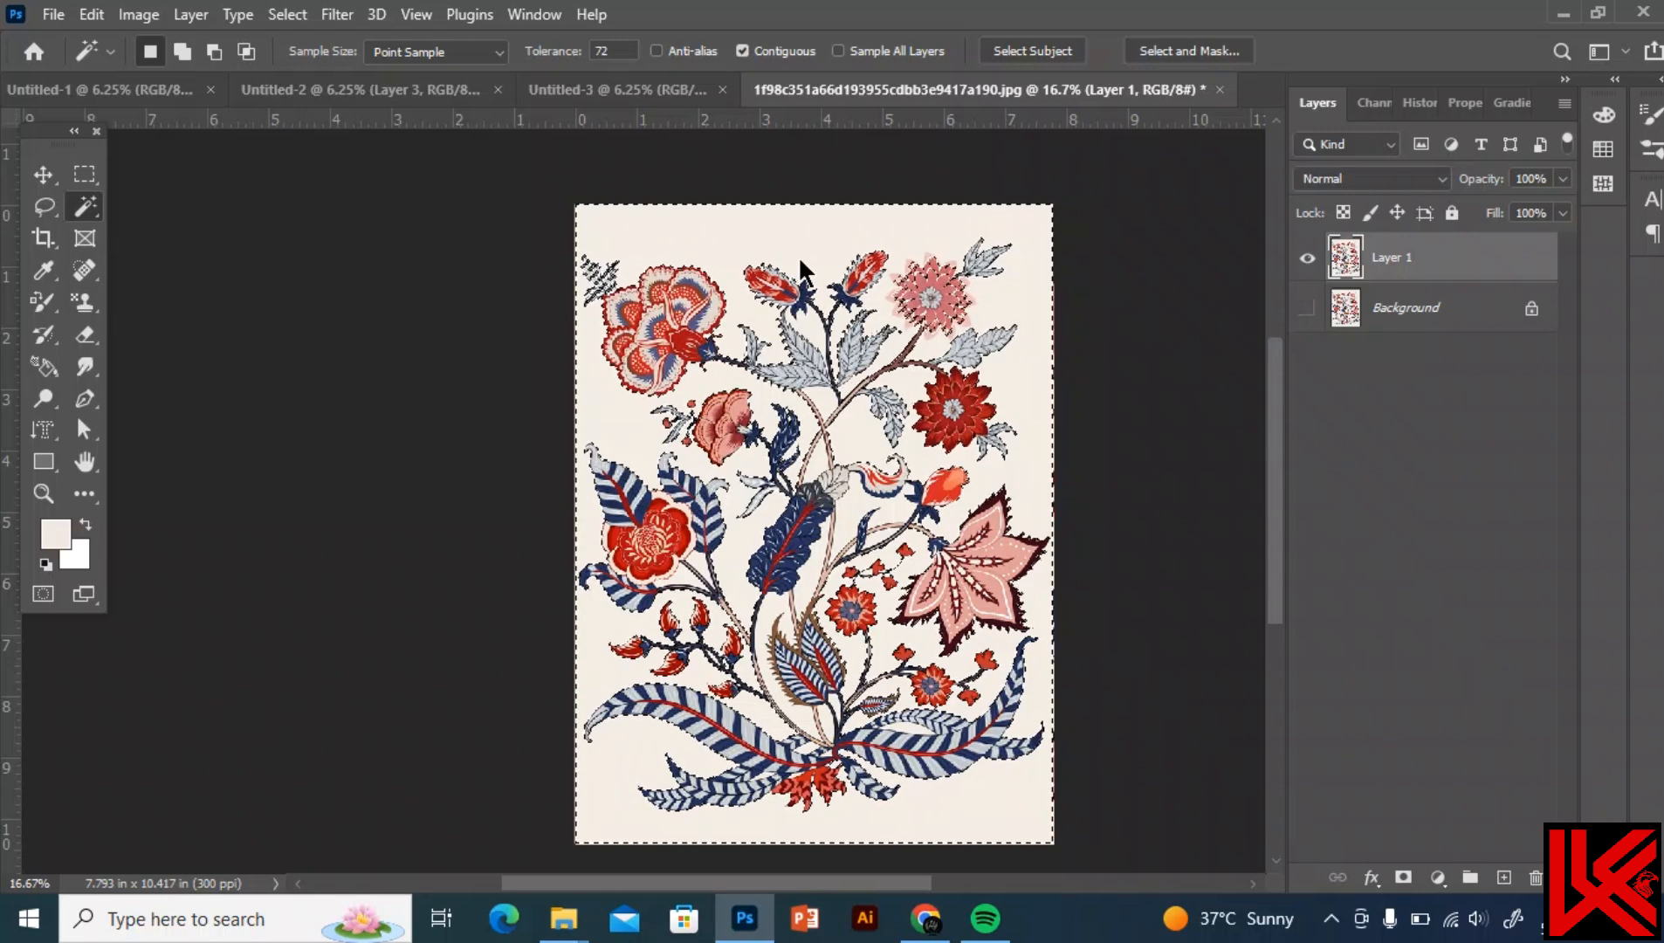
right_click(798, 256)
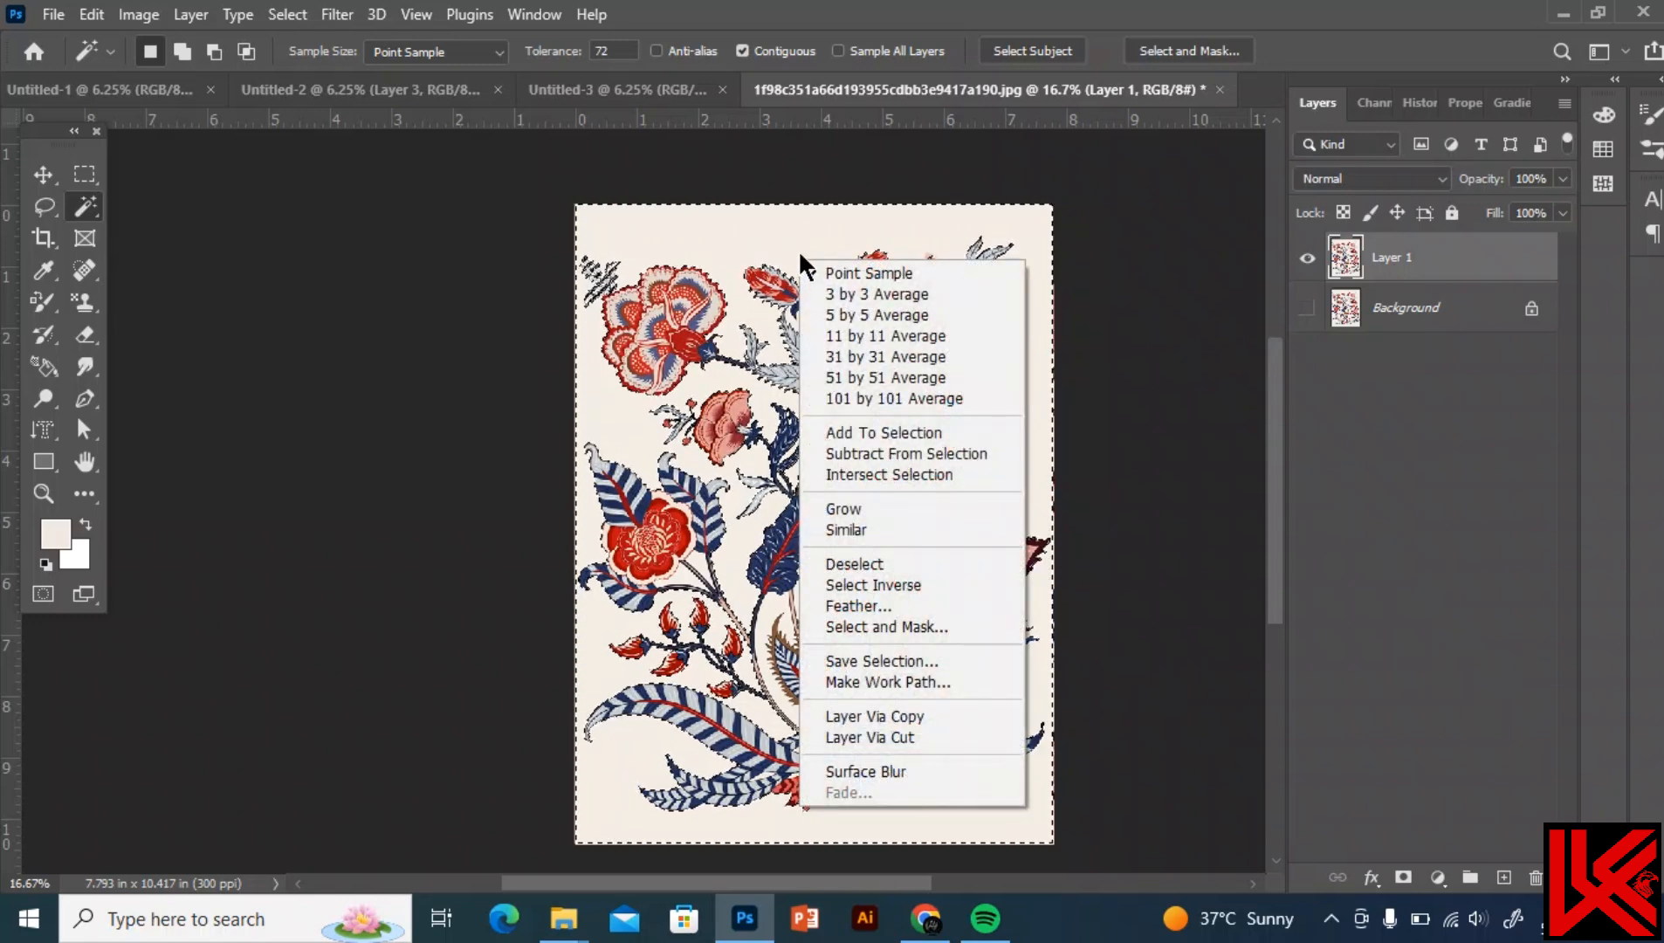
key(Escape)
key(ctrl+plus)
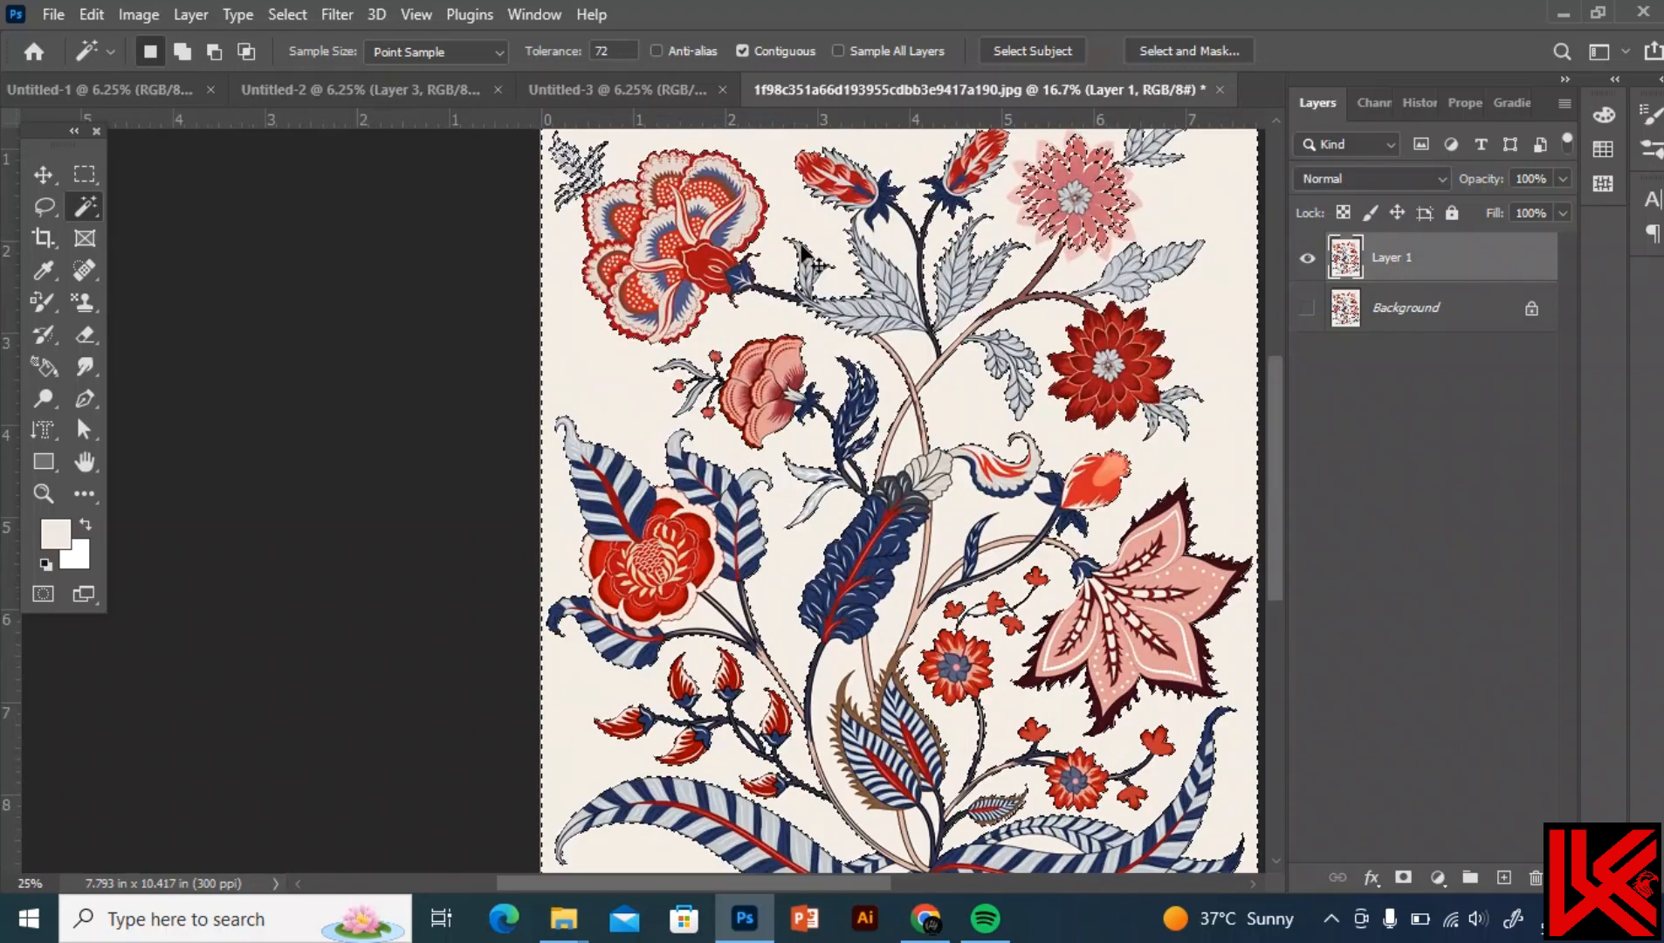
key(ctrl+plus)
key(ctrl+plus)
key(ctrl+plus)
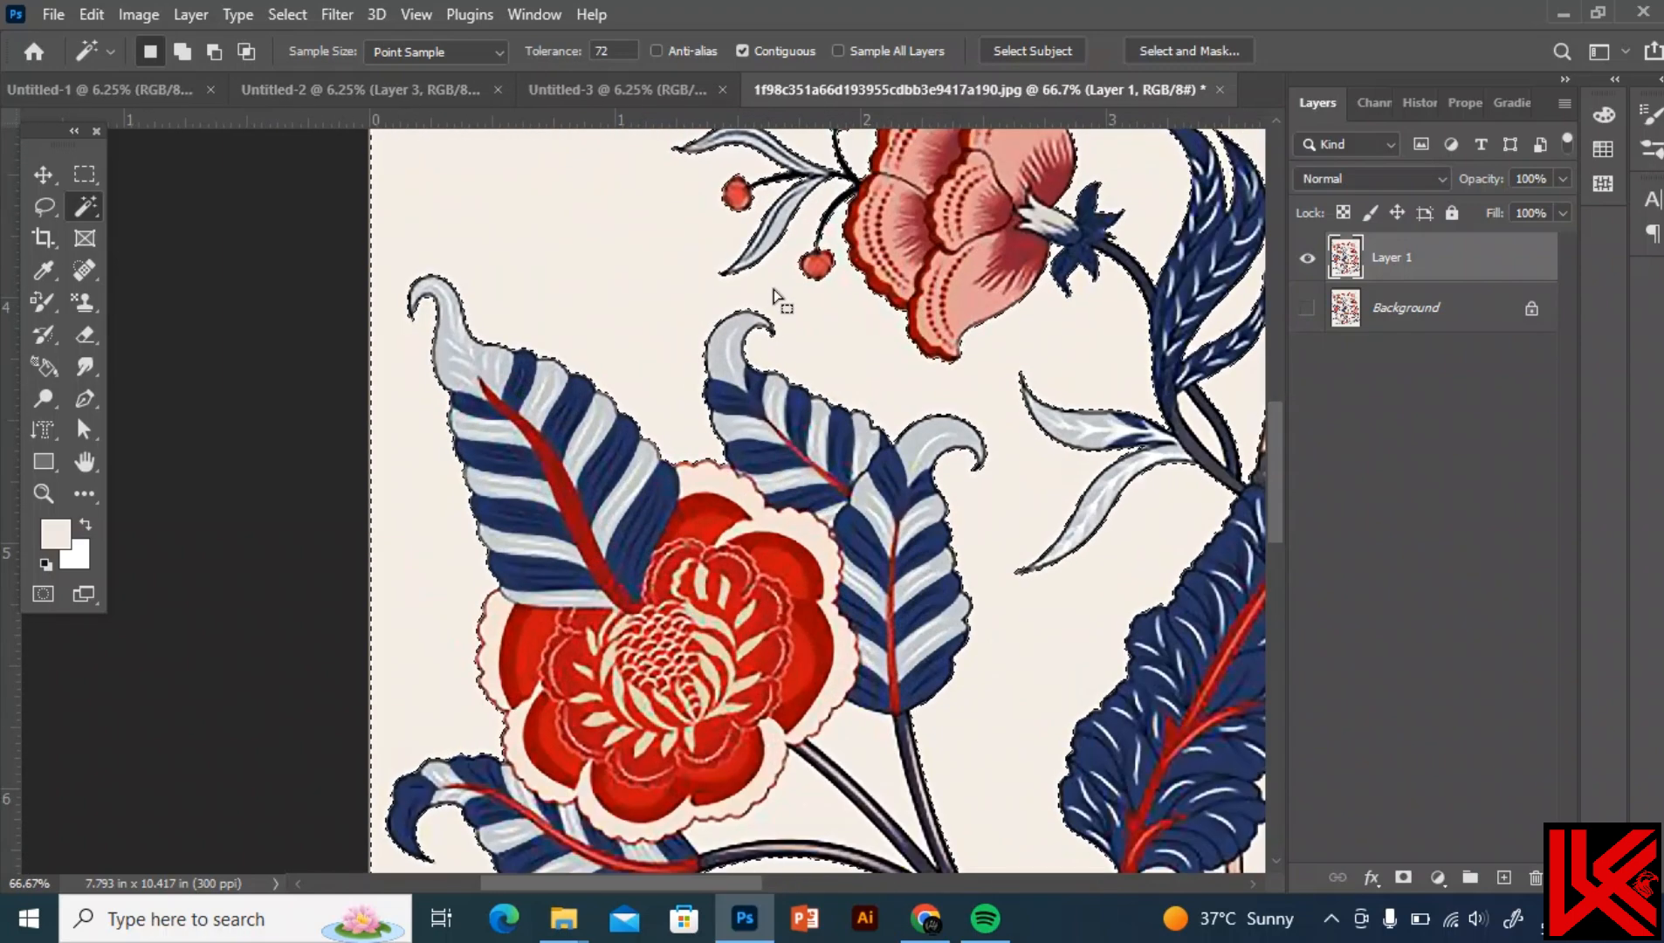
key(Delete)
key(ctrl+d)
scroll(773, 289, up, 2)
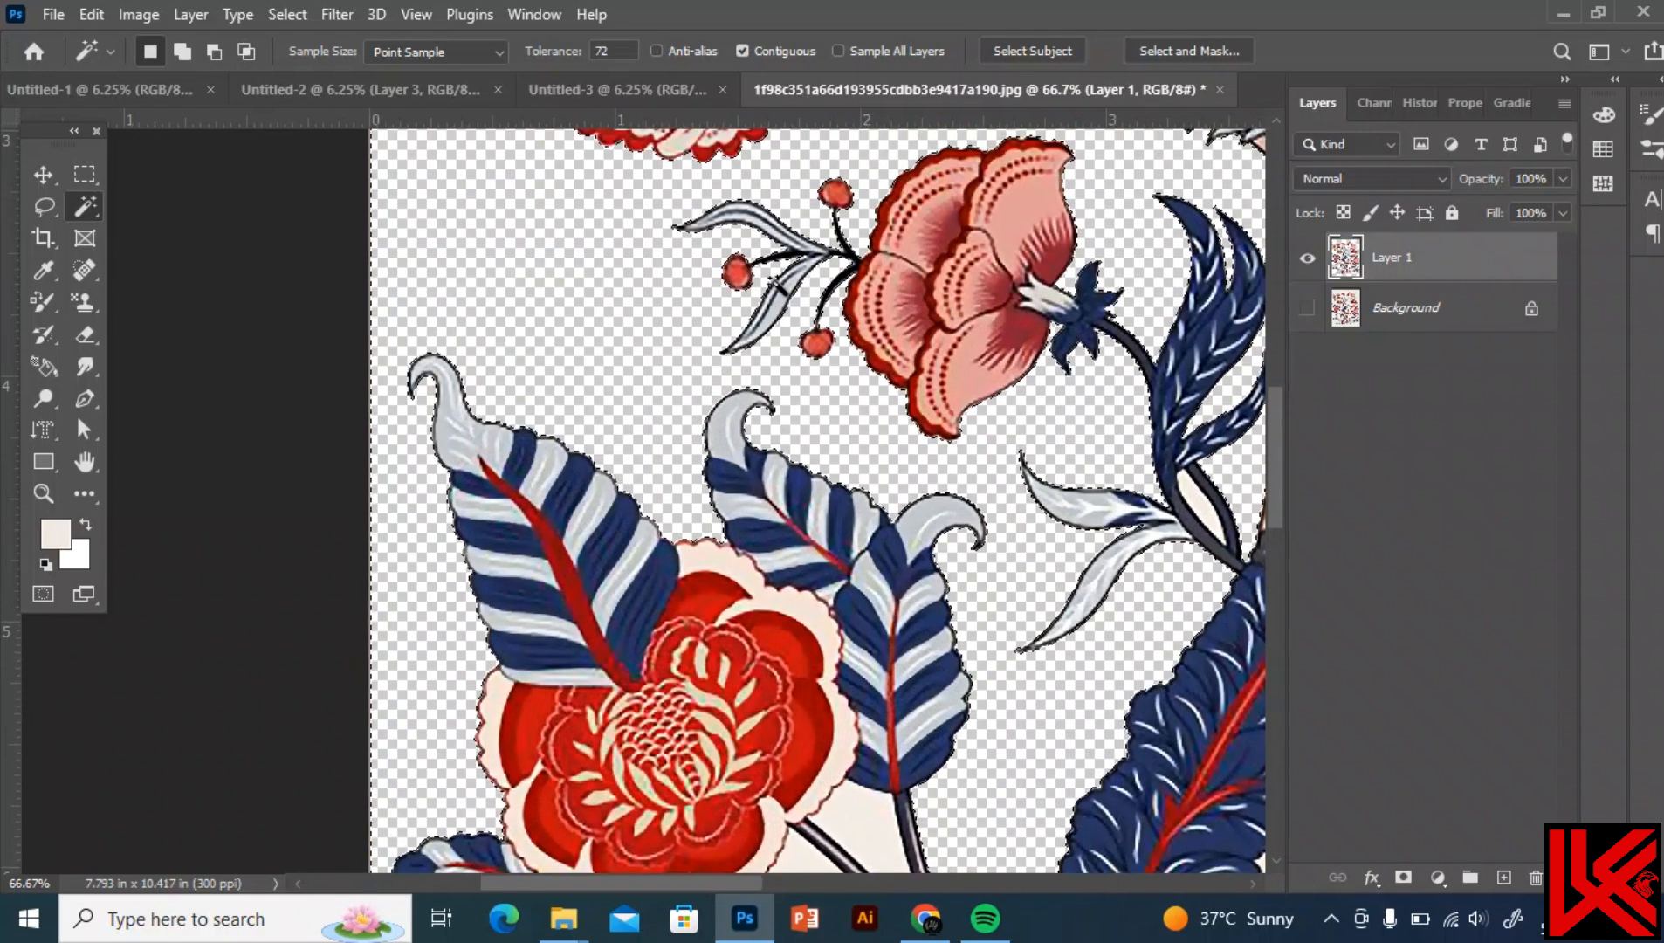
Delete the leftover cream patch enclosed by the stems beneath the large red flower and its striped leaves on Layer 1
scroll(780, 292, down, 3)
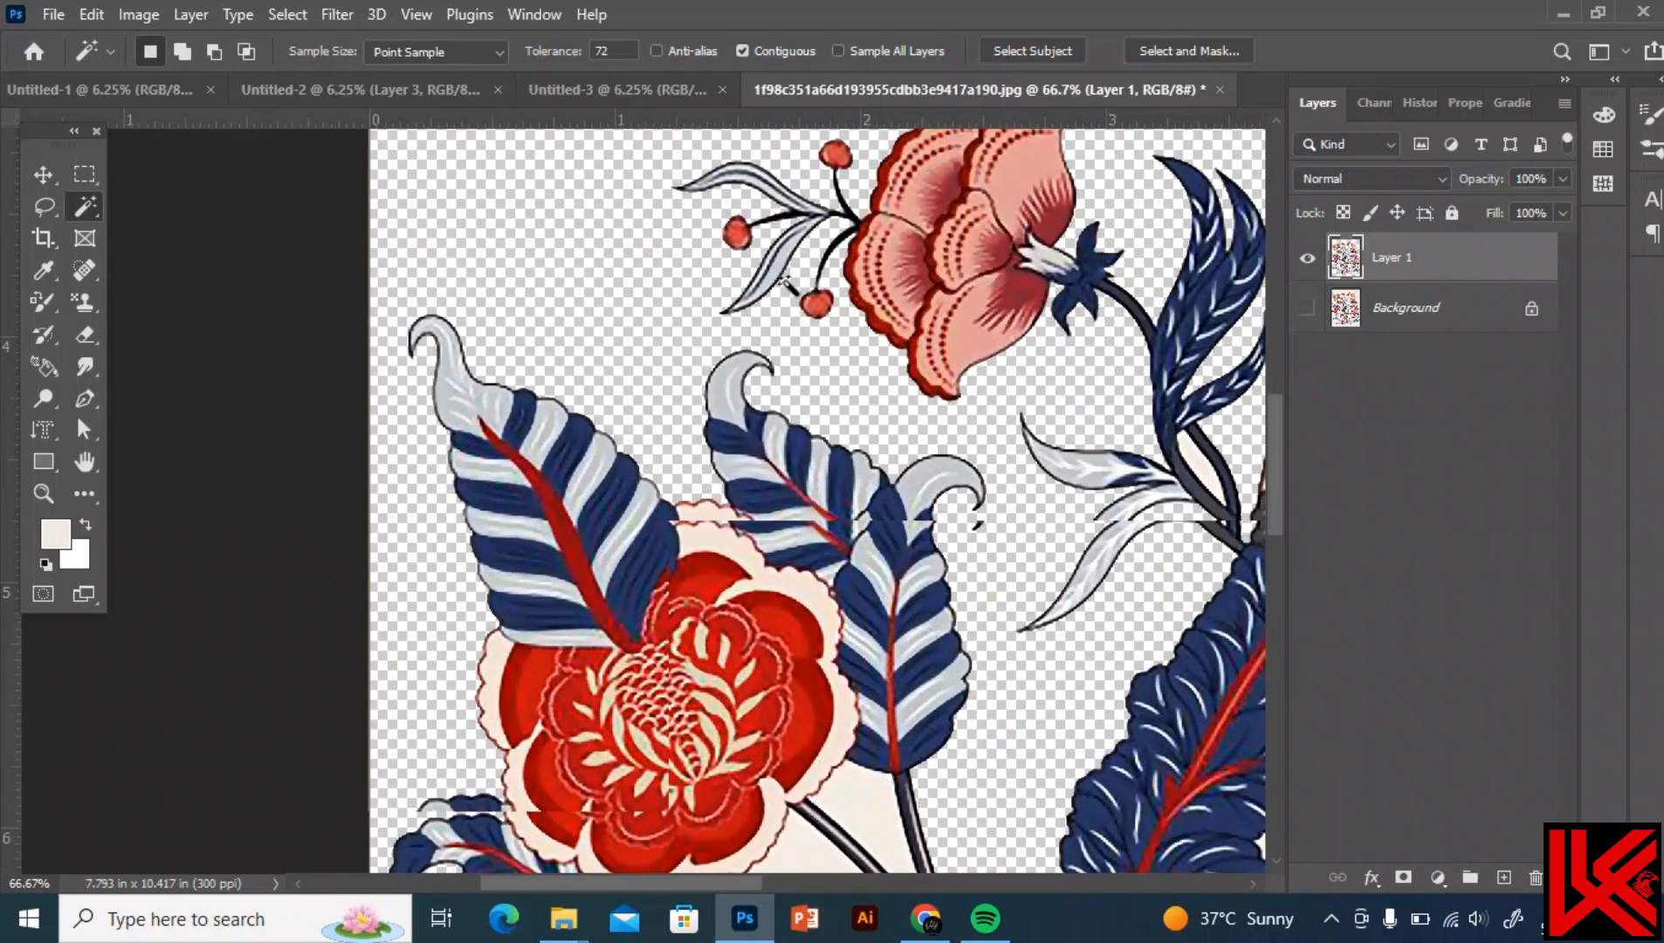
scroll(787, 284, up, 15)
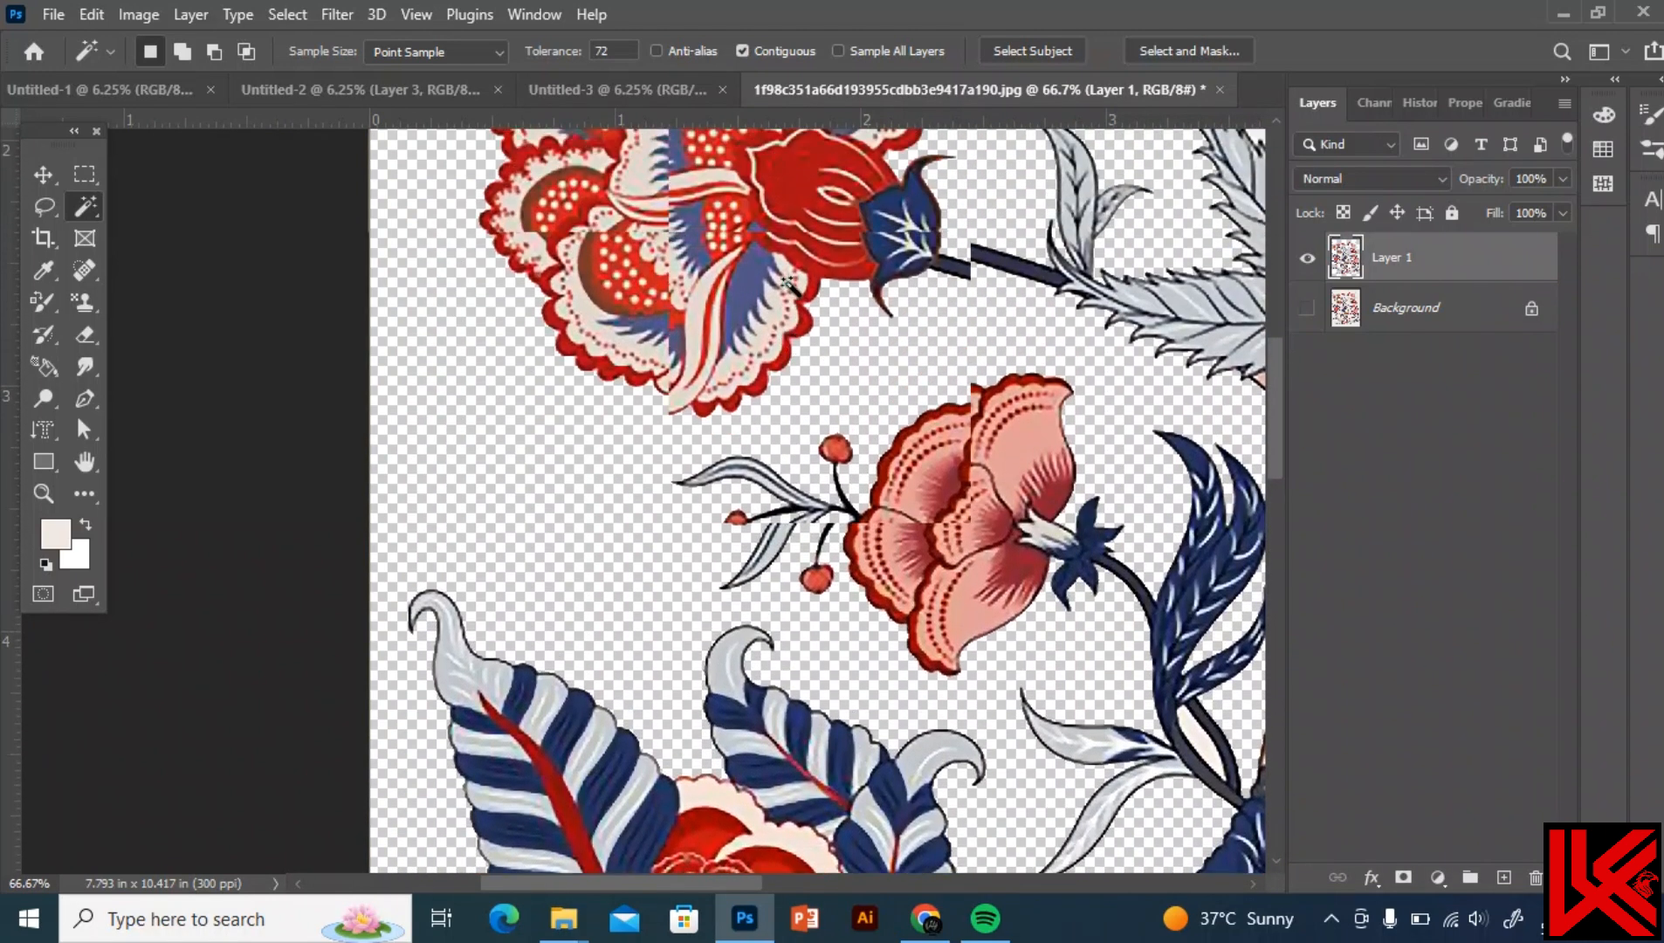
scroll(788, 284, up, 7)
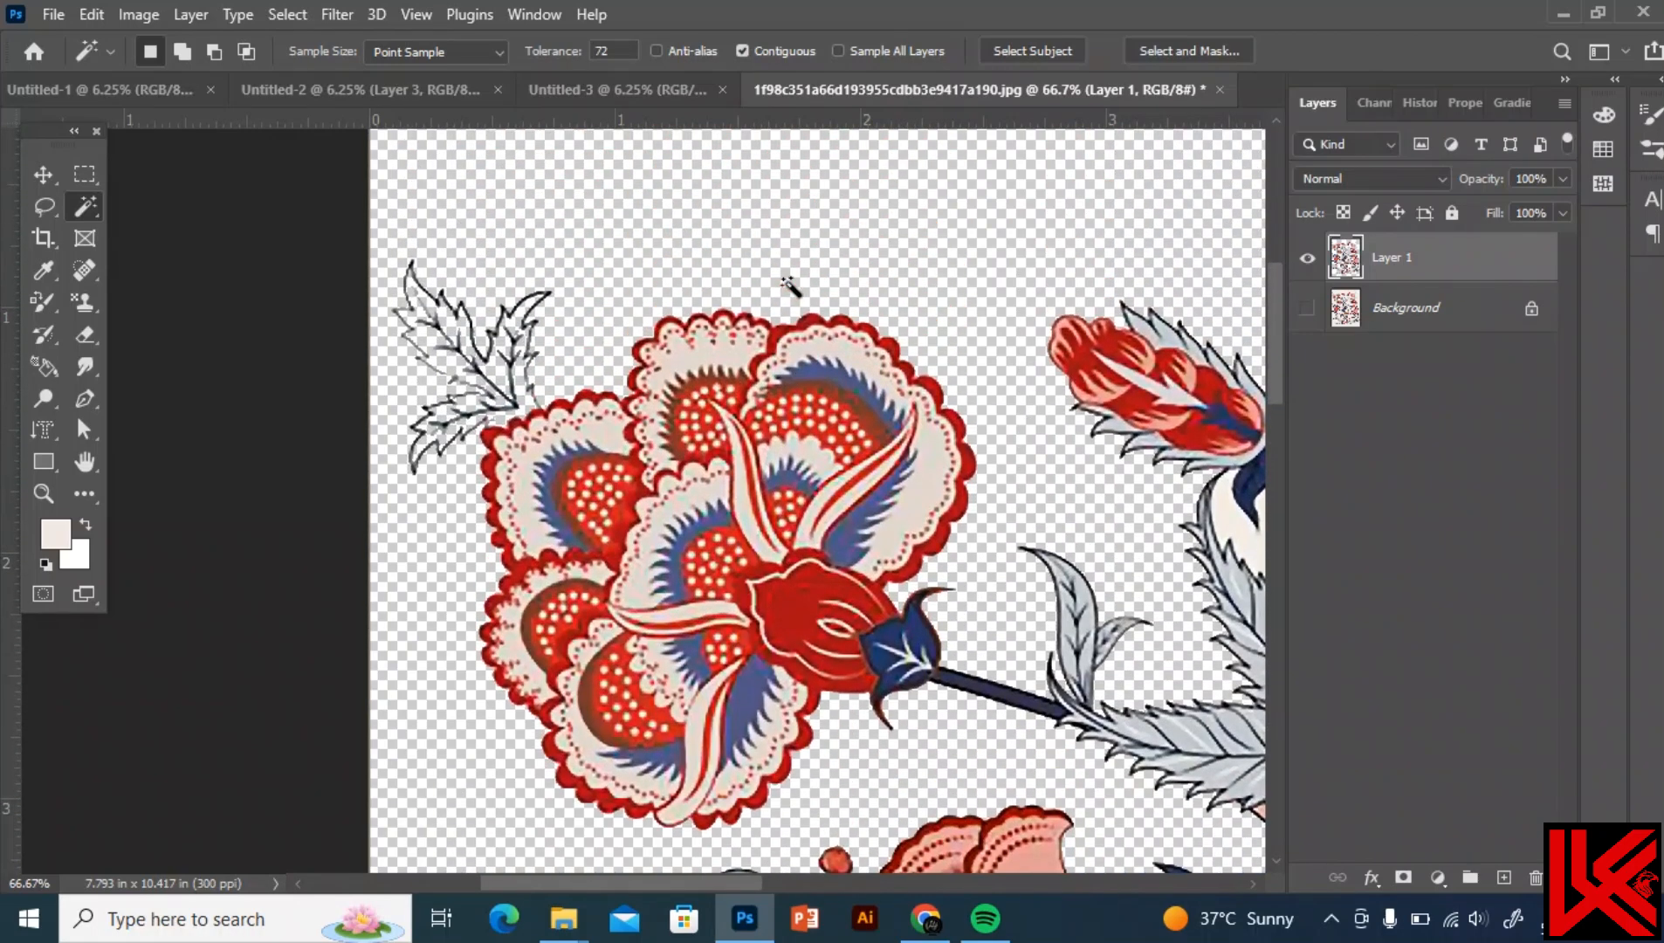
scroll(789, 284, down, 4)
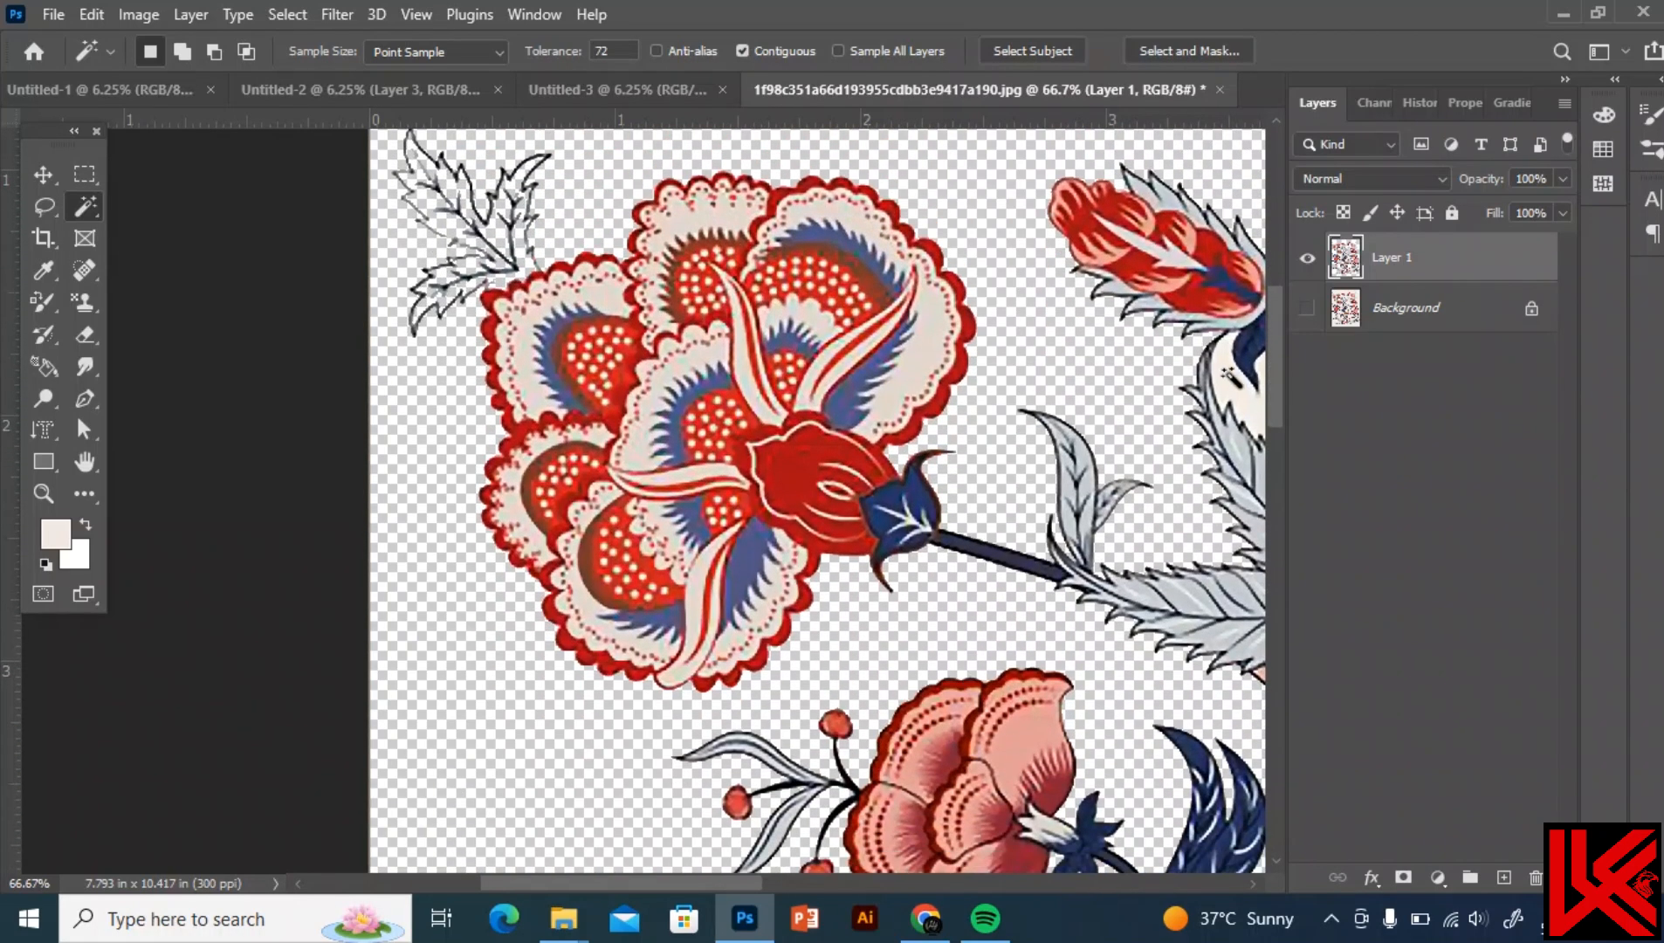
scroll(1135, 444, down, 8)
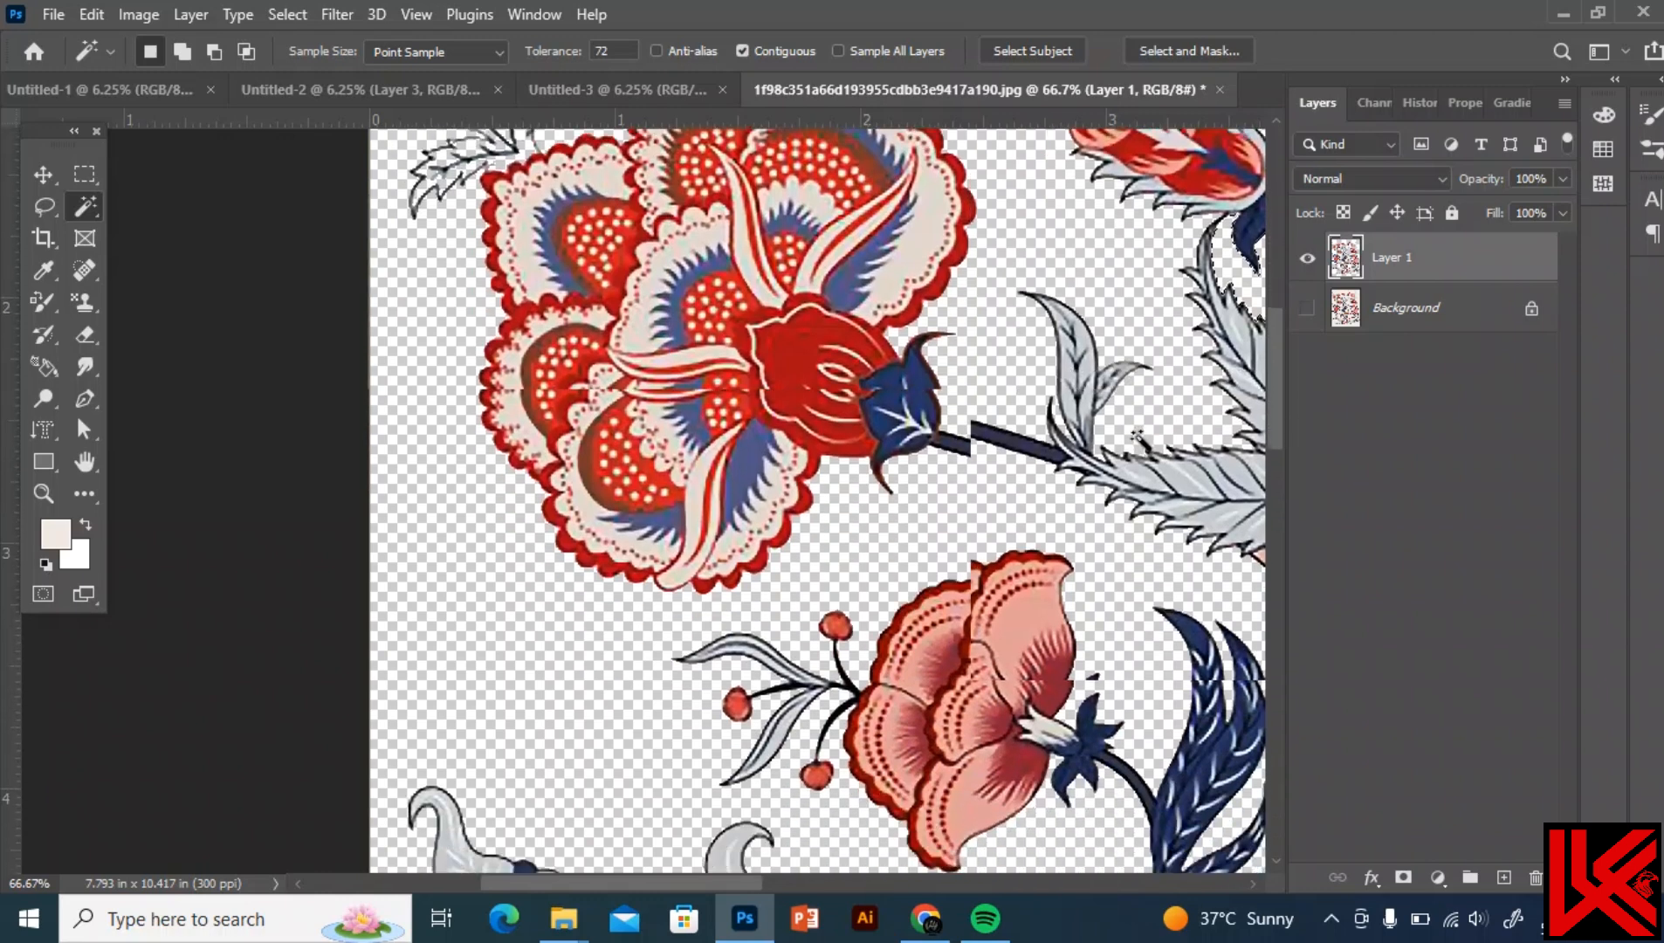
scroll(1135, 444, down, 7)
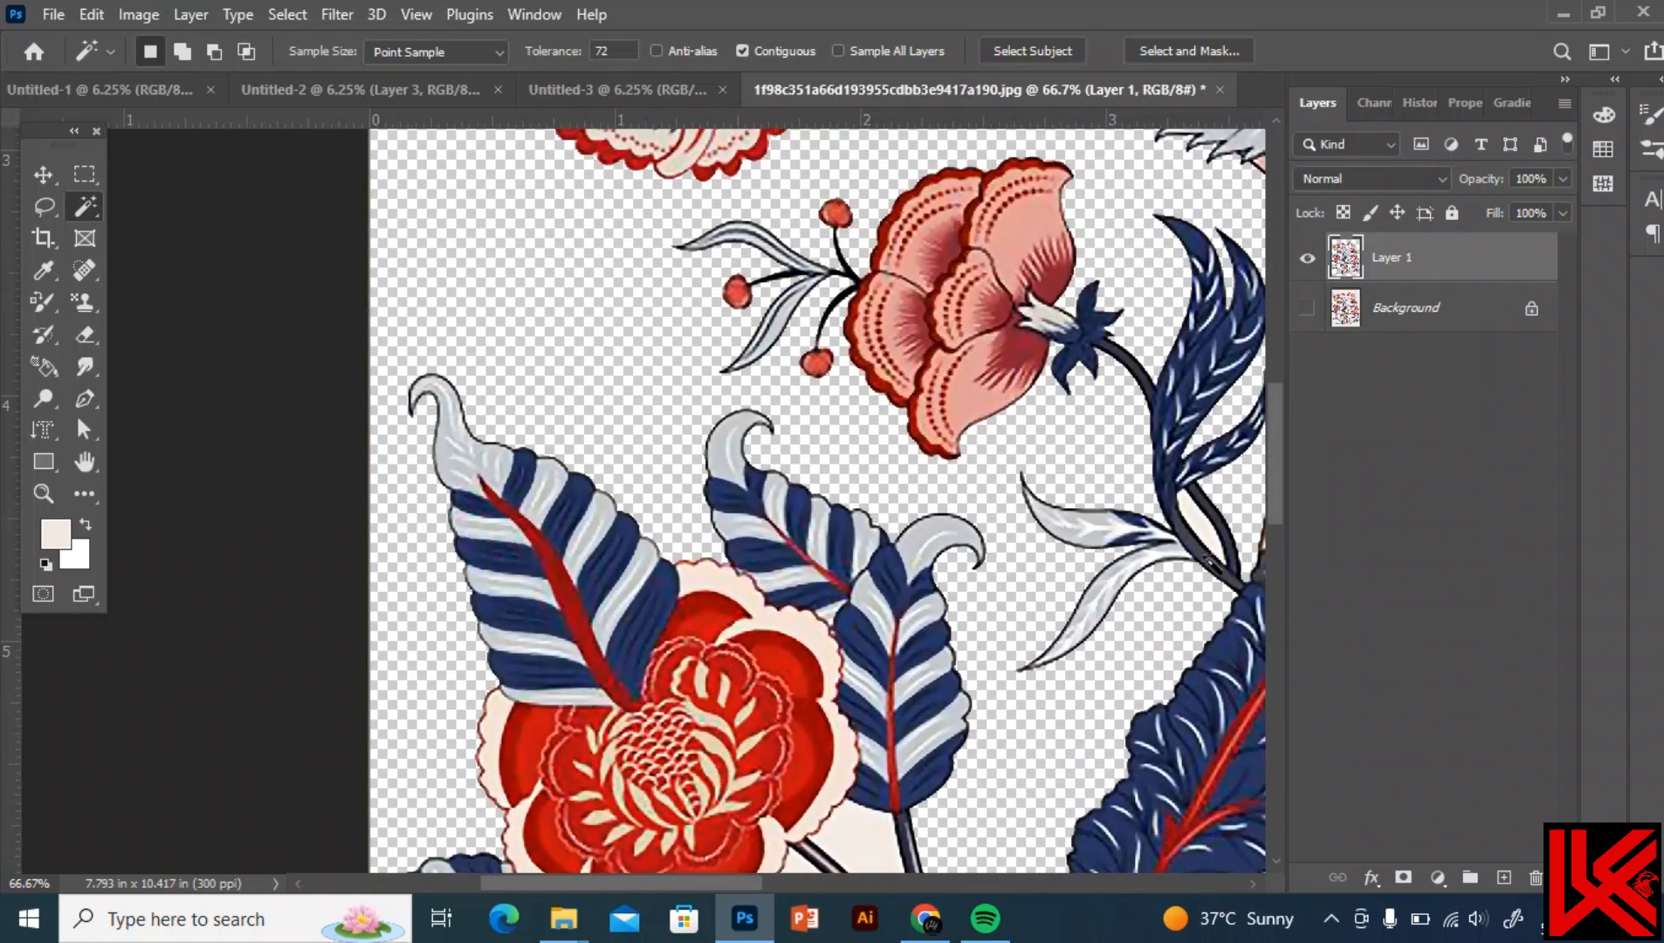
scroll(1212, 548, down, 10)
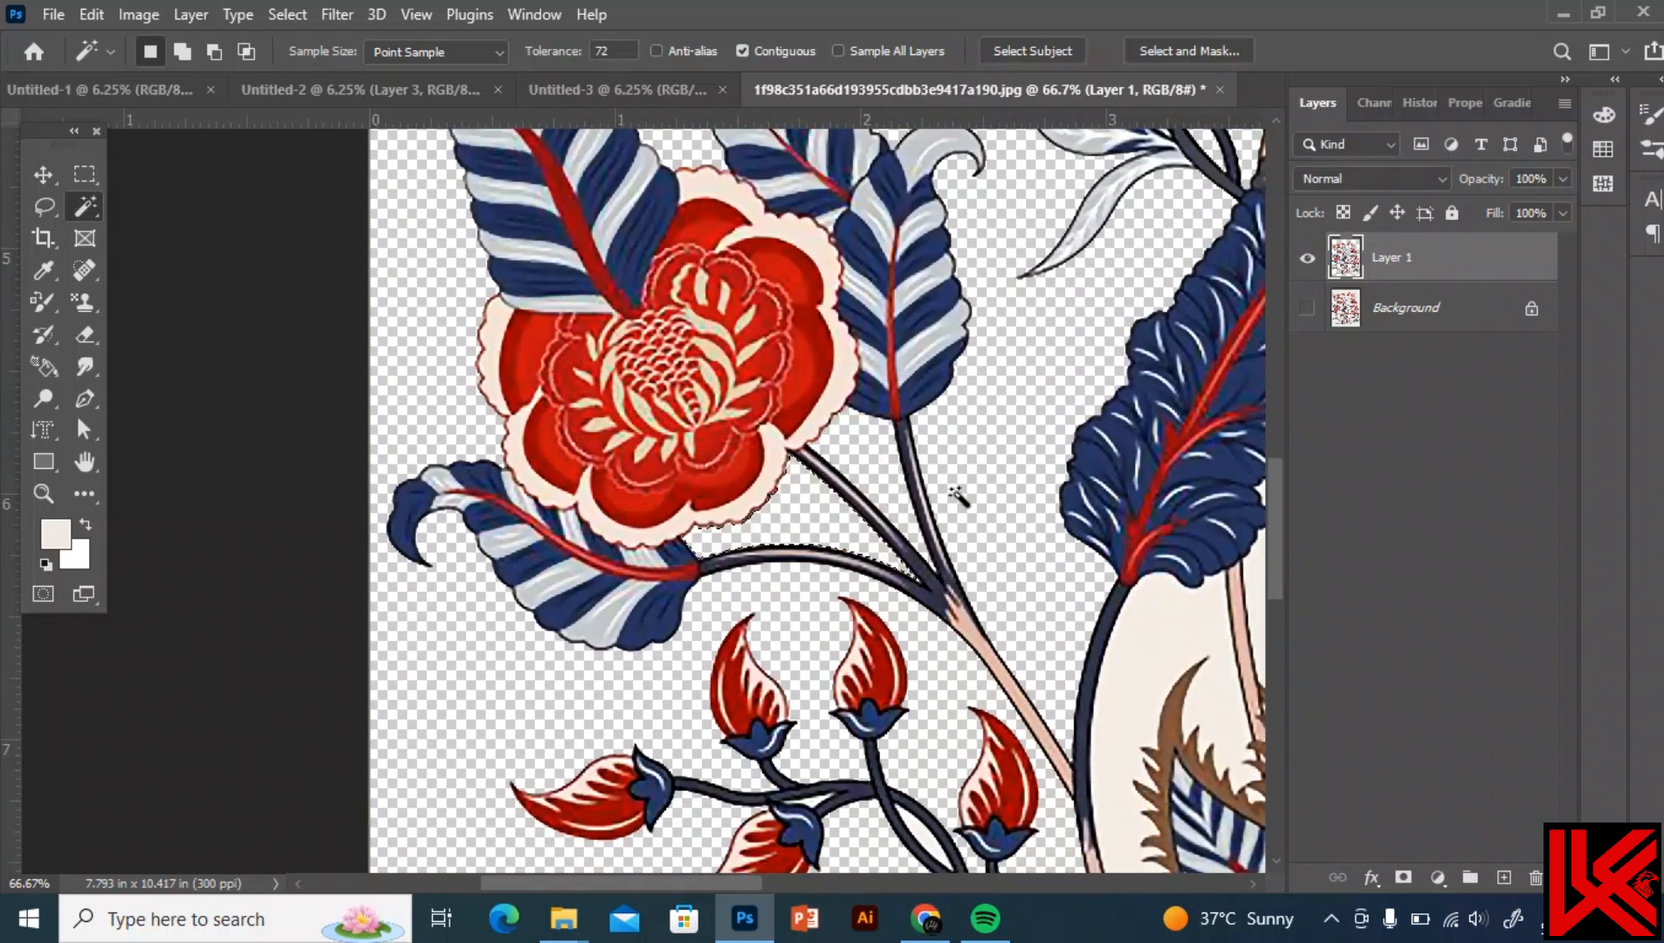
Delete the cream patches enclosed by the central stems and between the long striped leaves at the artwork's base
scroll(957, 493, down, 10)
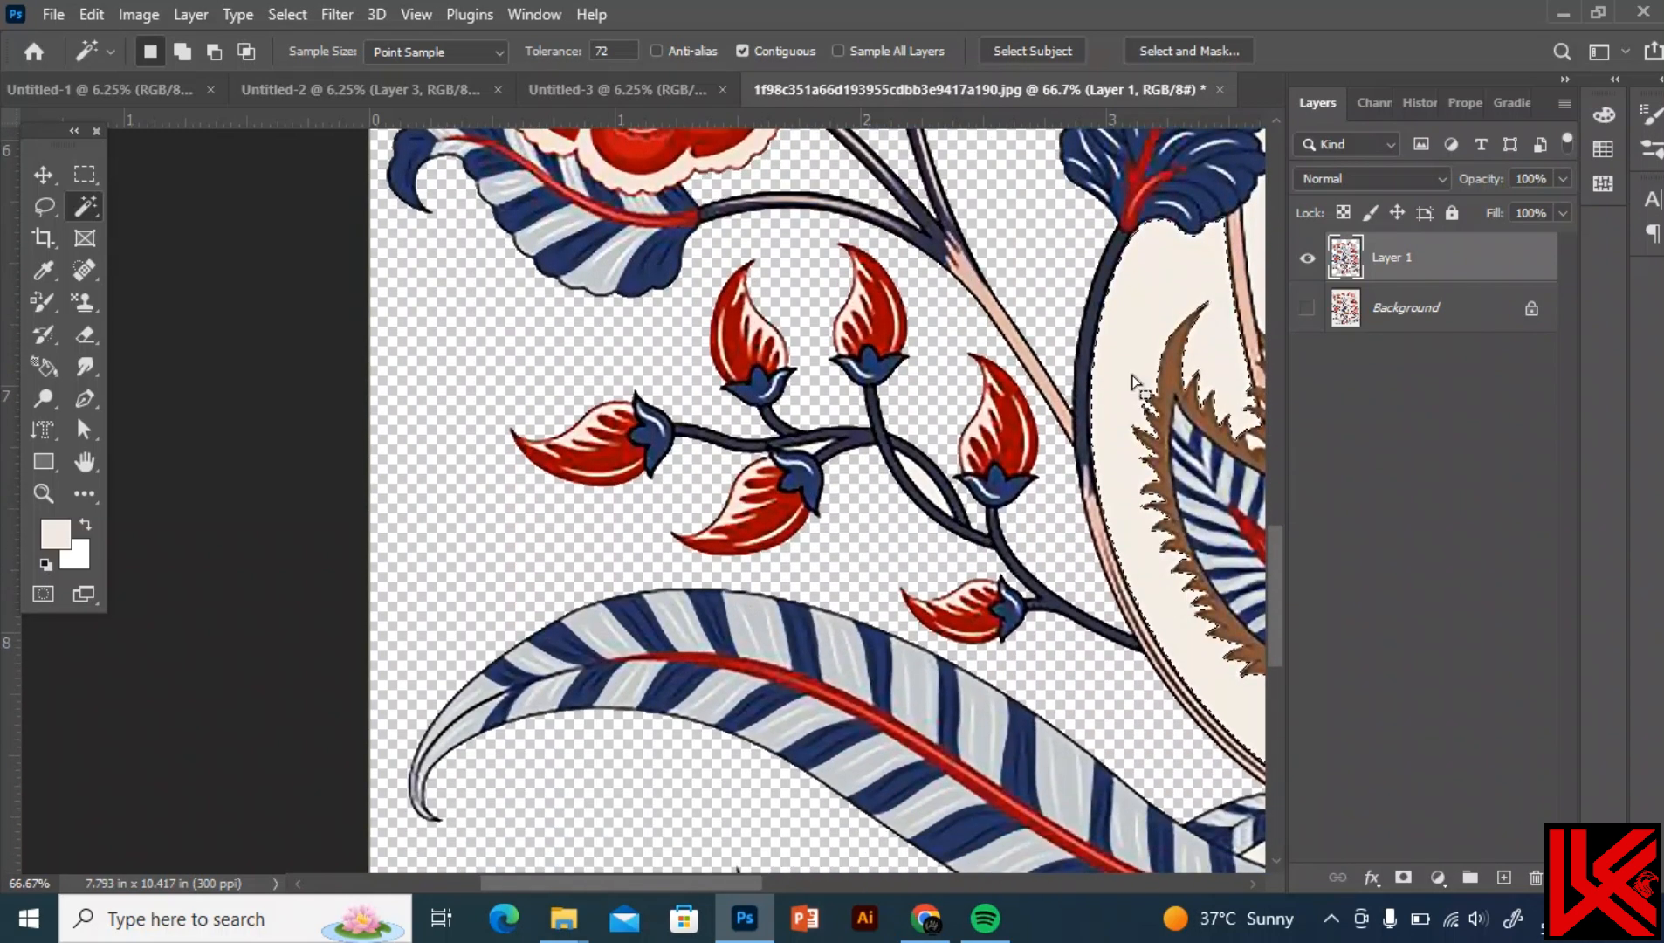
scroll(1106, 434, down, 12)
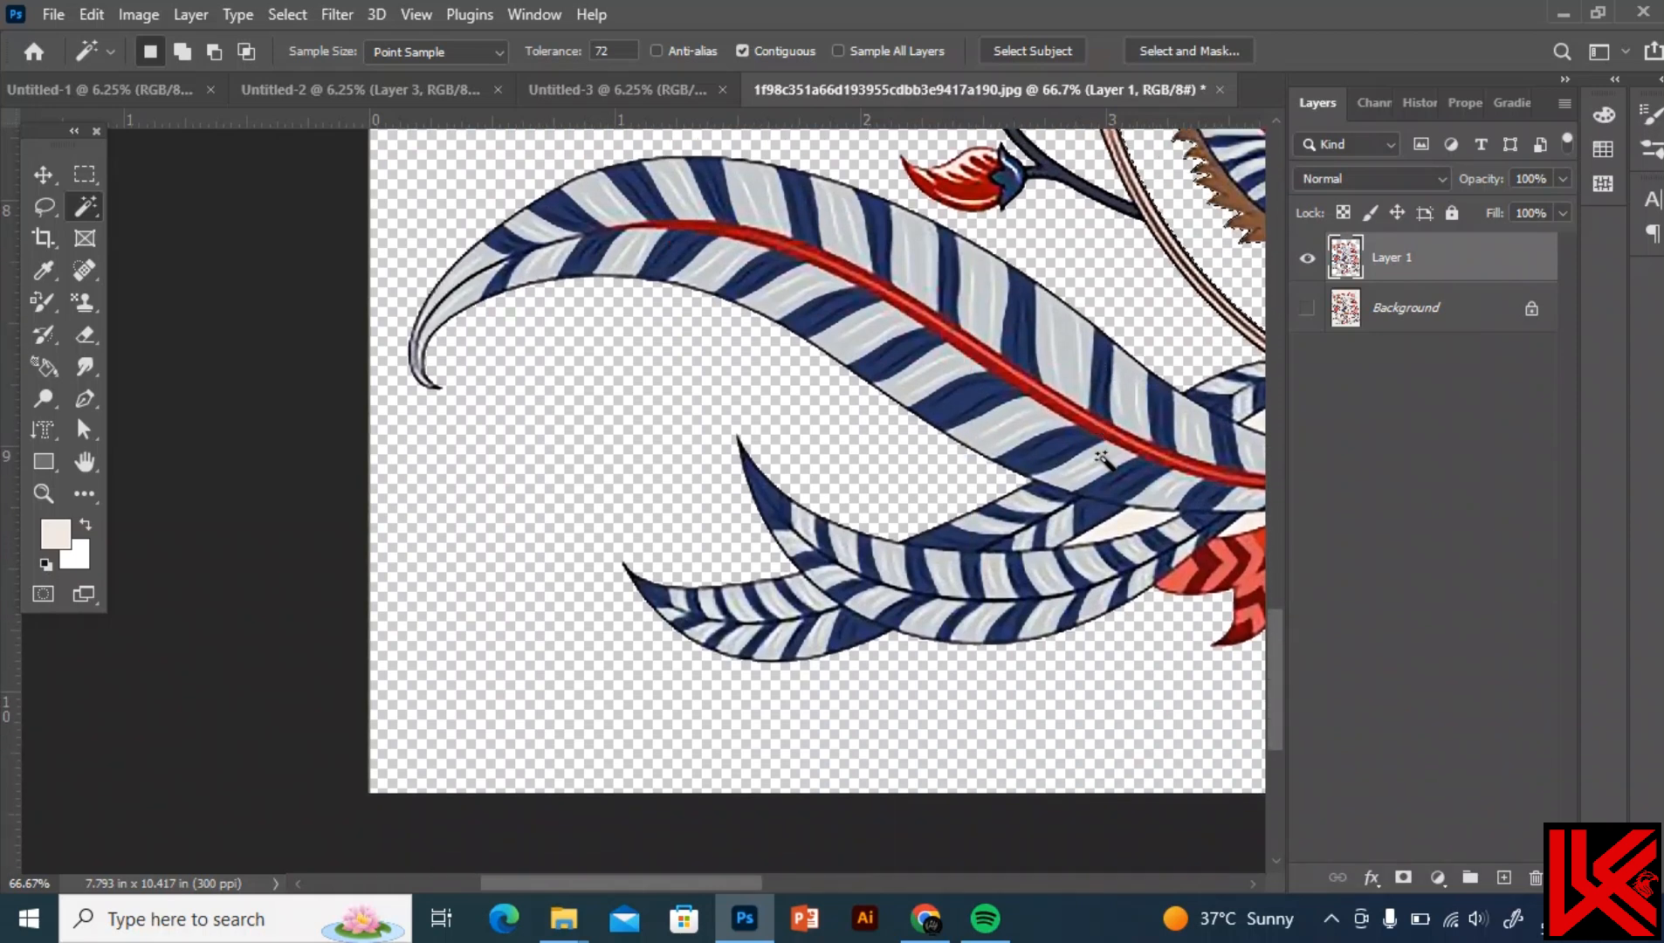
scroll(1264, 889, right, 6)
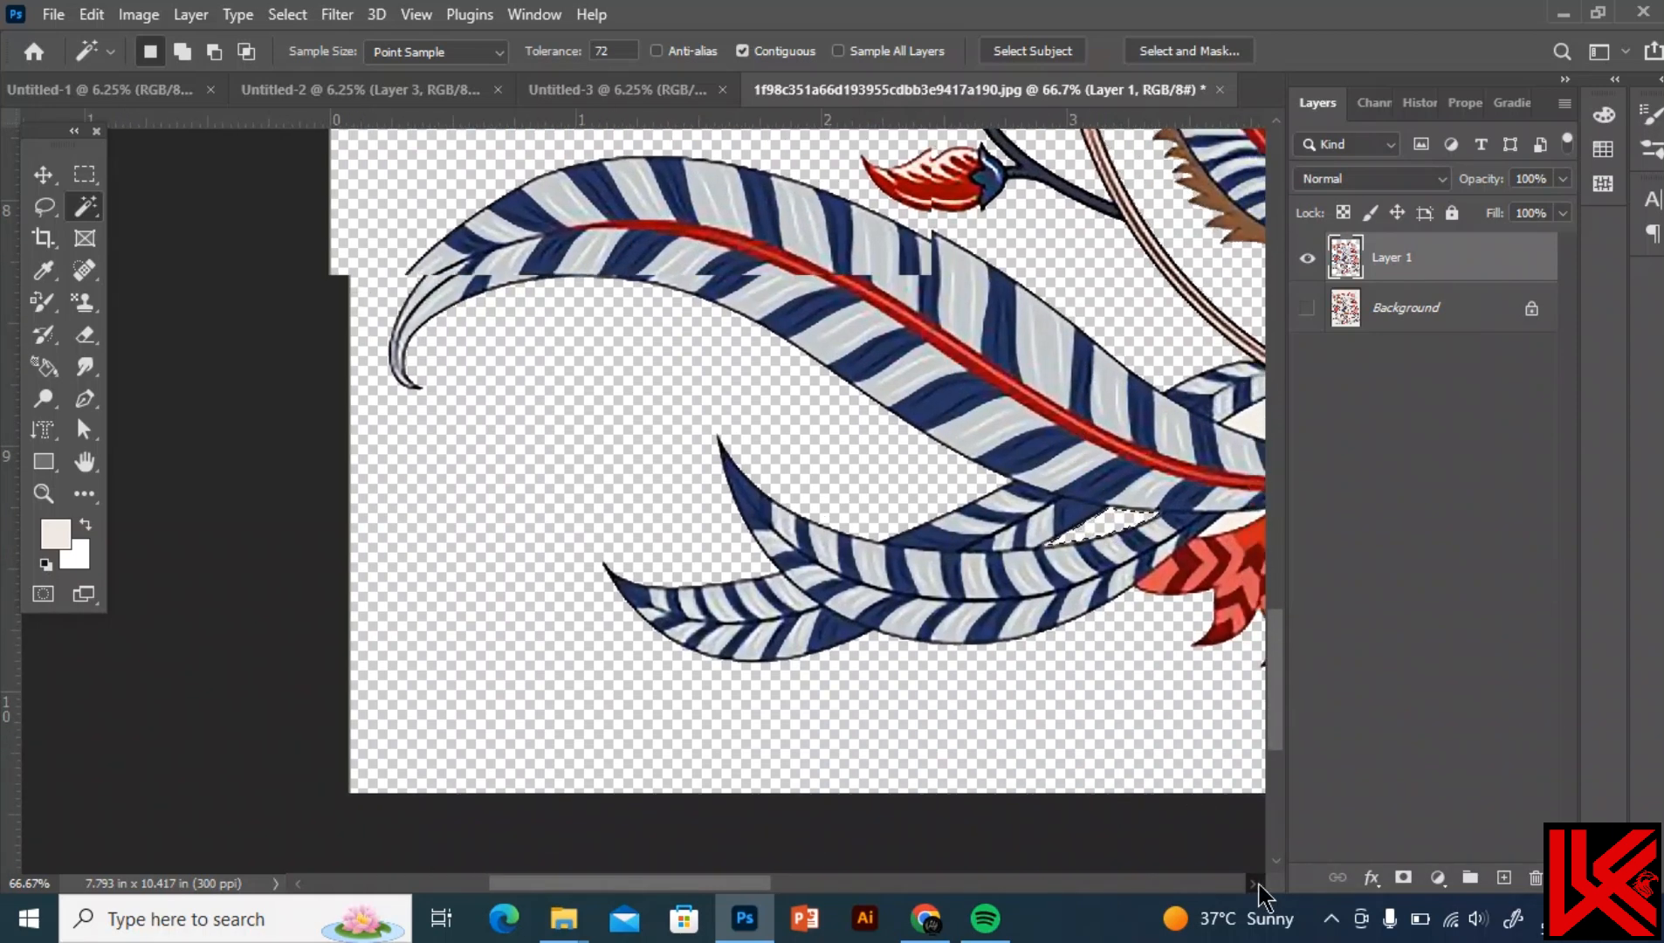
scroll(1259, 891, right, 8)
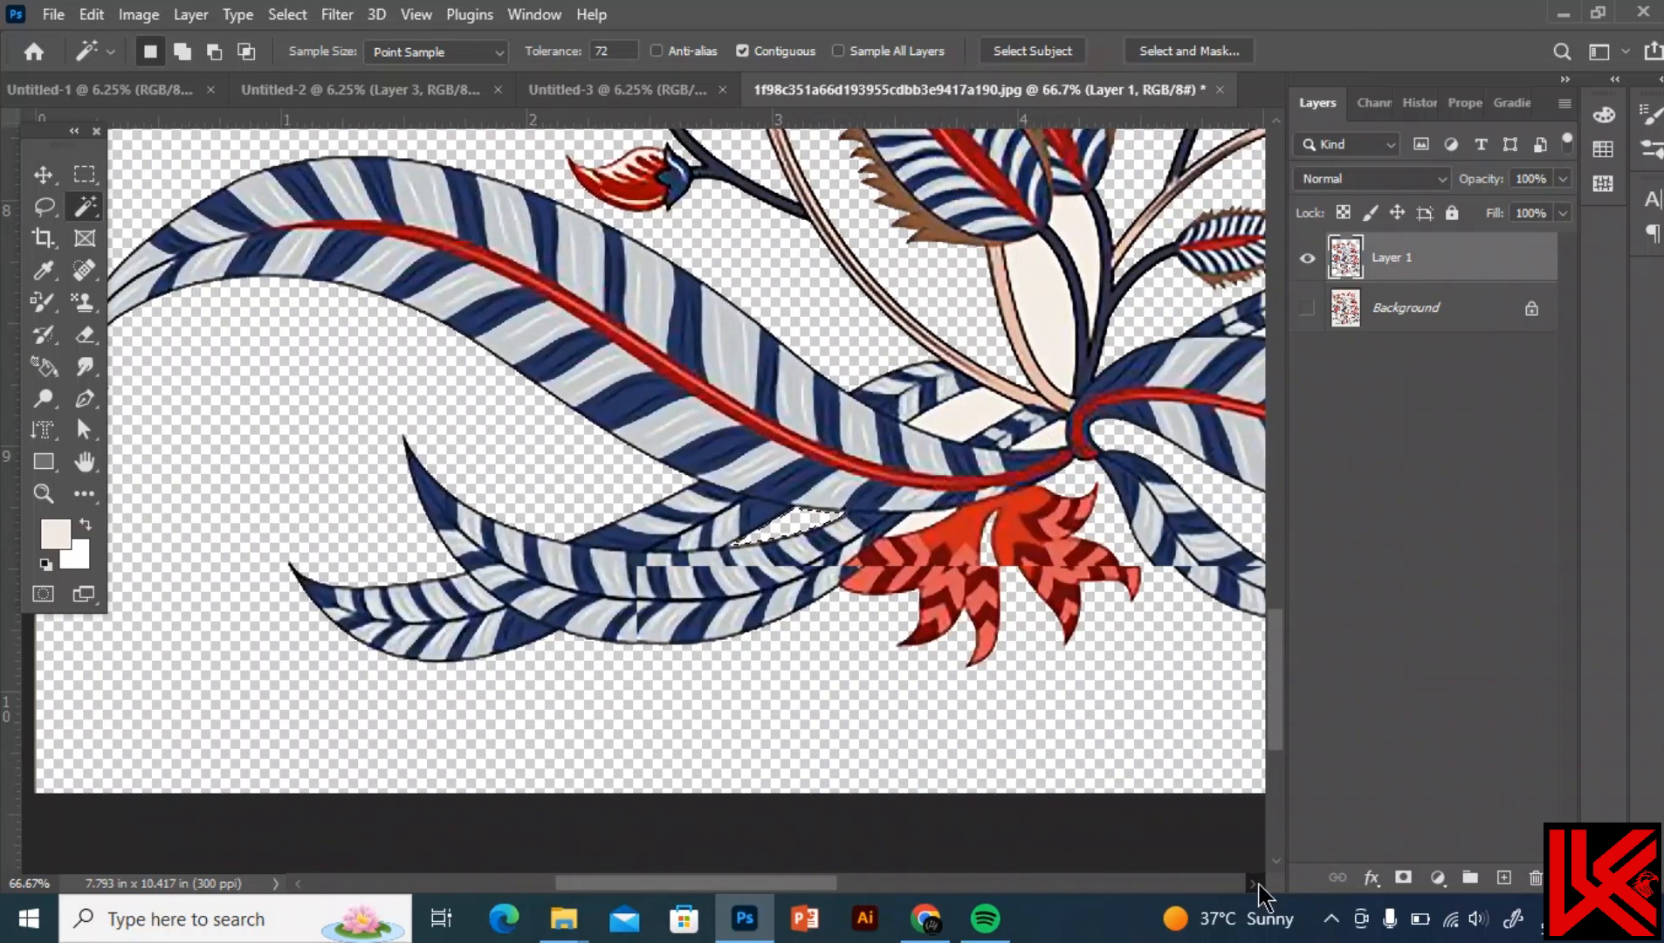
scroll(1259, 891, right, 5)
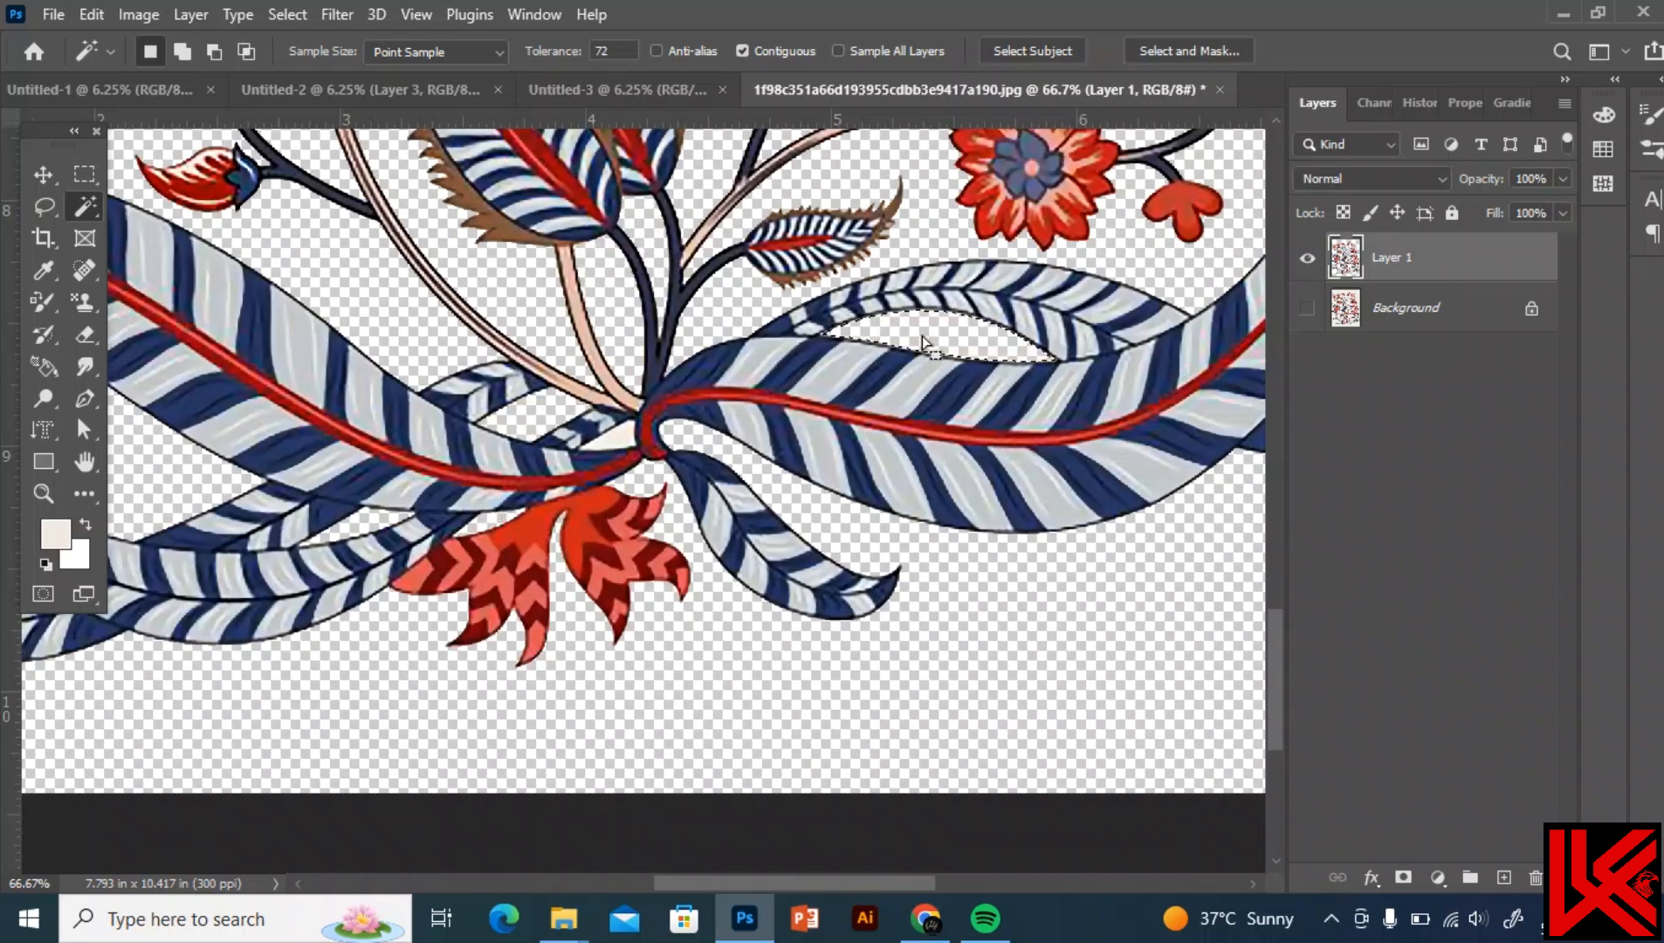
Delete the cream patches enclosed by the stems around the central blue leaf and beneath the upper grey leaves
scroll(925, 343, up, 8)
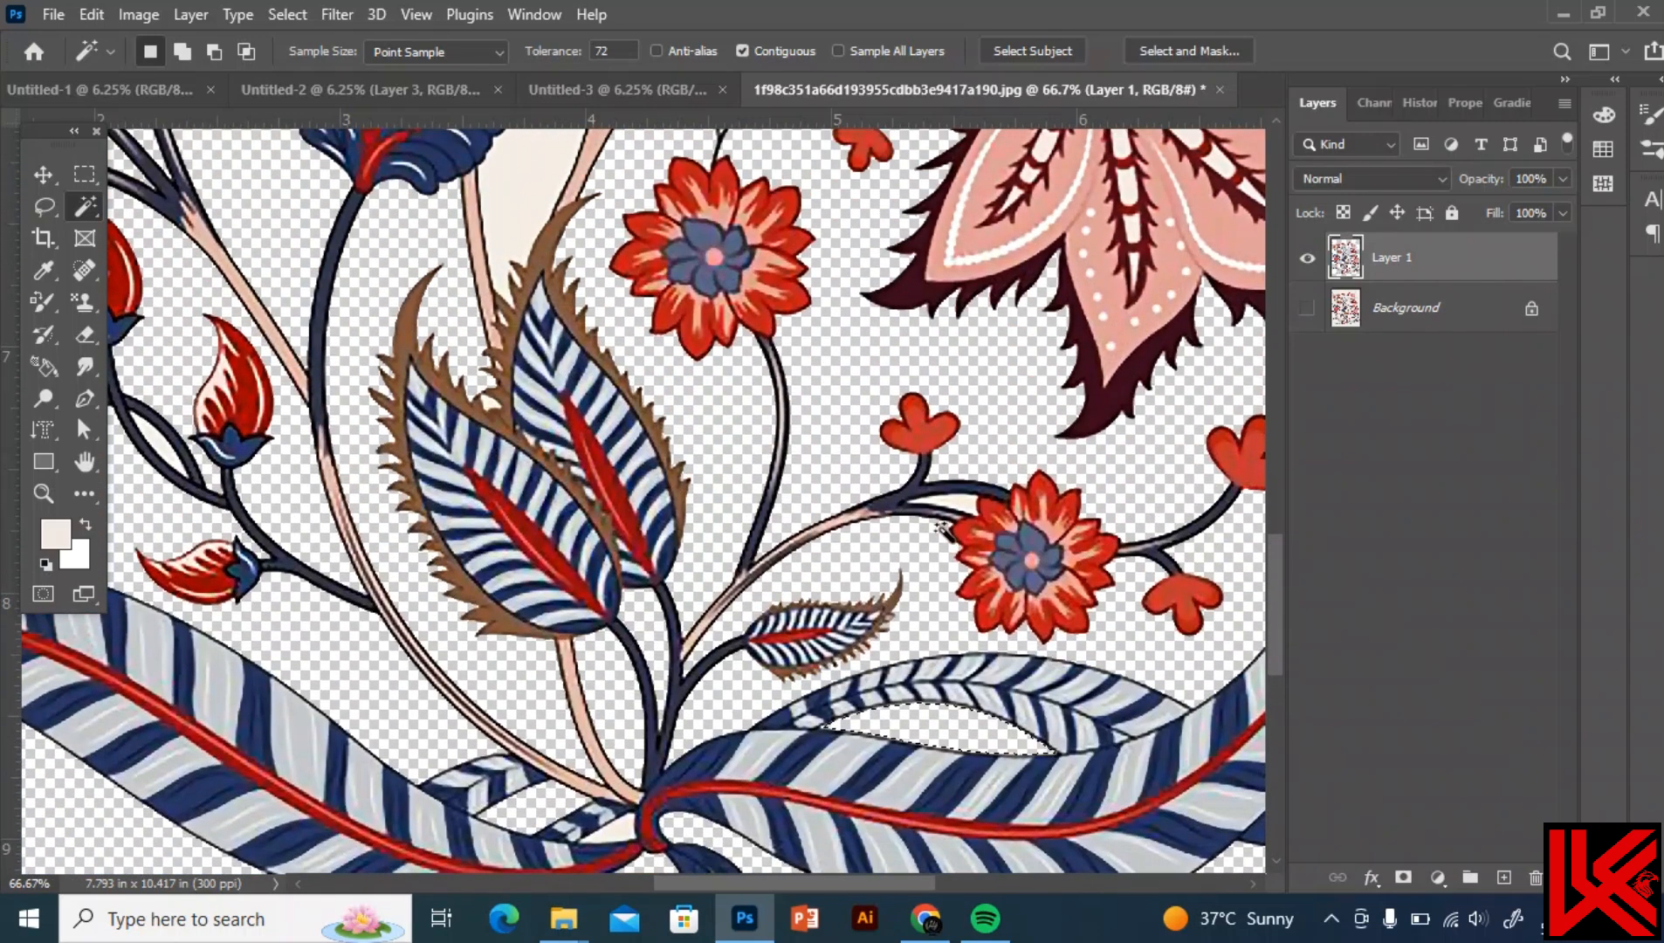
scroll(922, 475, up, 6)
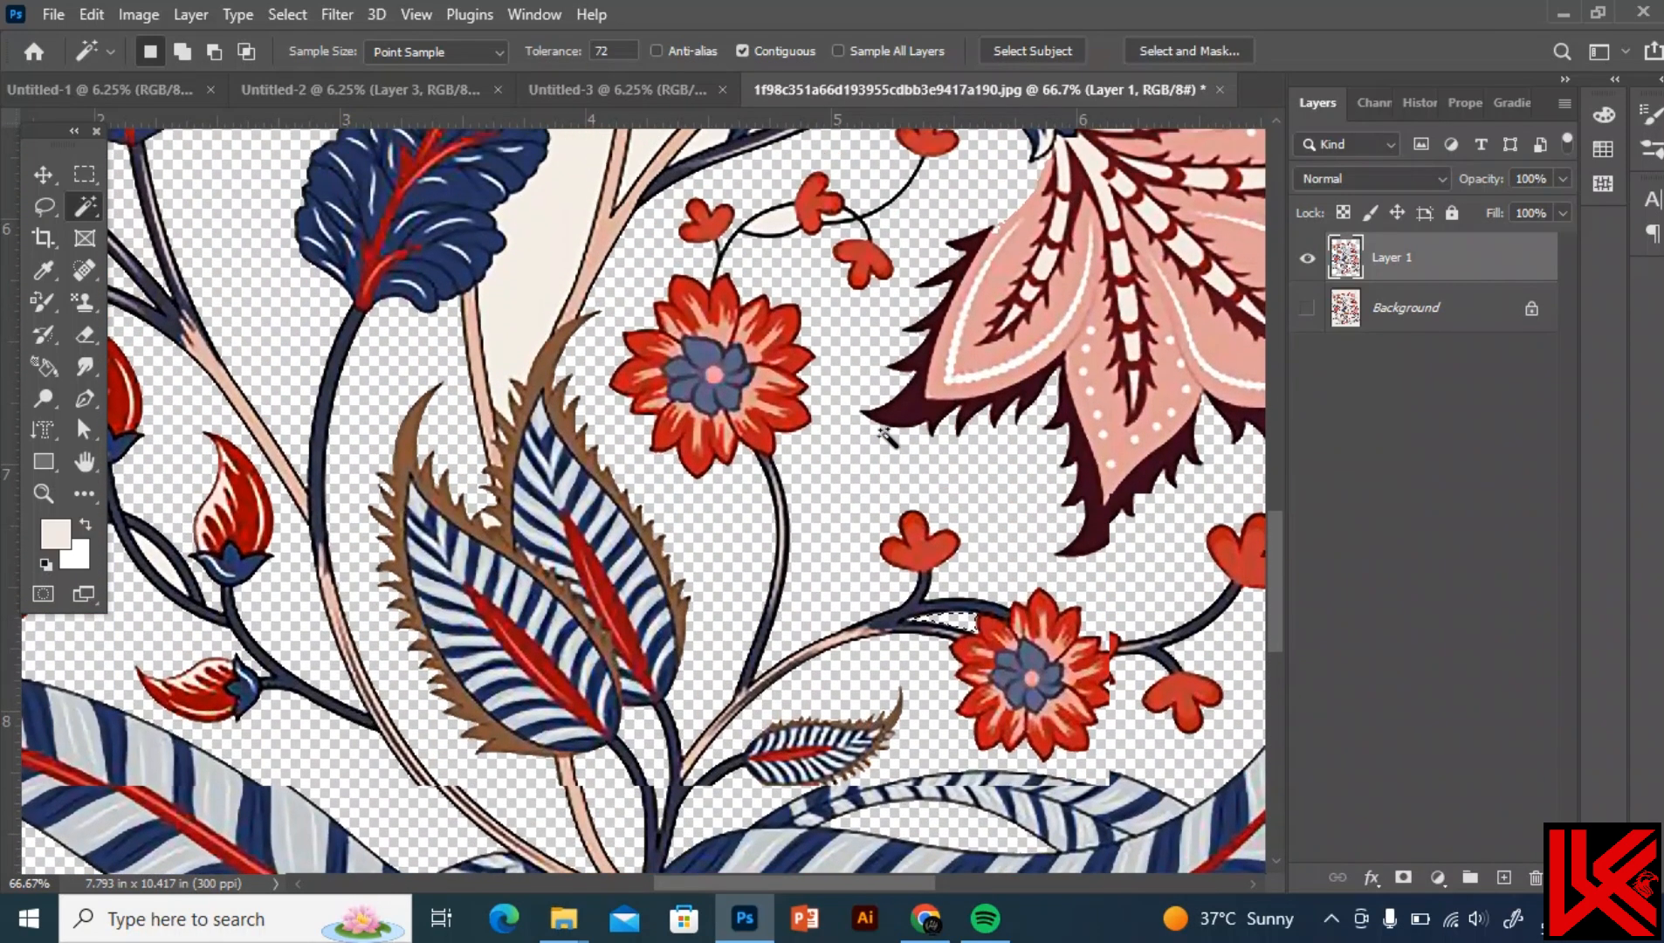
scroll(543, 321, up, 1)
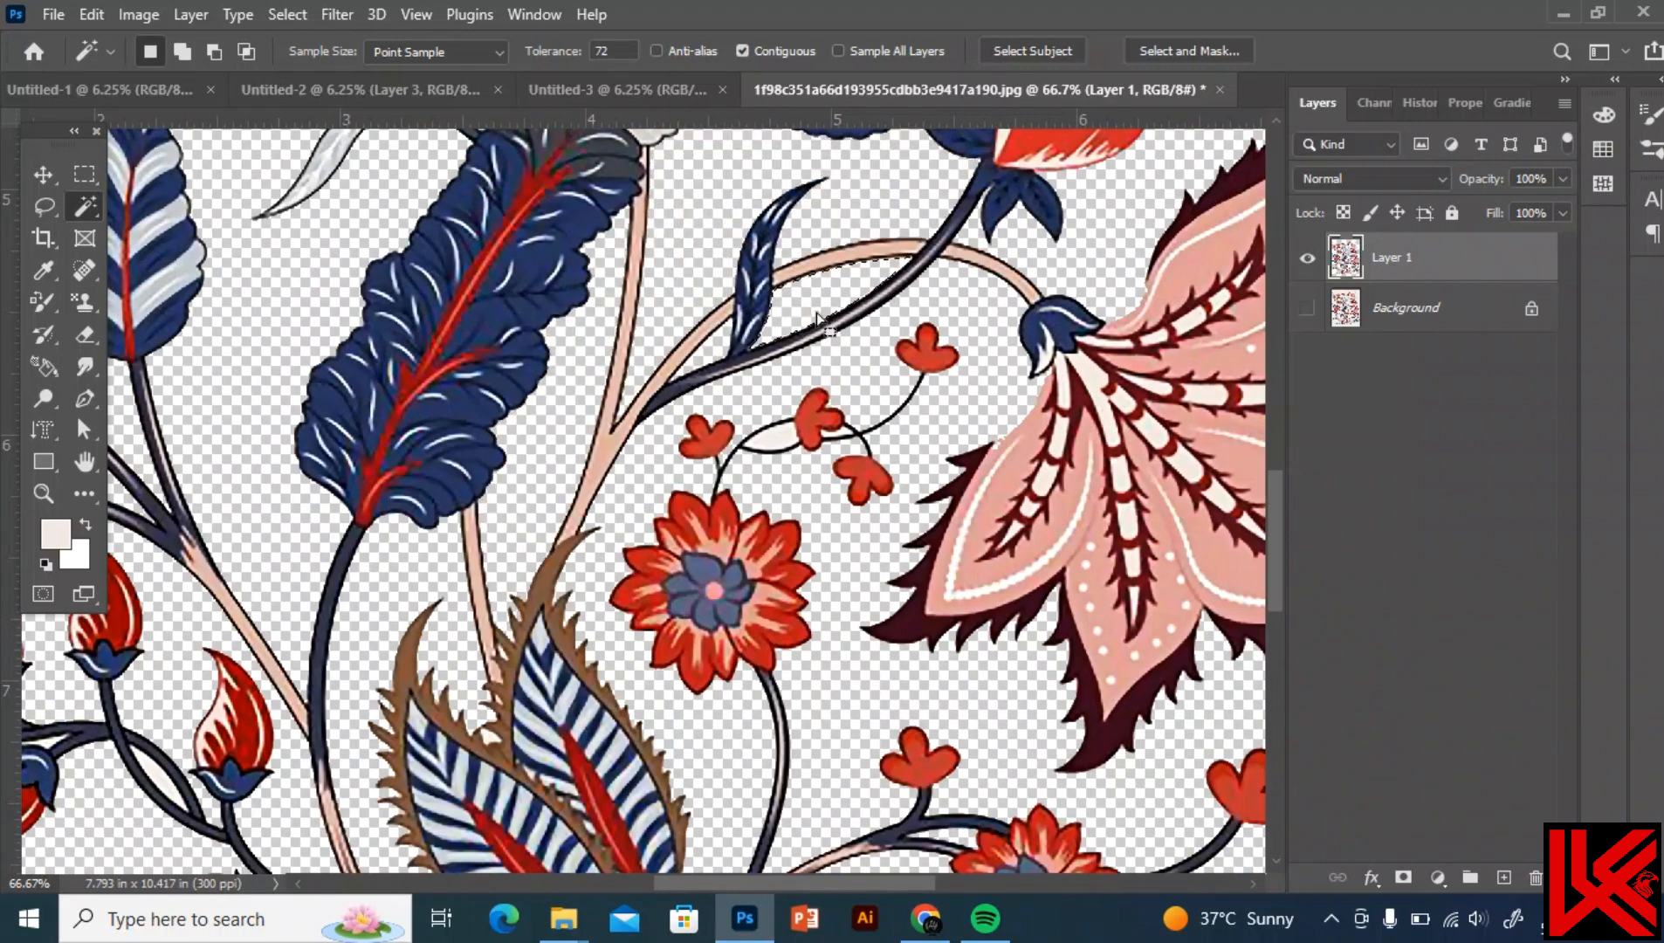
scroll(821, 319, up, 7)
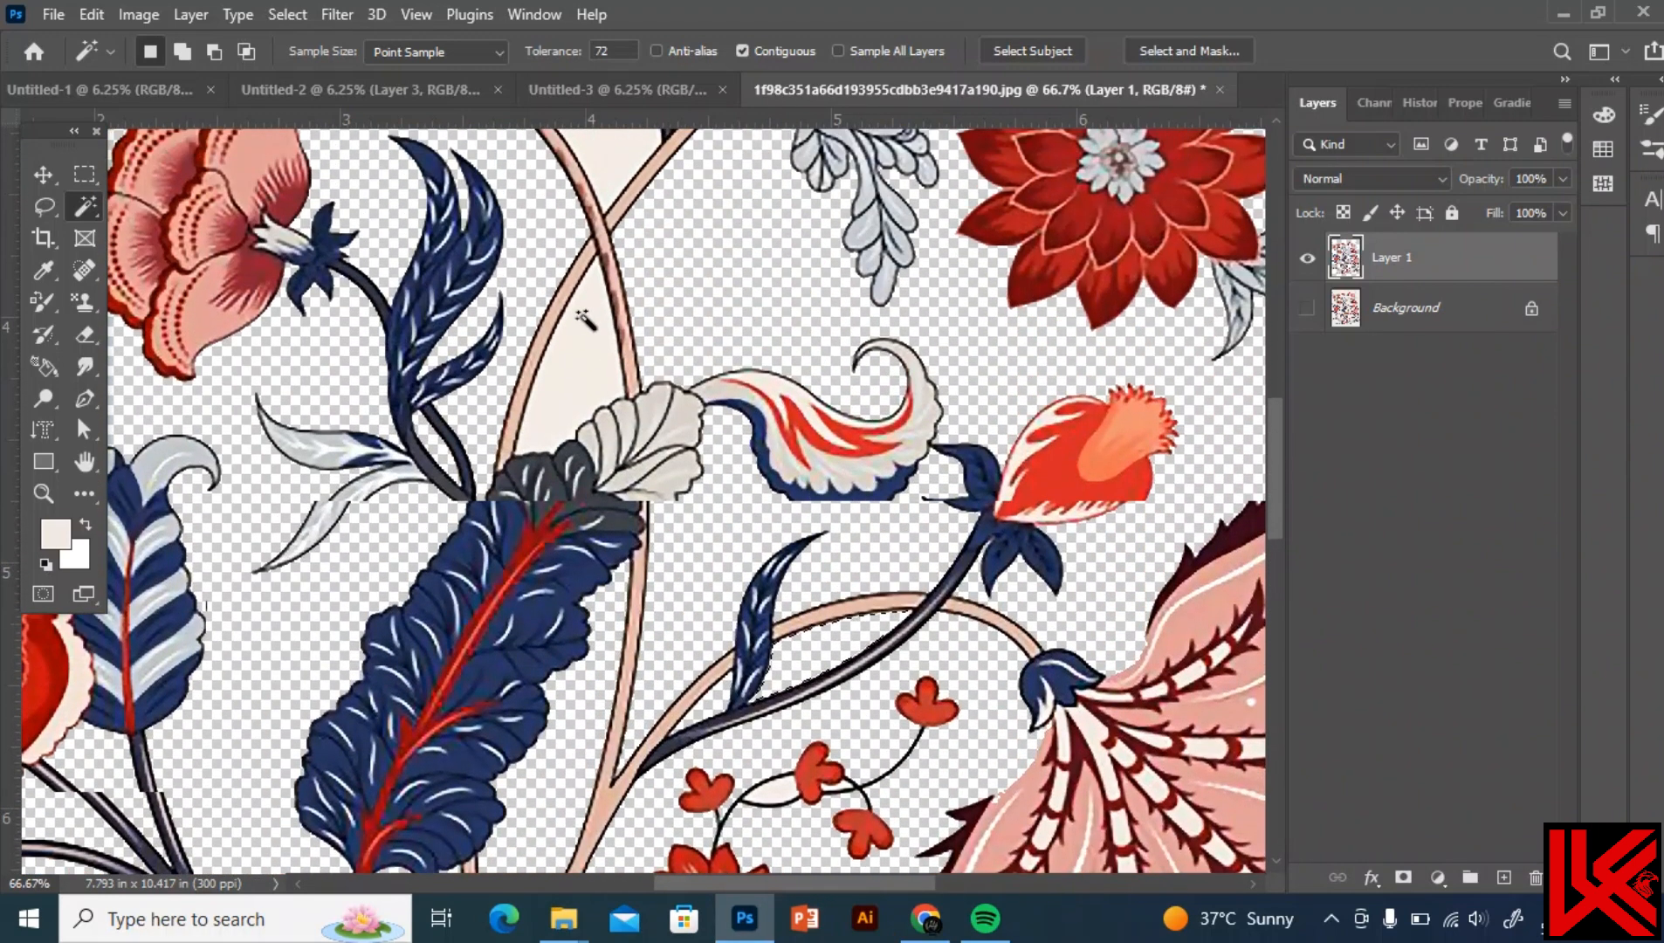
scroll(575, 380, up, 1)
scroll(769, 354, up, 6)
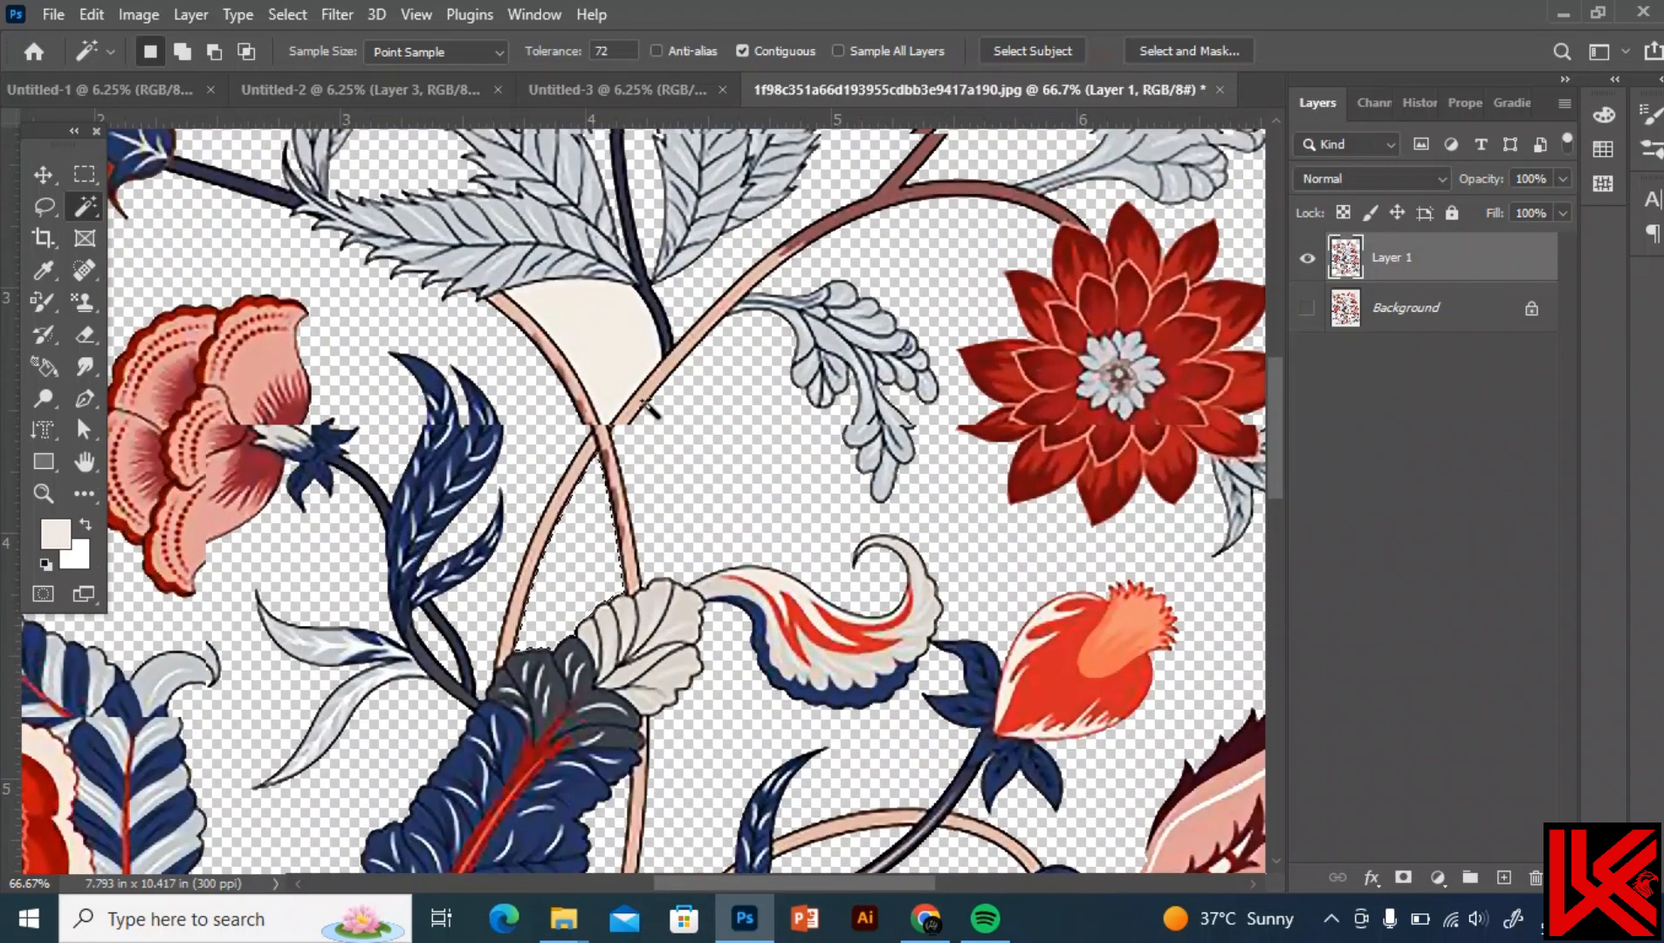
scroll(608, 443, up, 8)
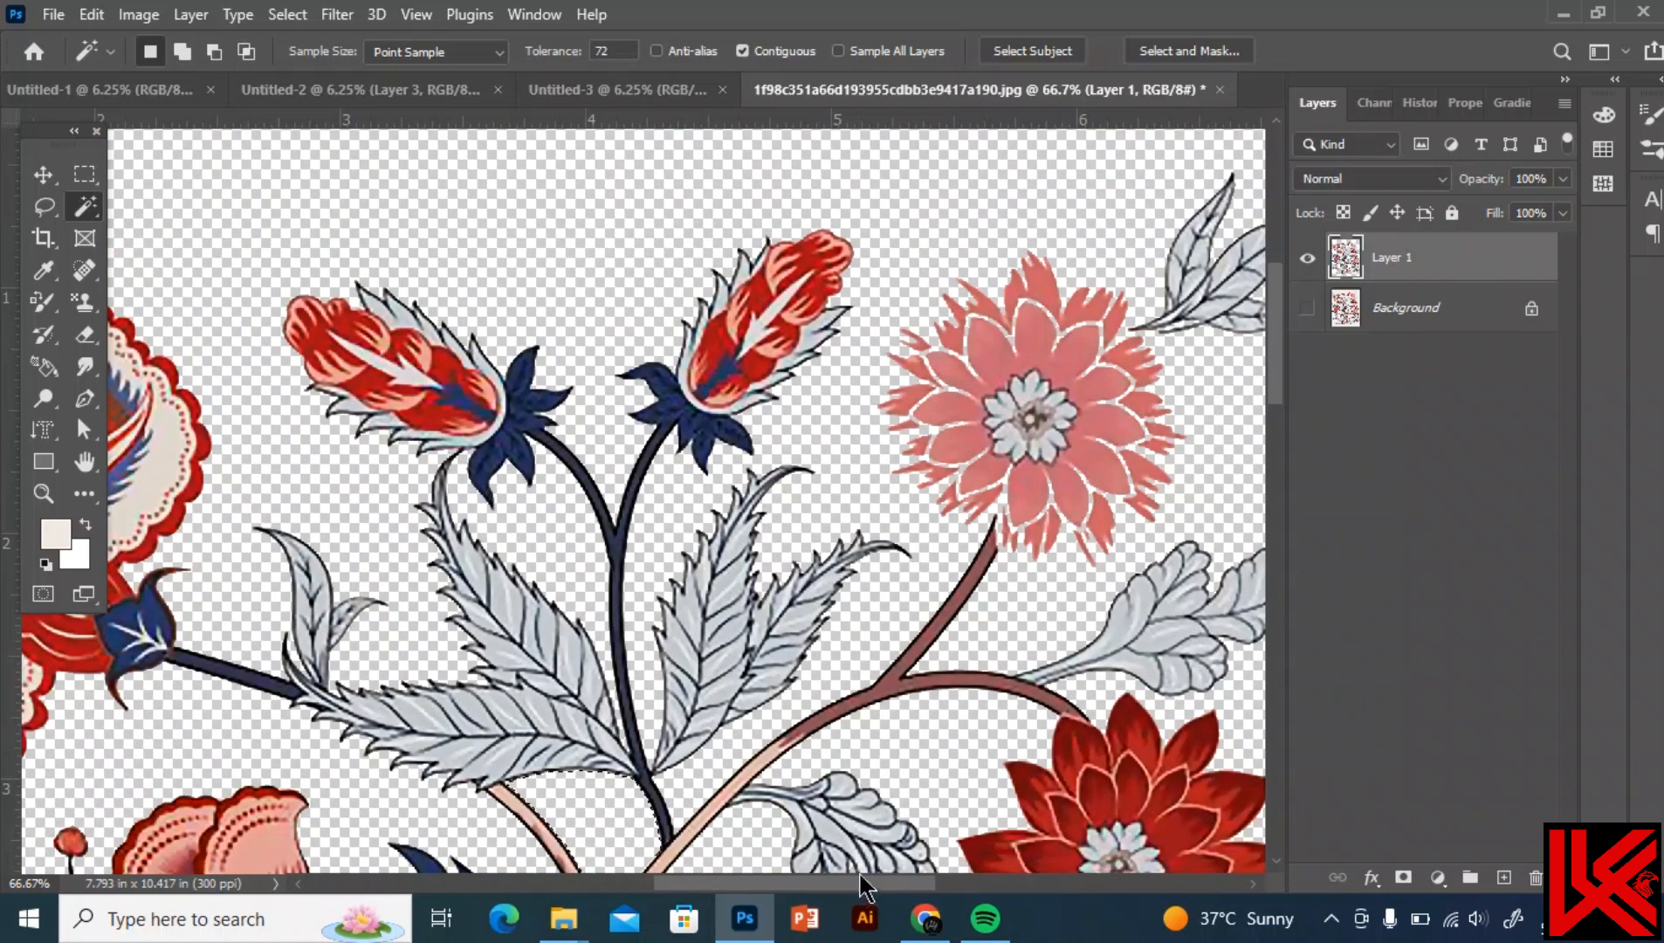
Inspect the cut-out artwork on Layer 1 from the upper flowers to the base leaves for leftover cream patches, including the whole piece
drag(861, 884, 954, 889)
scroll(864, 537, down, 1)
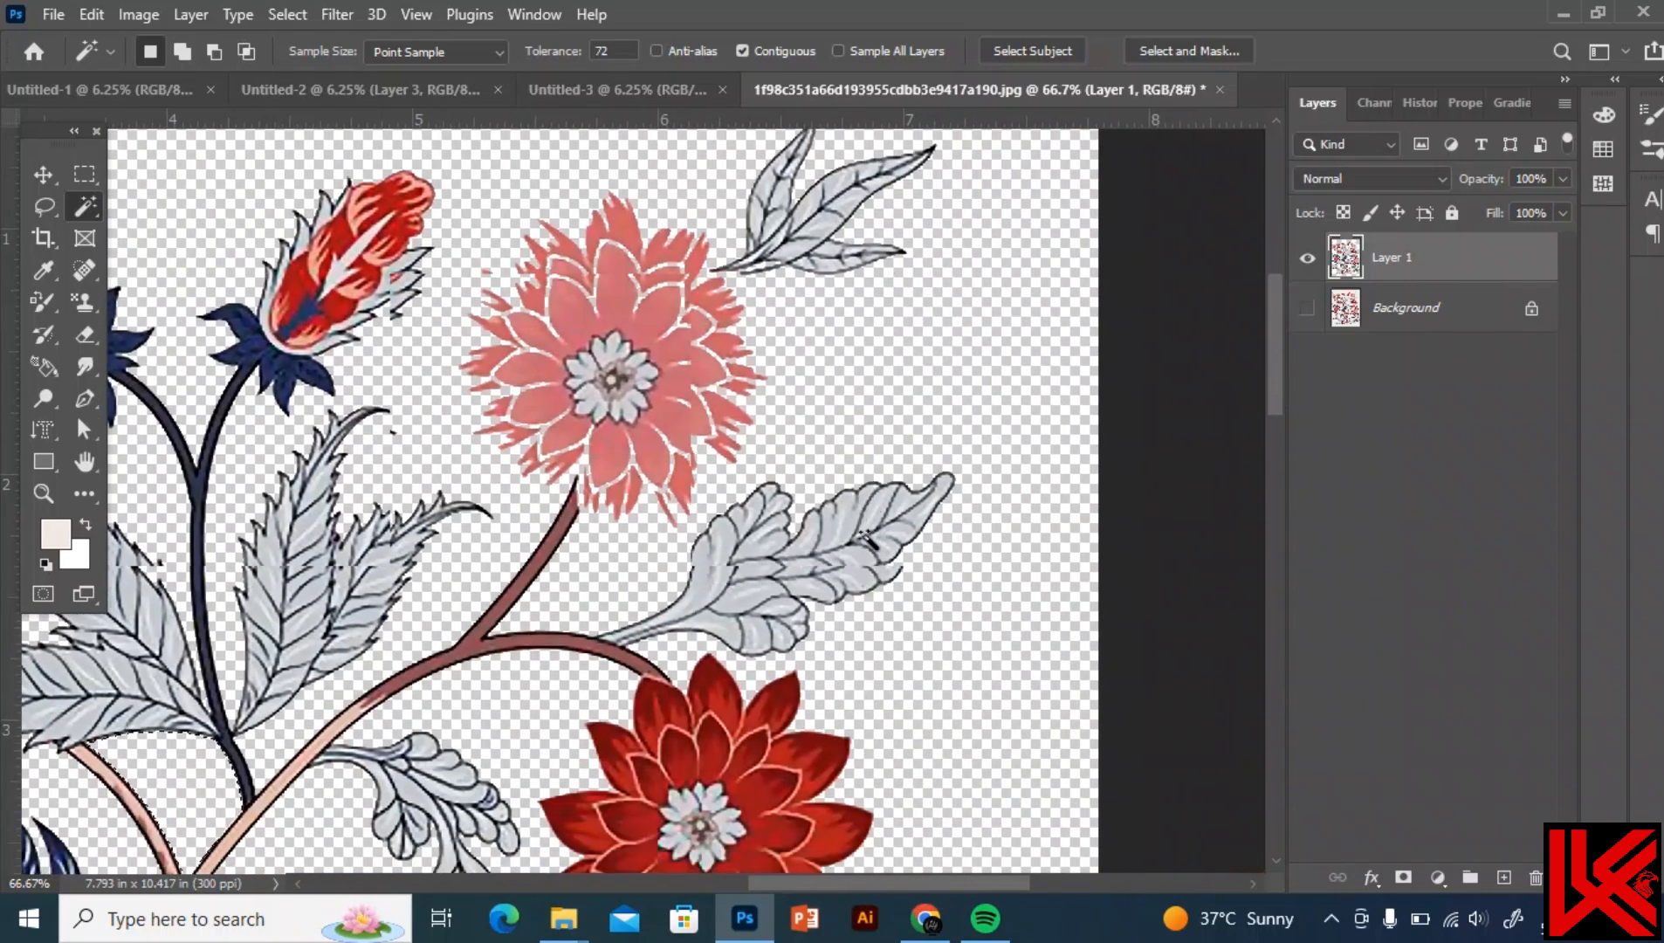
scroll(864, 537, down, 9)
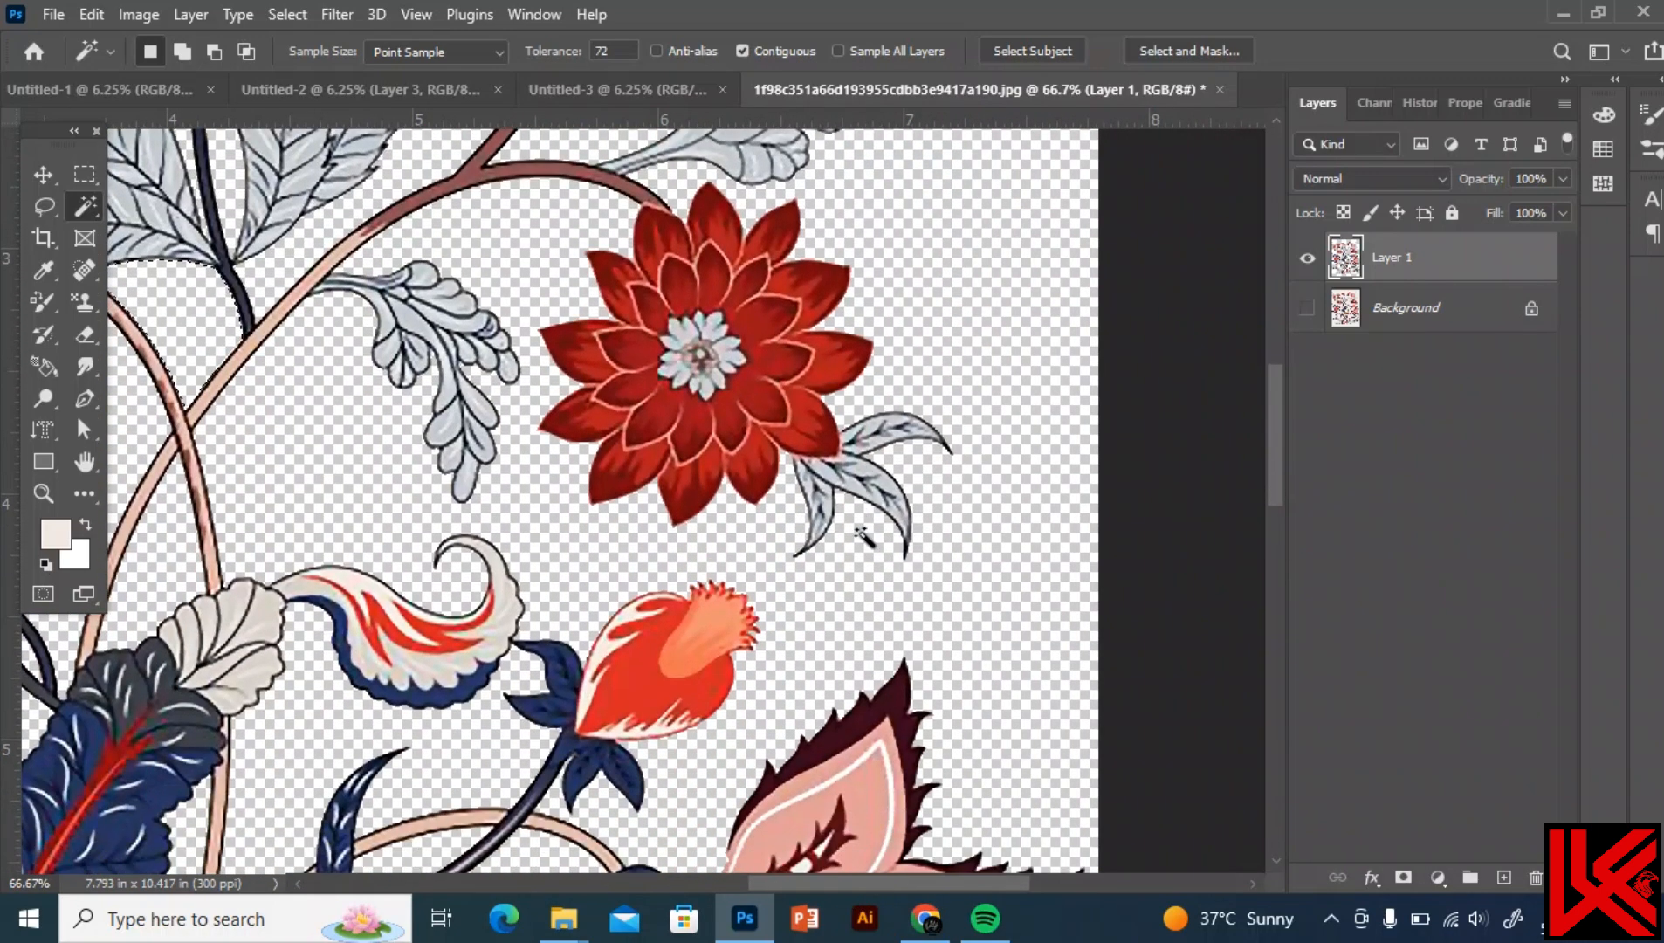
scroll(865, 537, down, 8)
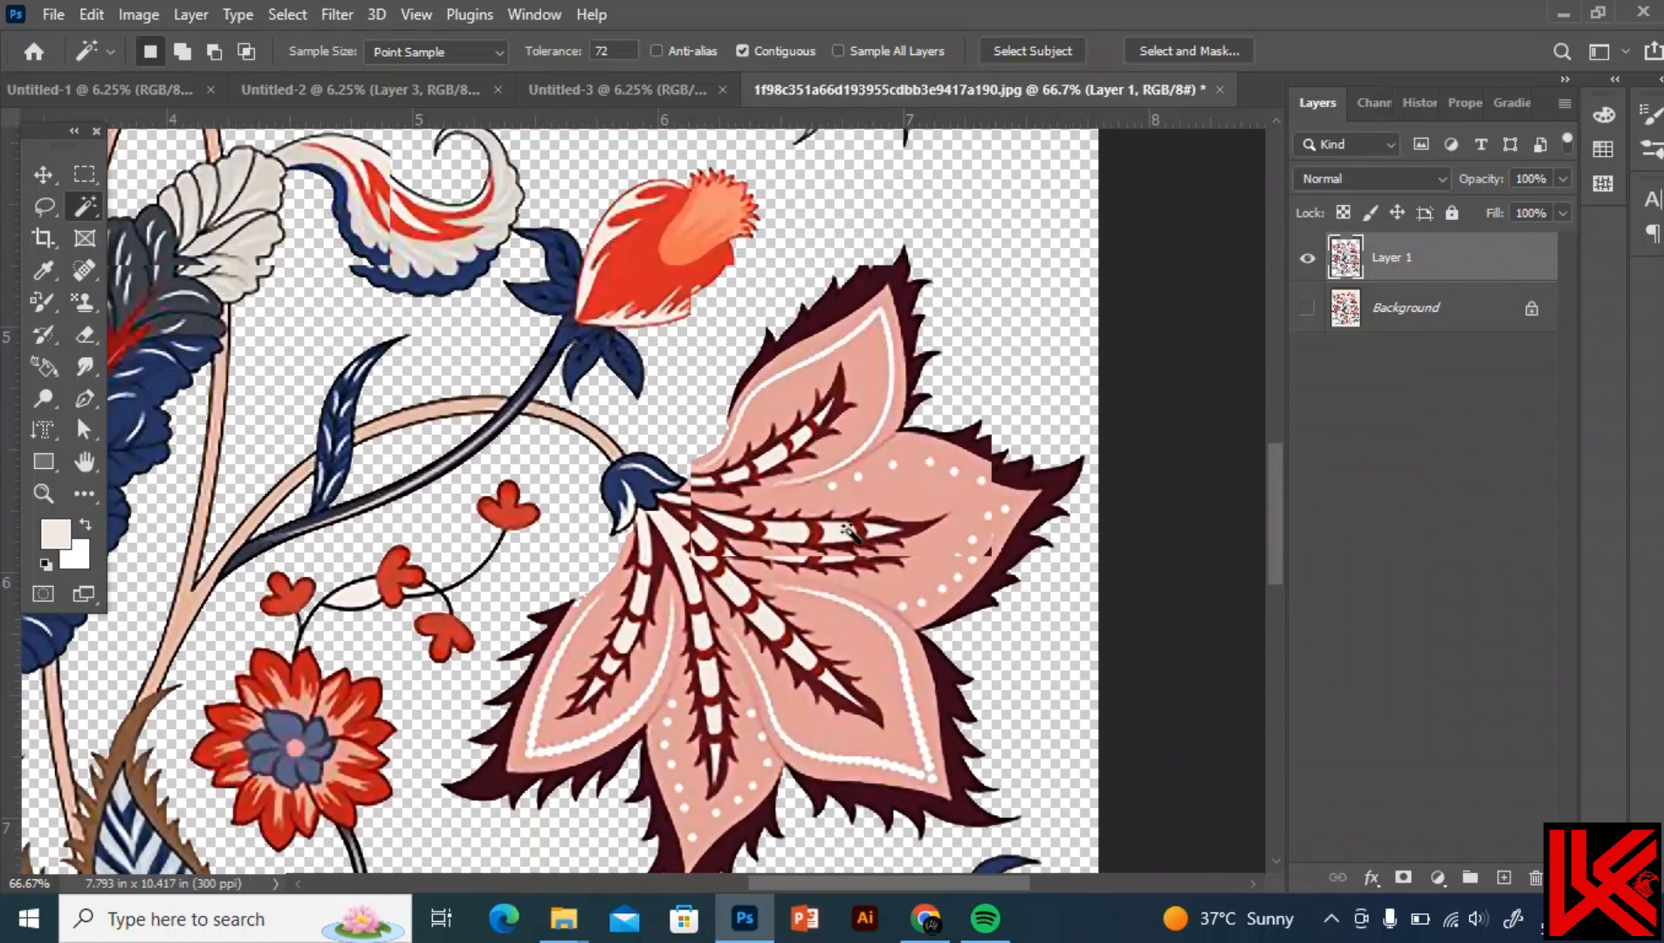
scroll(849, 529, down, 2)
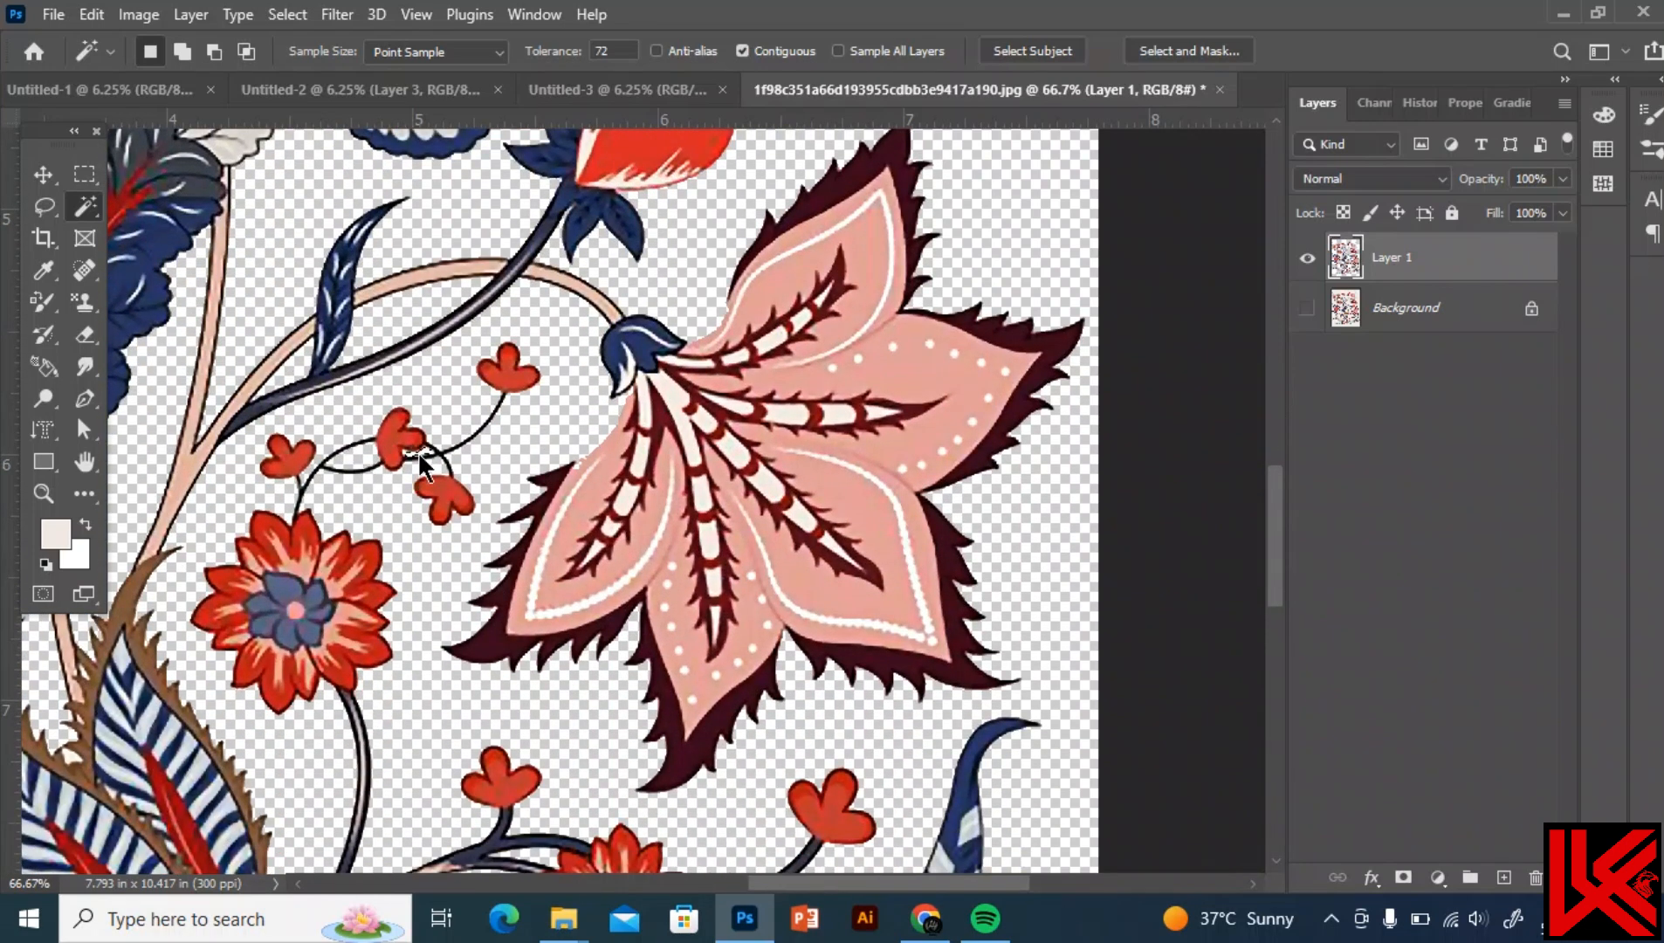
scroll(577, 467, down, 8)
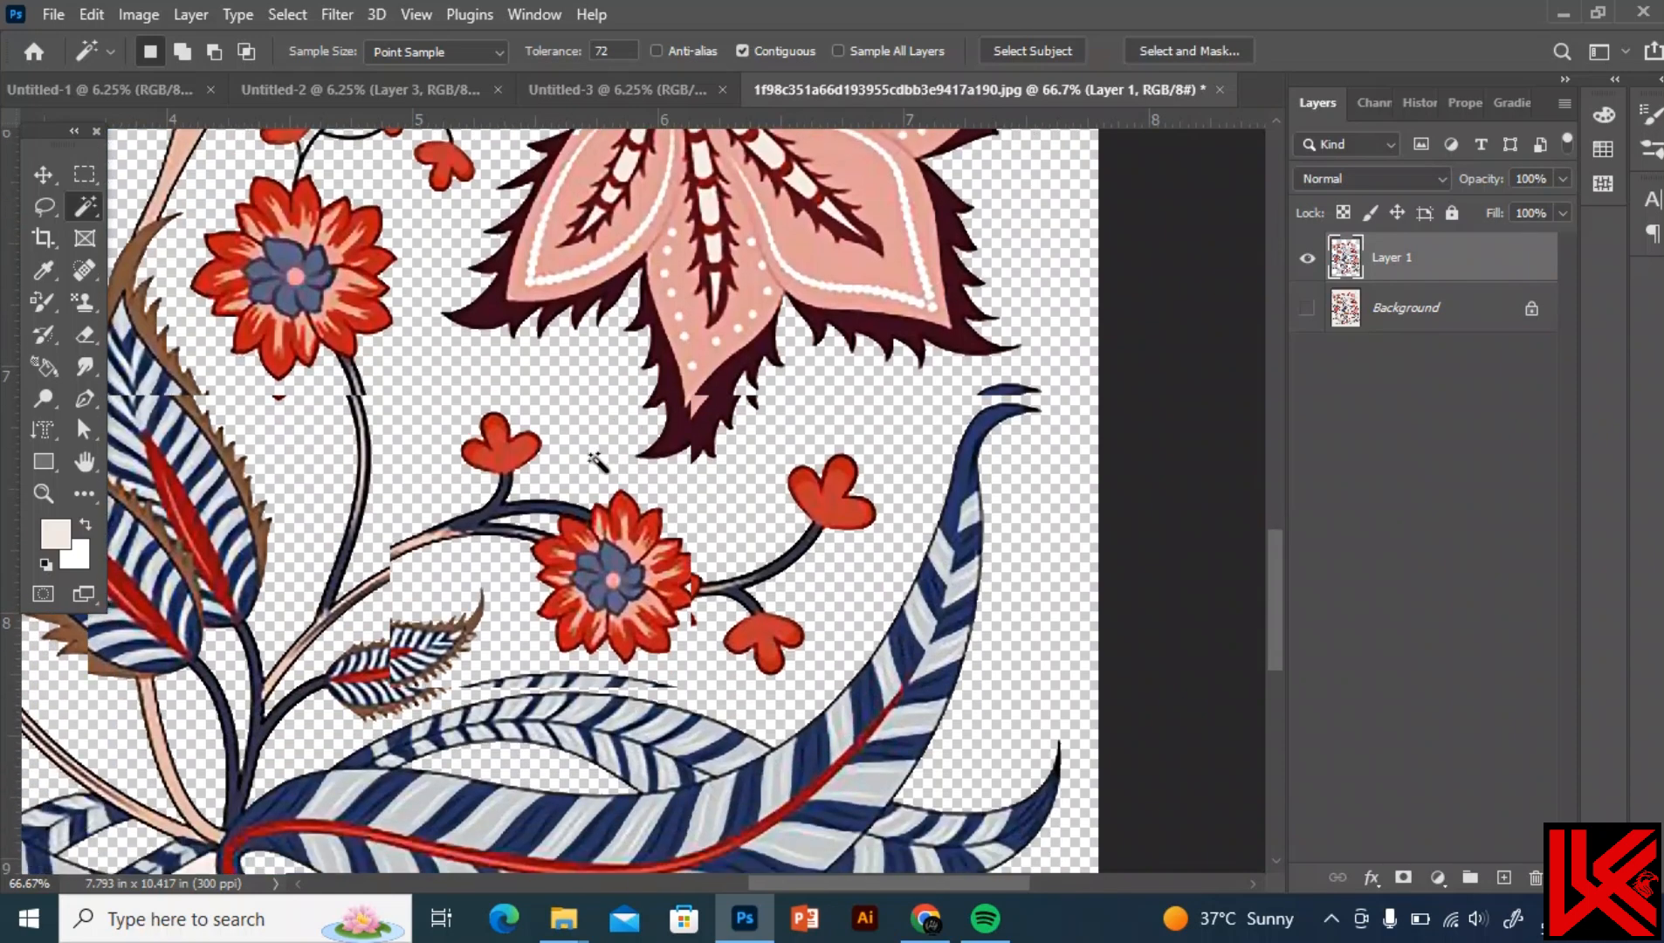
scroll(602, 456, down, 5)
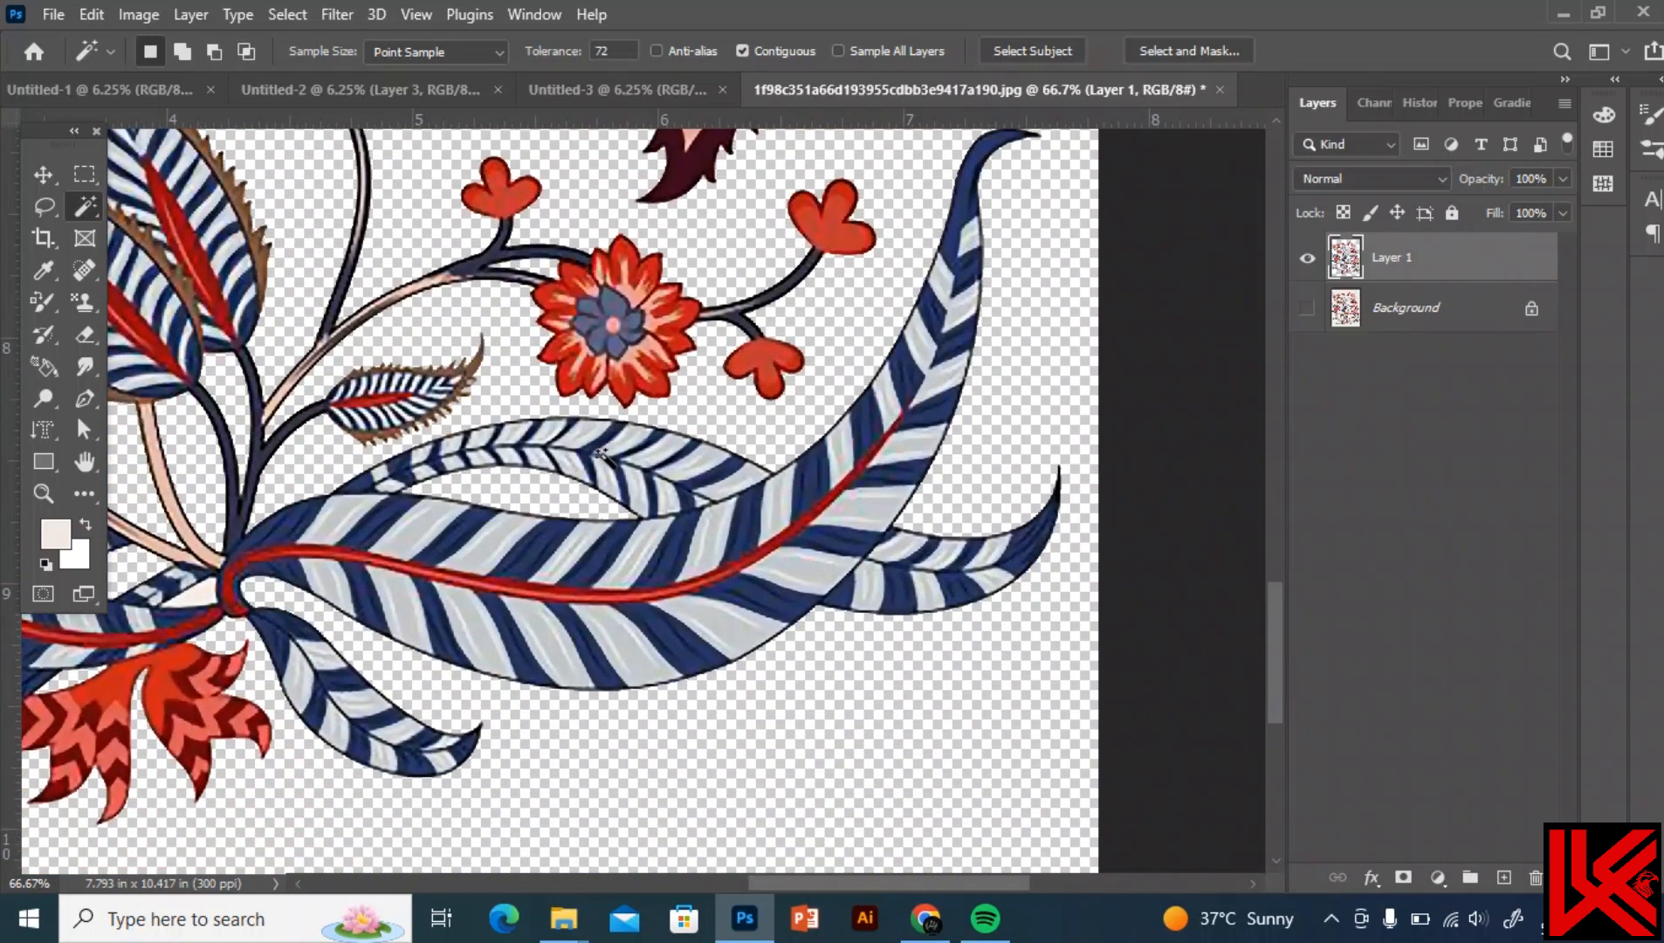
key(ctrl+minus)
key(ctrl+minus)
key(ctrl+minus)
key(ctrl+minus)
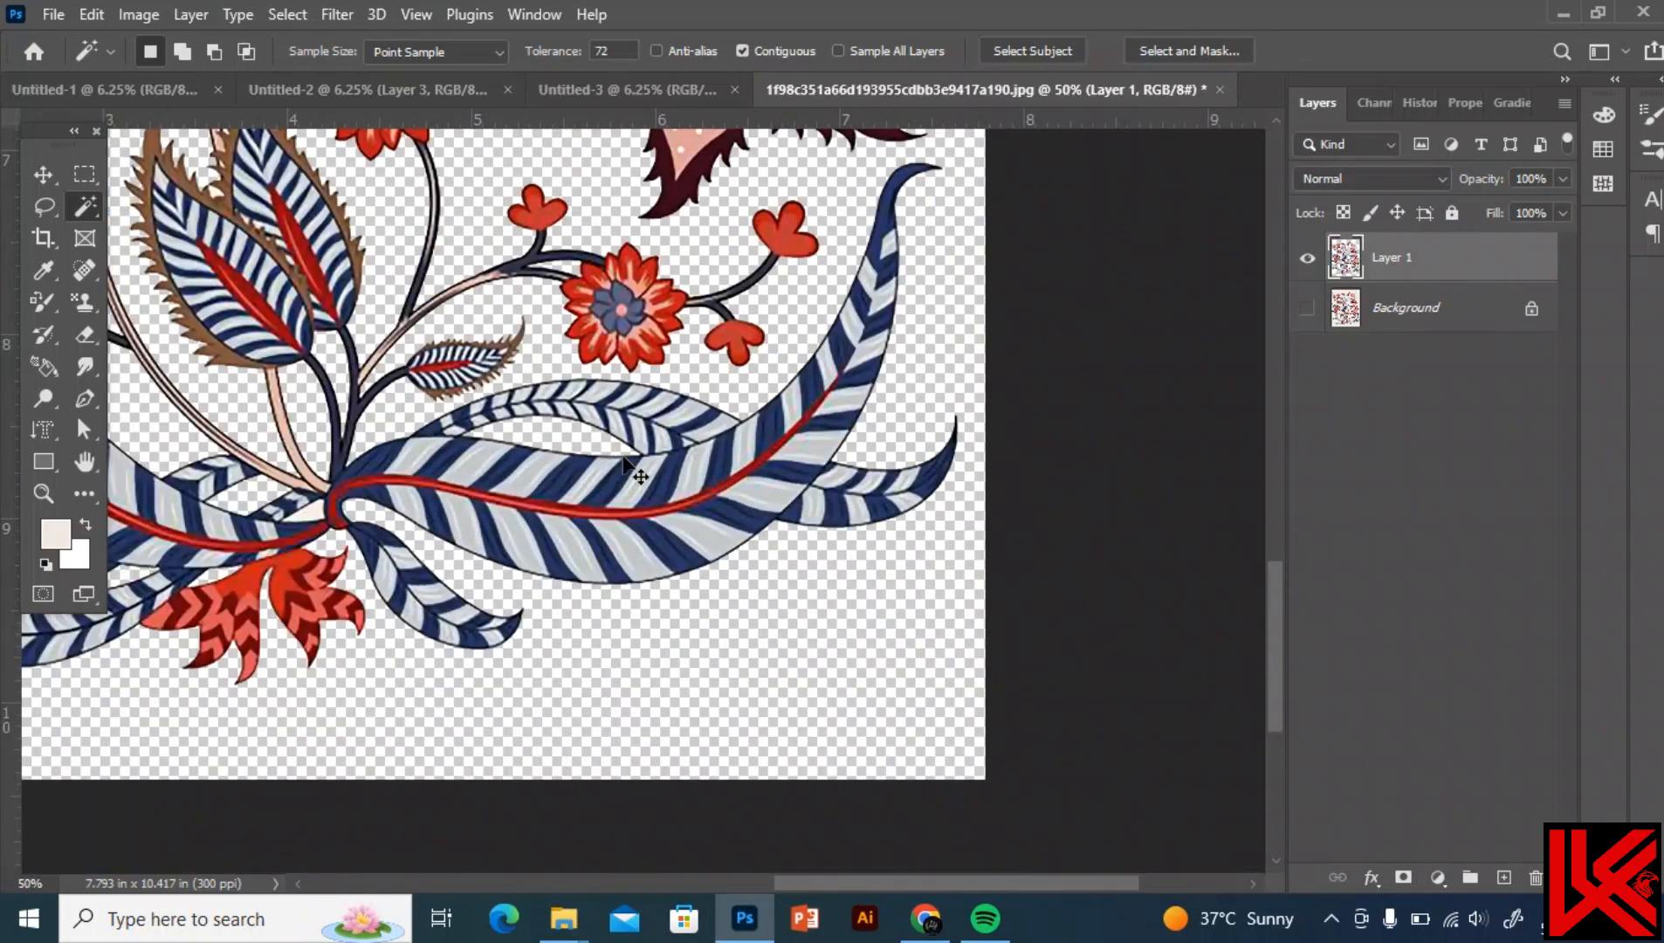
scroll(622, 455, up, 3)
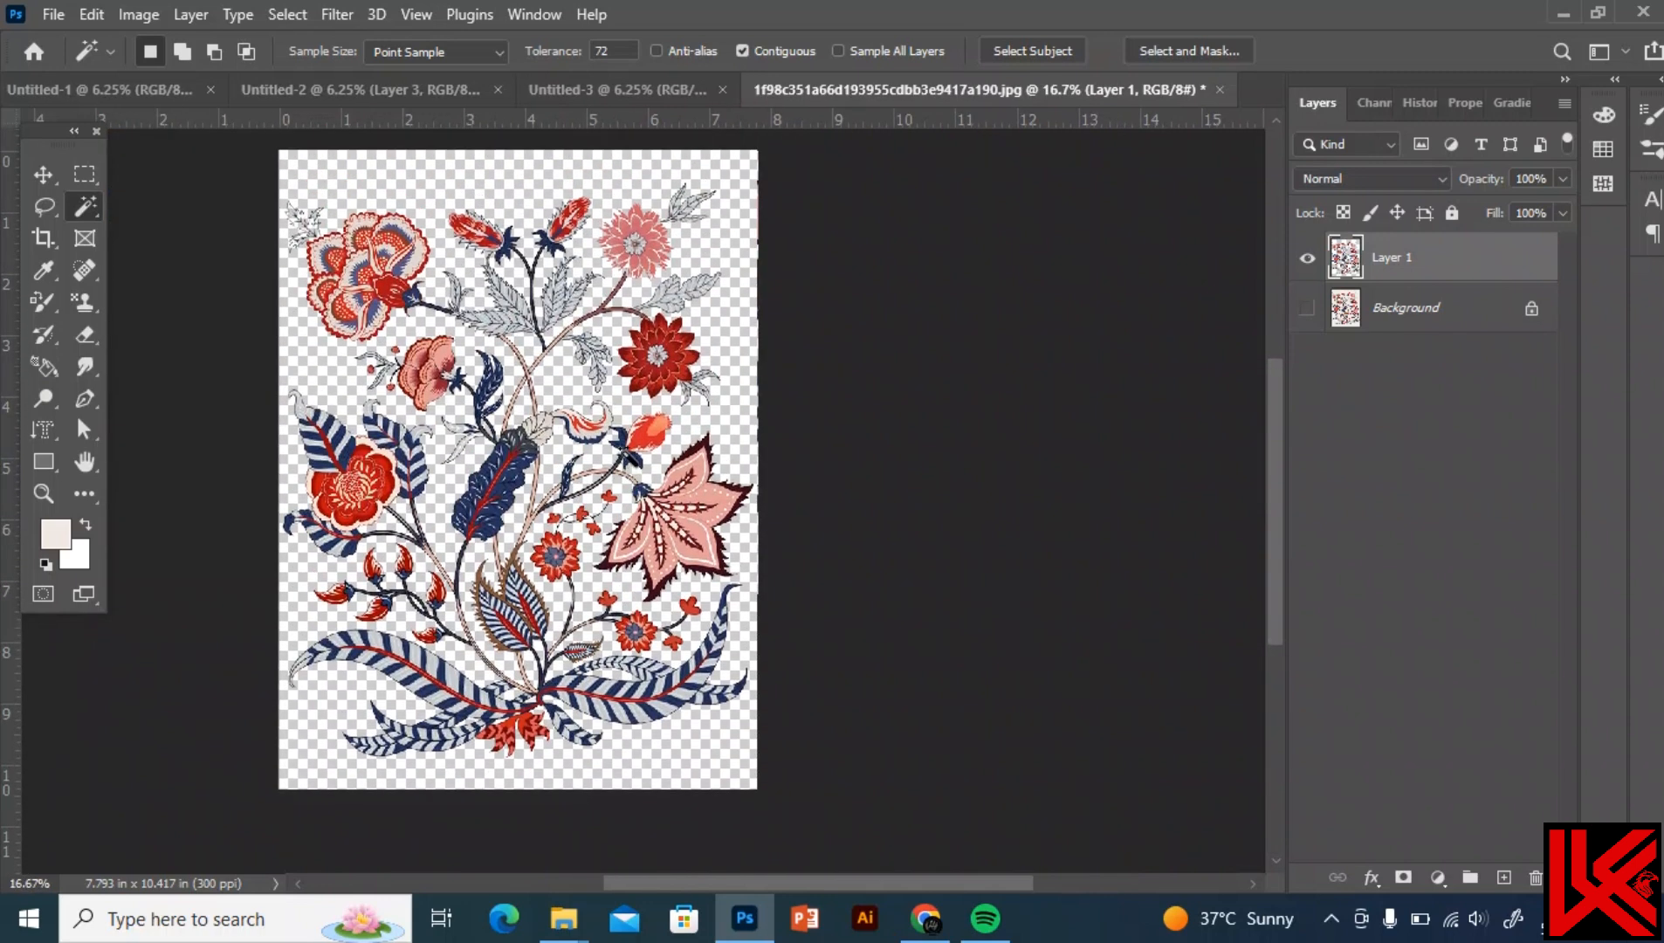
Copy the background-free floral artwork from Layer 1 into the Untitled-3 document with the Move tool
click(53, 170)
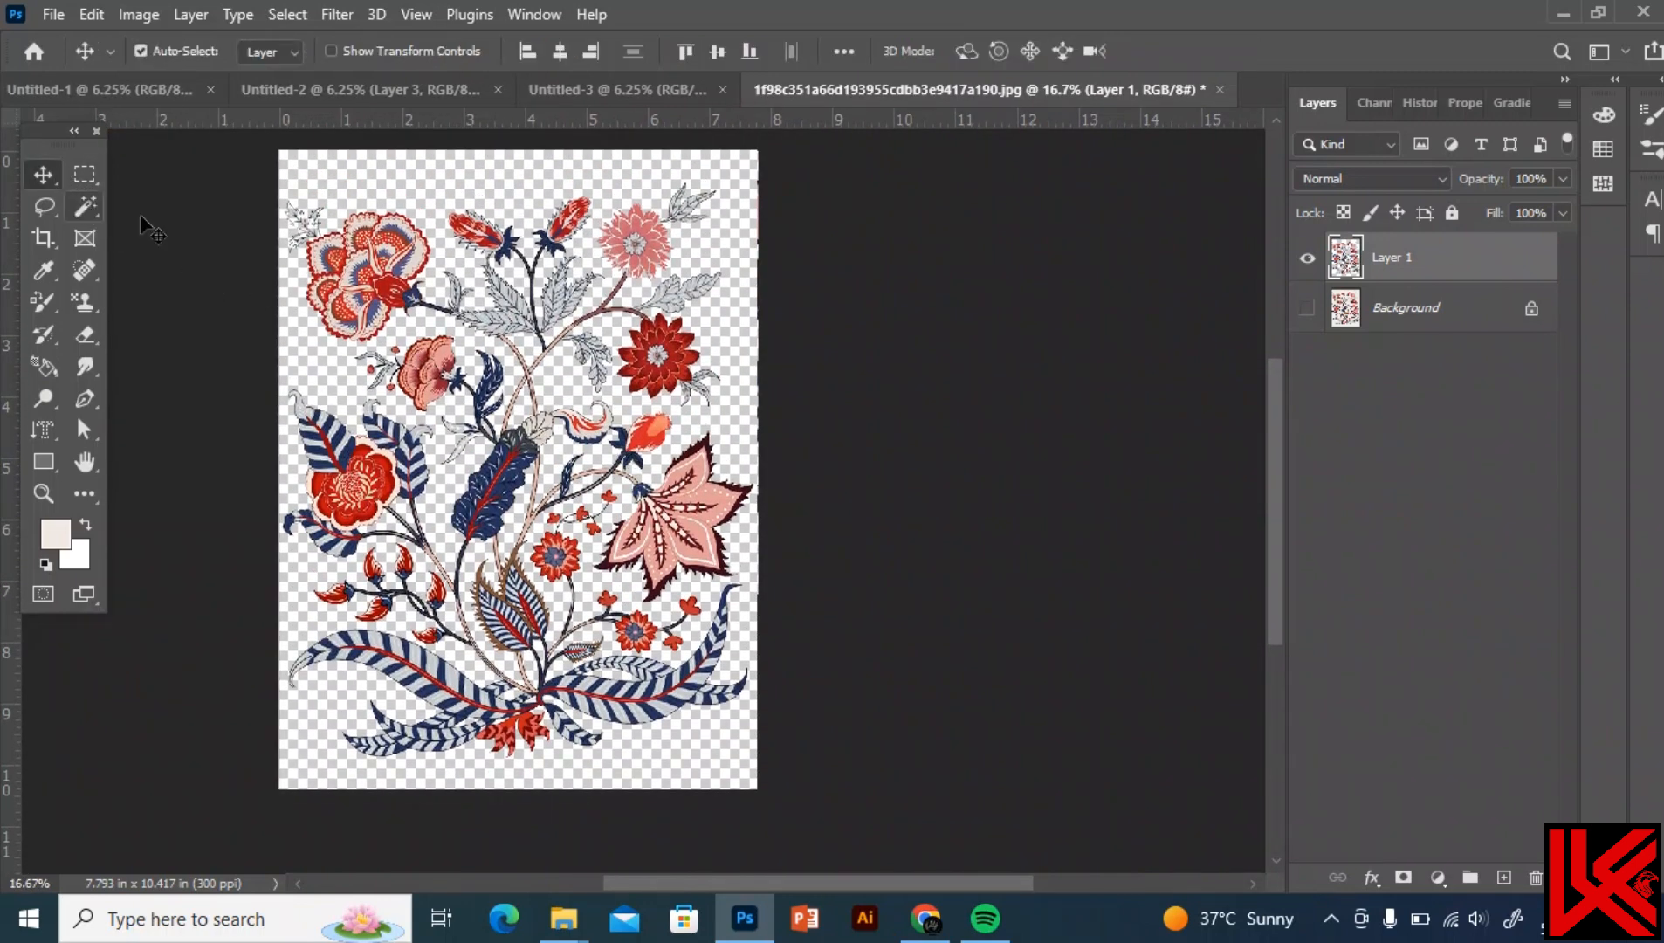
click(689, 90)
click(763, 91)
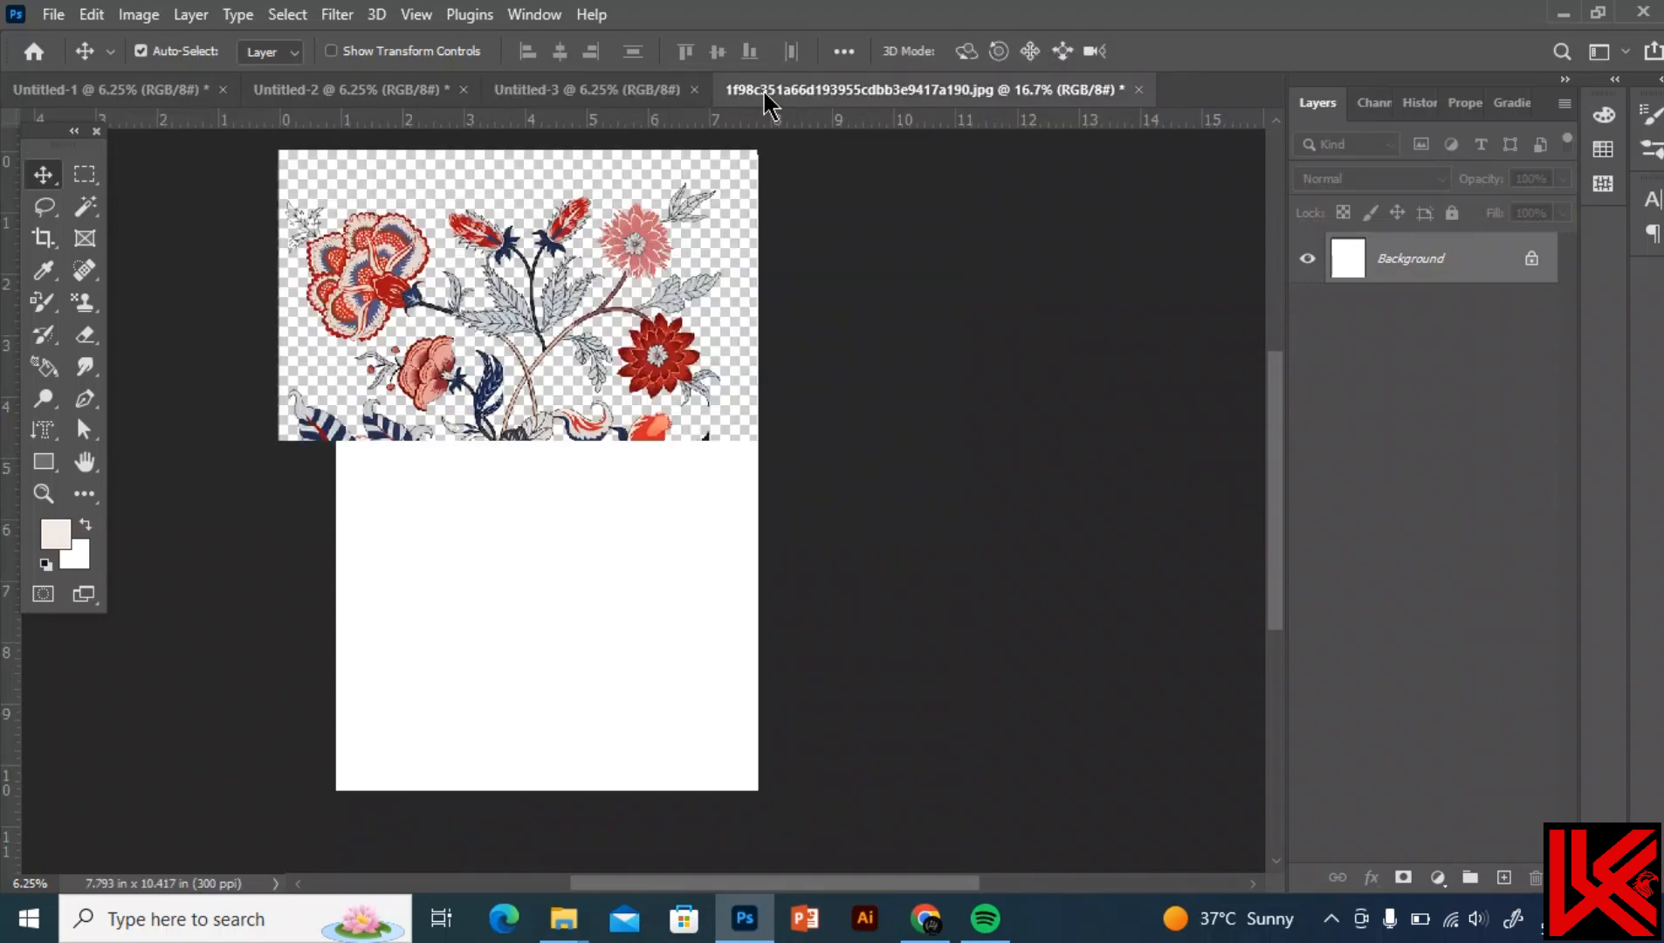
drag(664, 371, 804, 408)
click(898, 91)
Place the original image 1f98c351a66d193955cdbb3e9417a190 from New folder into Untitled-3 beside the cut-out artwork, scaled to 146.83%
key(alt+Tab)
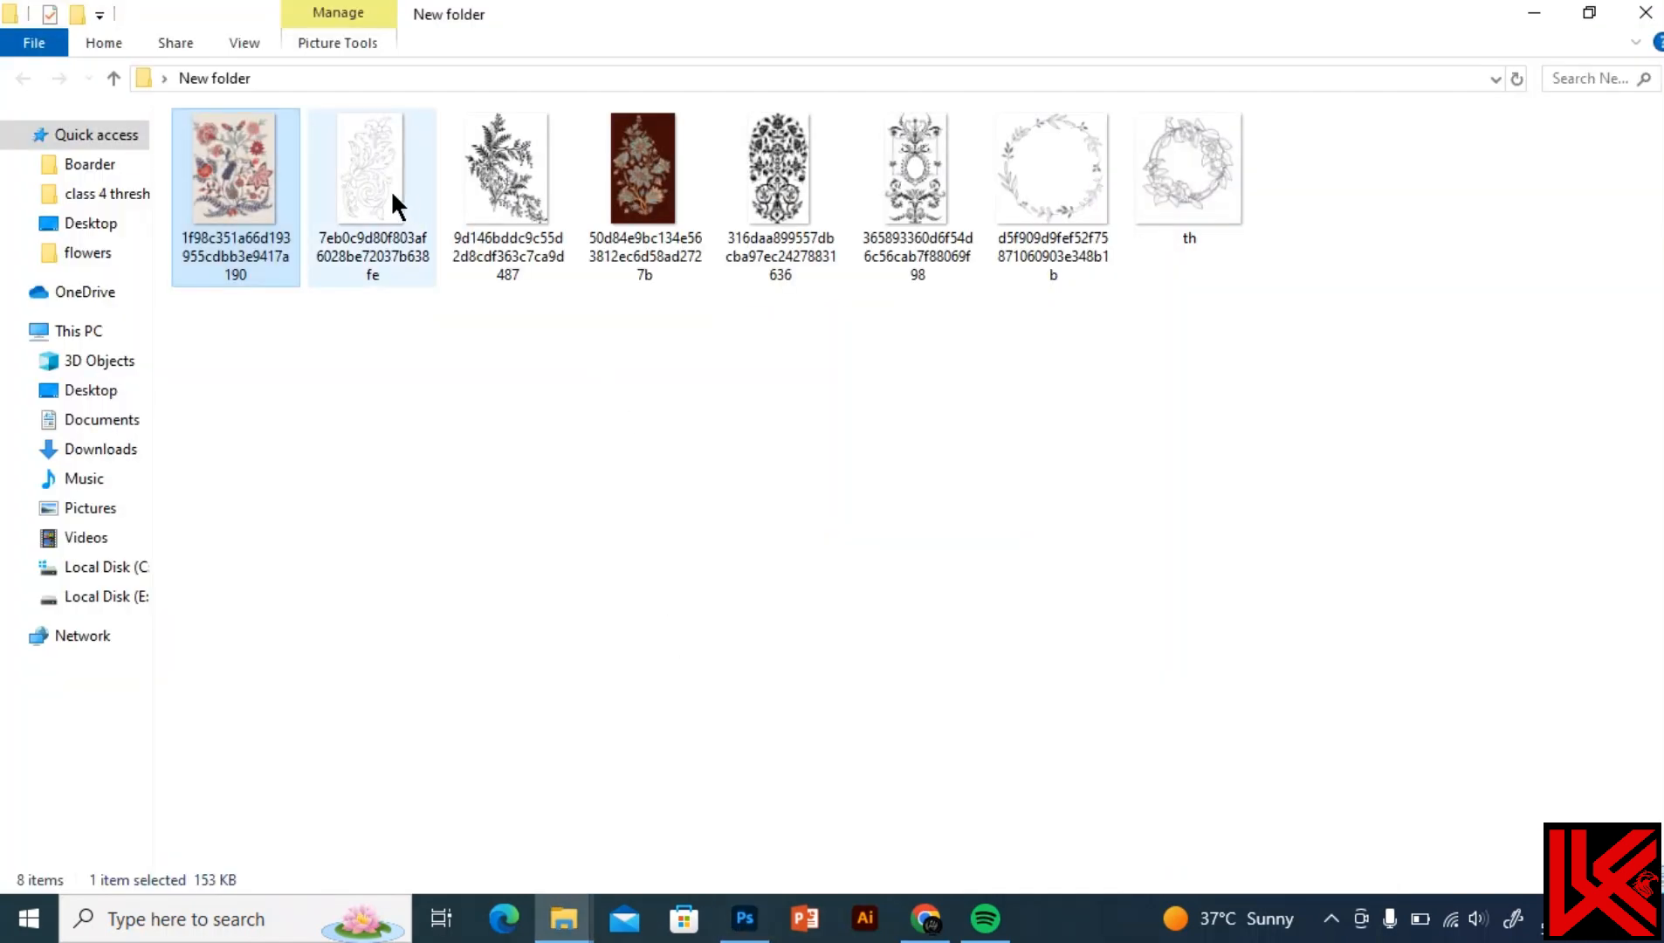
drag(391, 194, 556, 397)
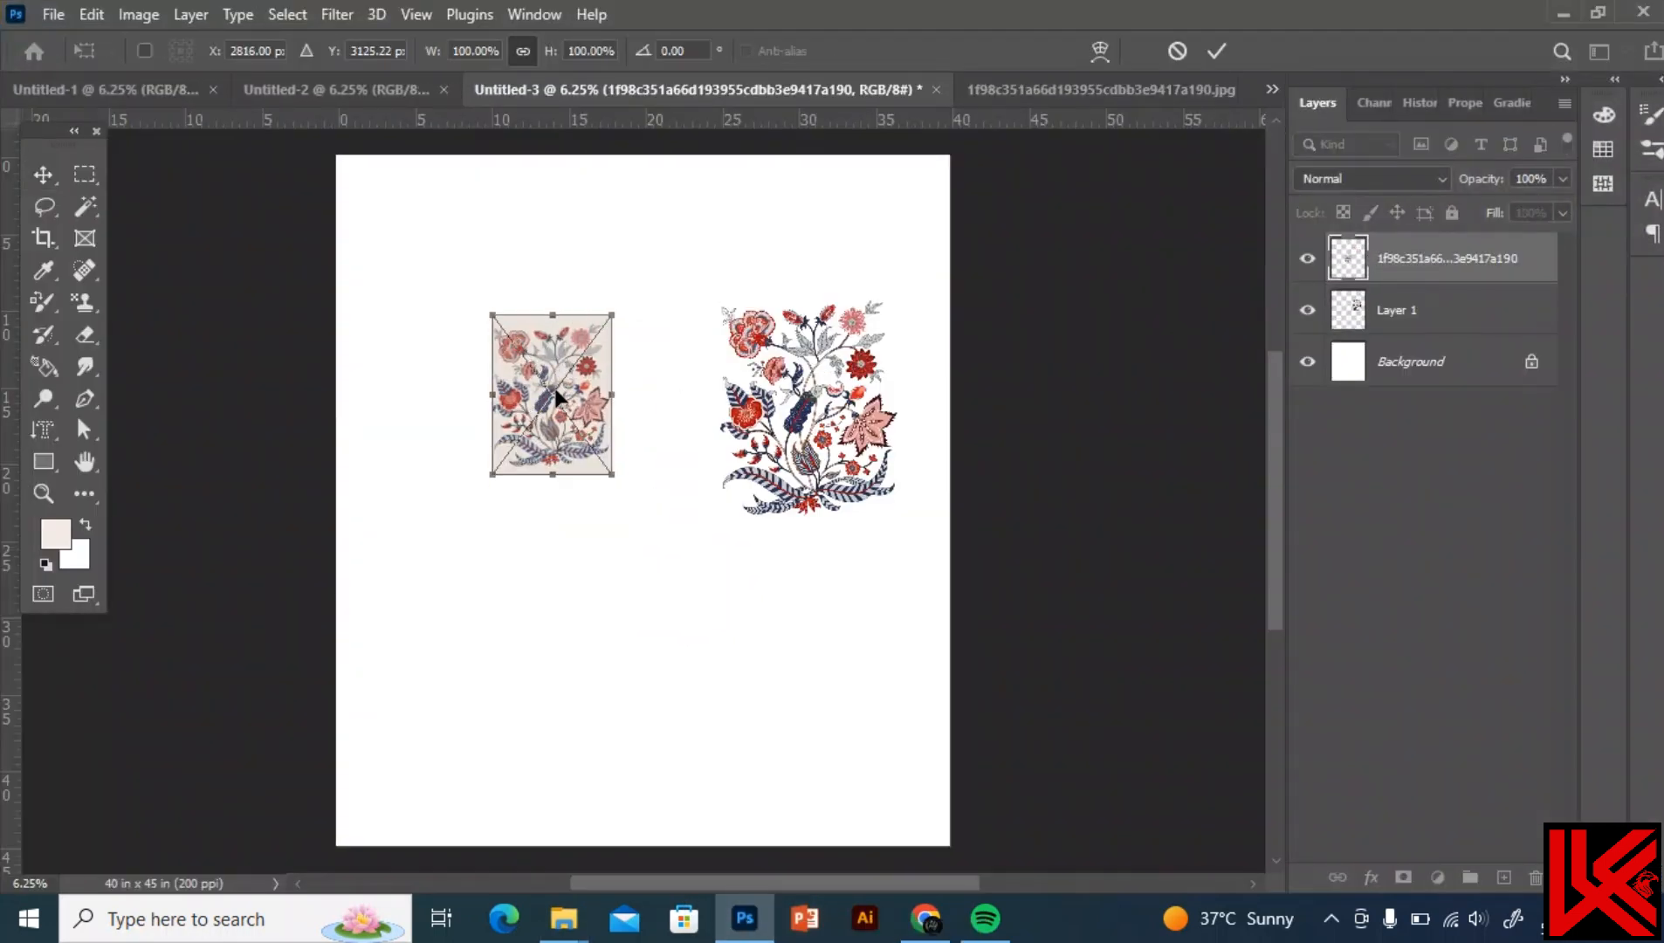
drag(617, 474, 576, 476)
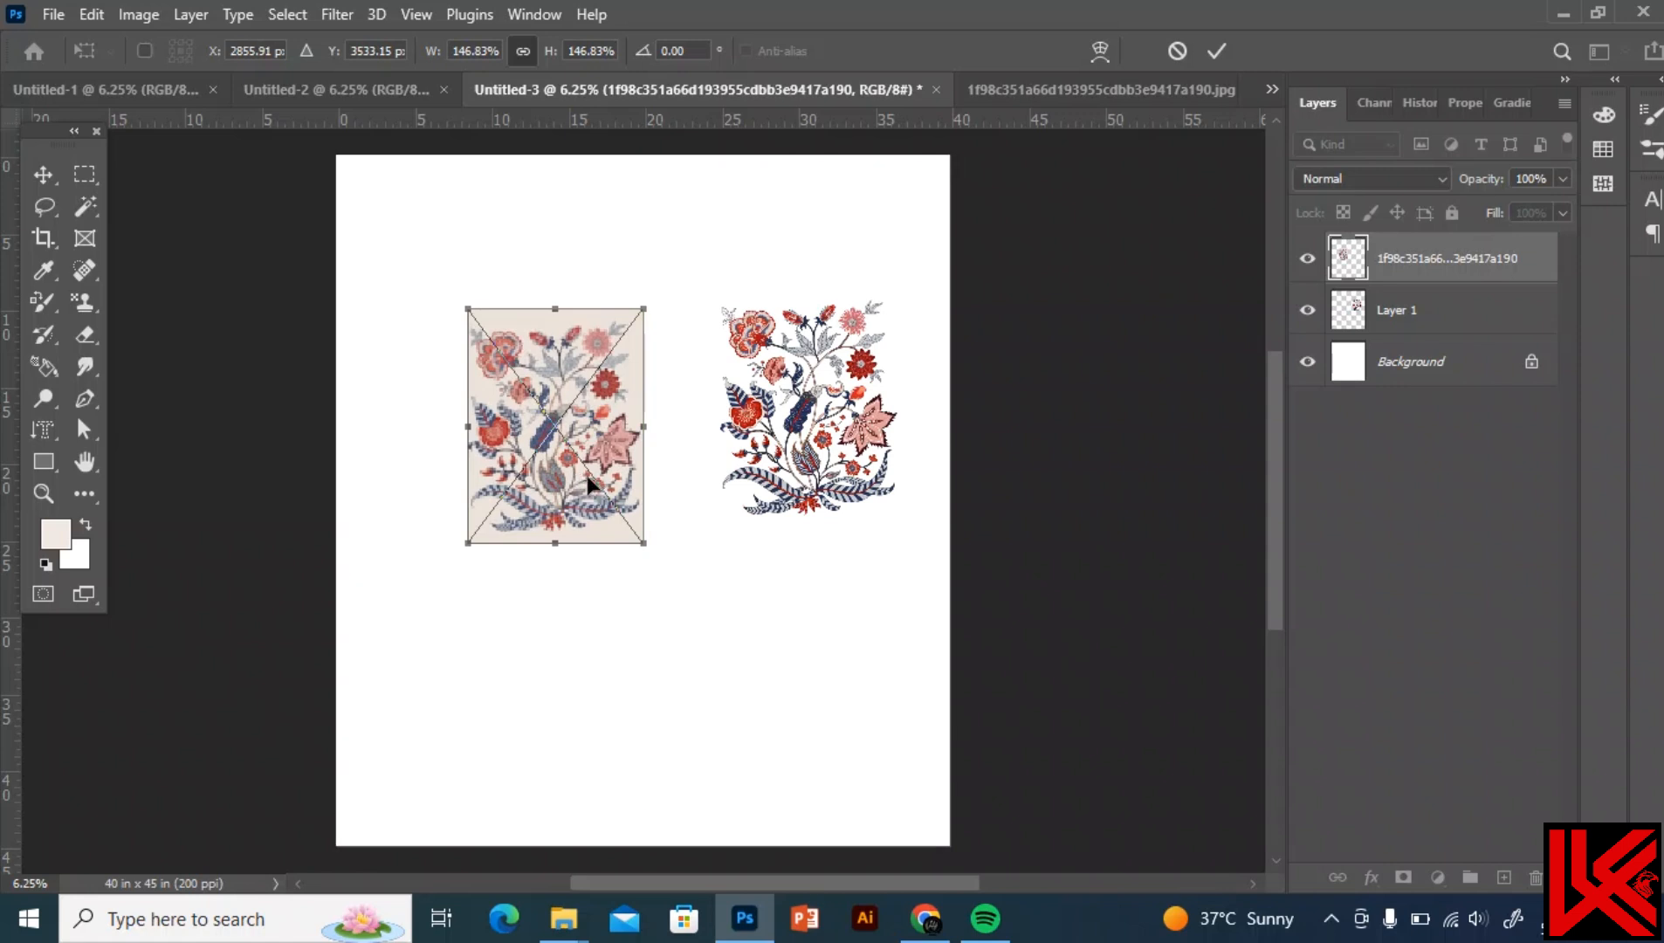
key(Return)
Enlarge the original and the cut-out artwork to matching sizes and arrange them side by side with a narrow gap on the white page
drag(587, 475, 586, 459)
drag(830, 376, 777, 374)
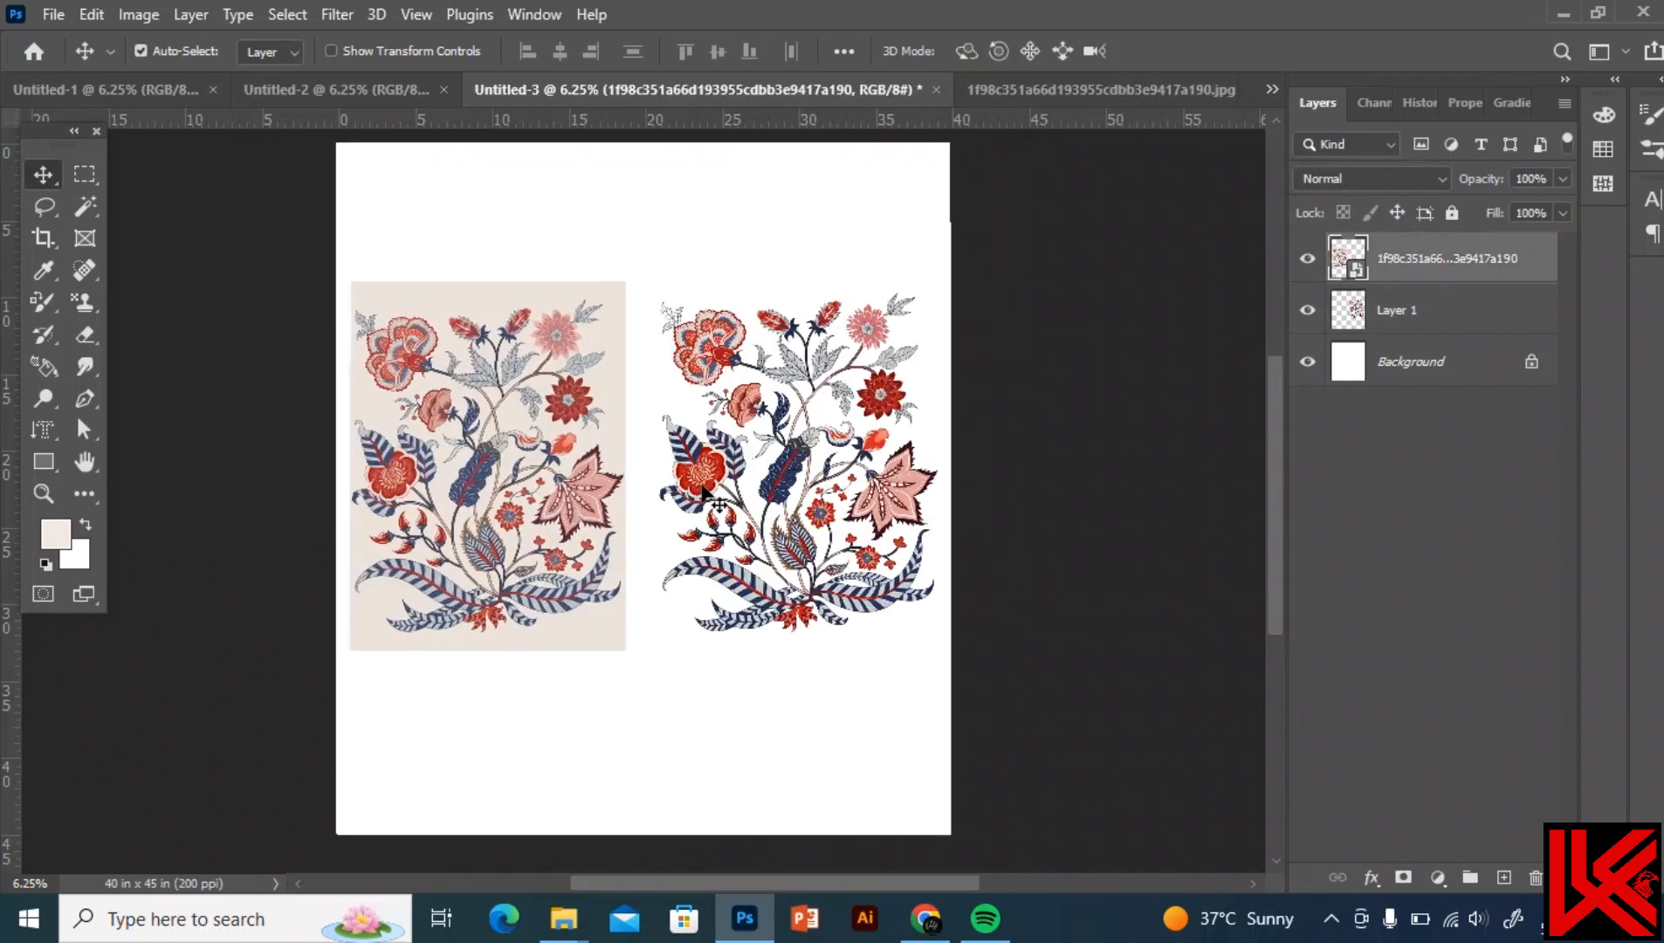
click(706, 483)
key(shift+Left)
key(shift+Left)
key(shift+Left)
key(shift+Left)
key(shift+Left)
key(shift+Left)
key(shift+Left)
key(shift+Left)
key(shift+Left)
key(shift+Left)
key(shift+Left)
key(shift+Left)
key(shift+Left)
key(shift+Left)
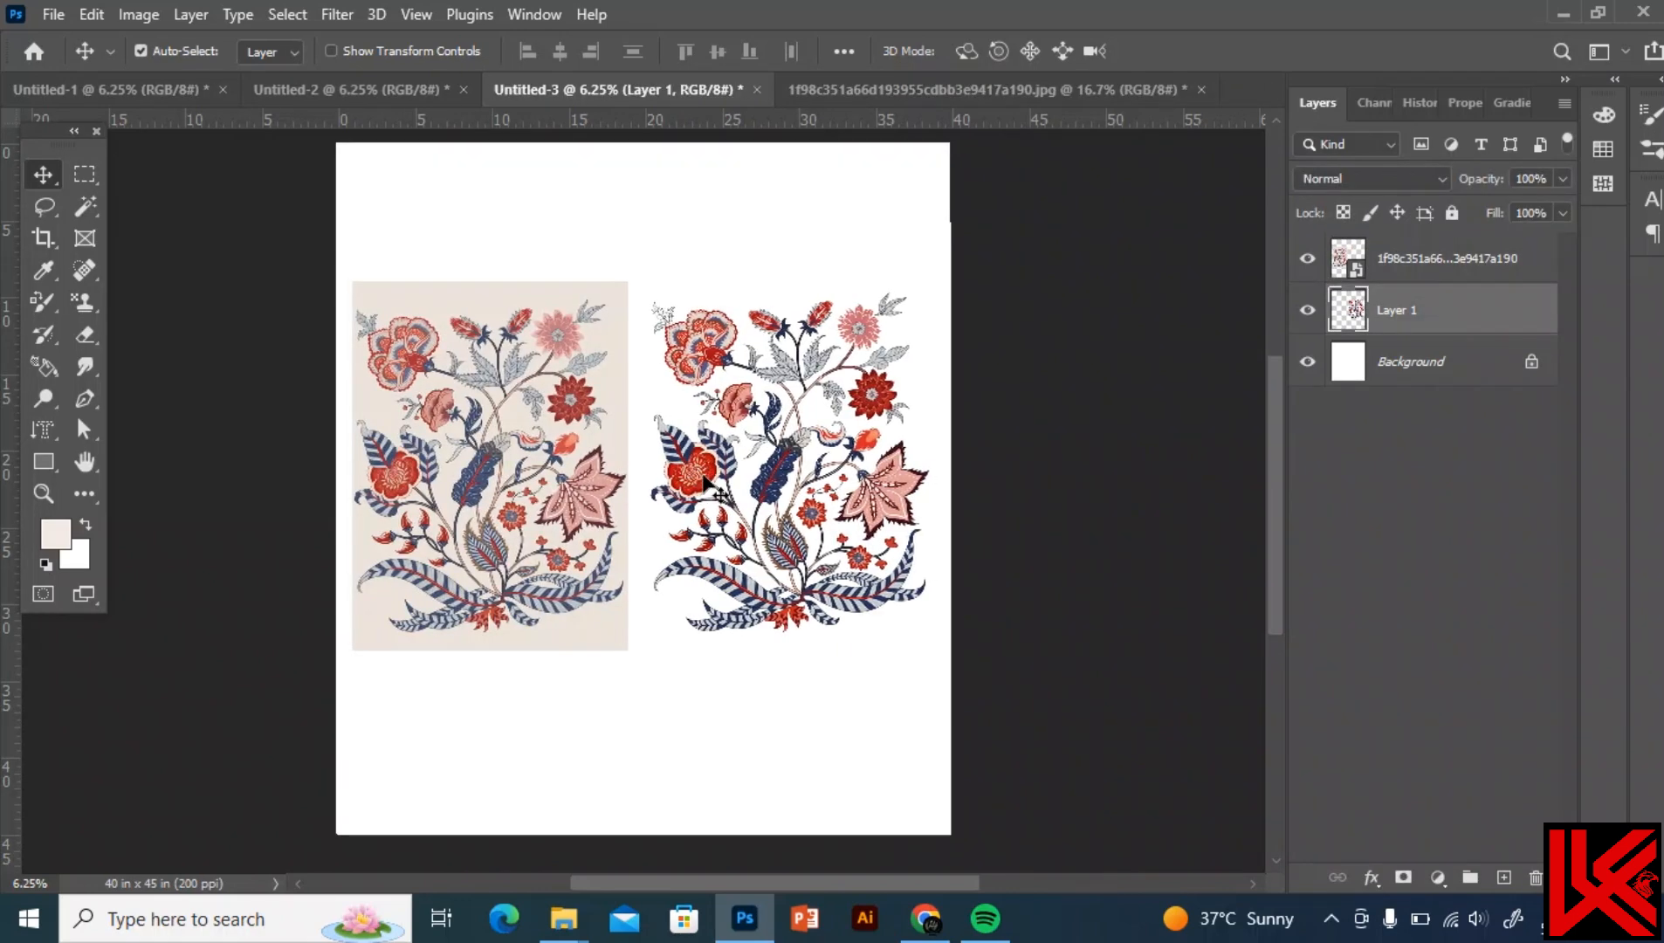
drag(588, 310, 592, 310)
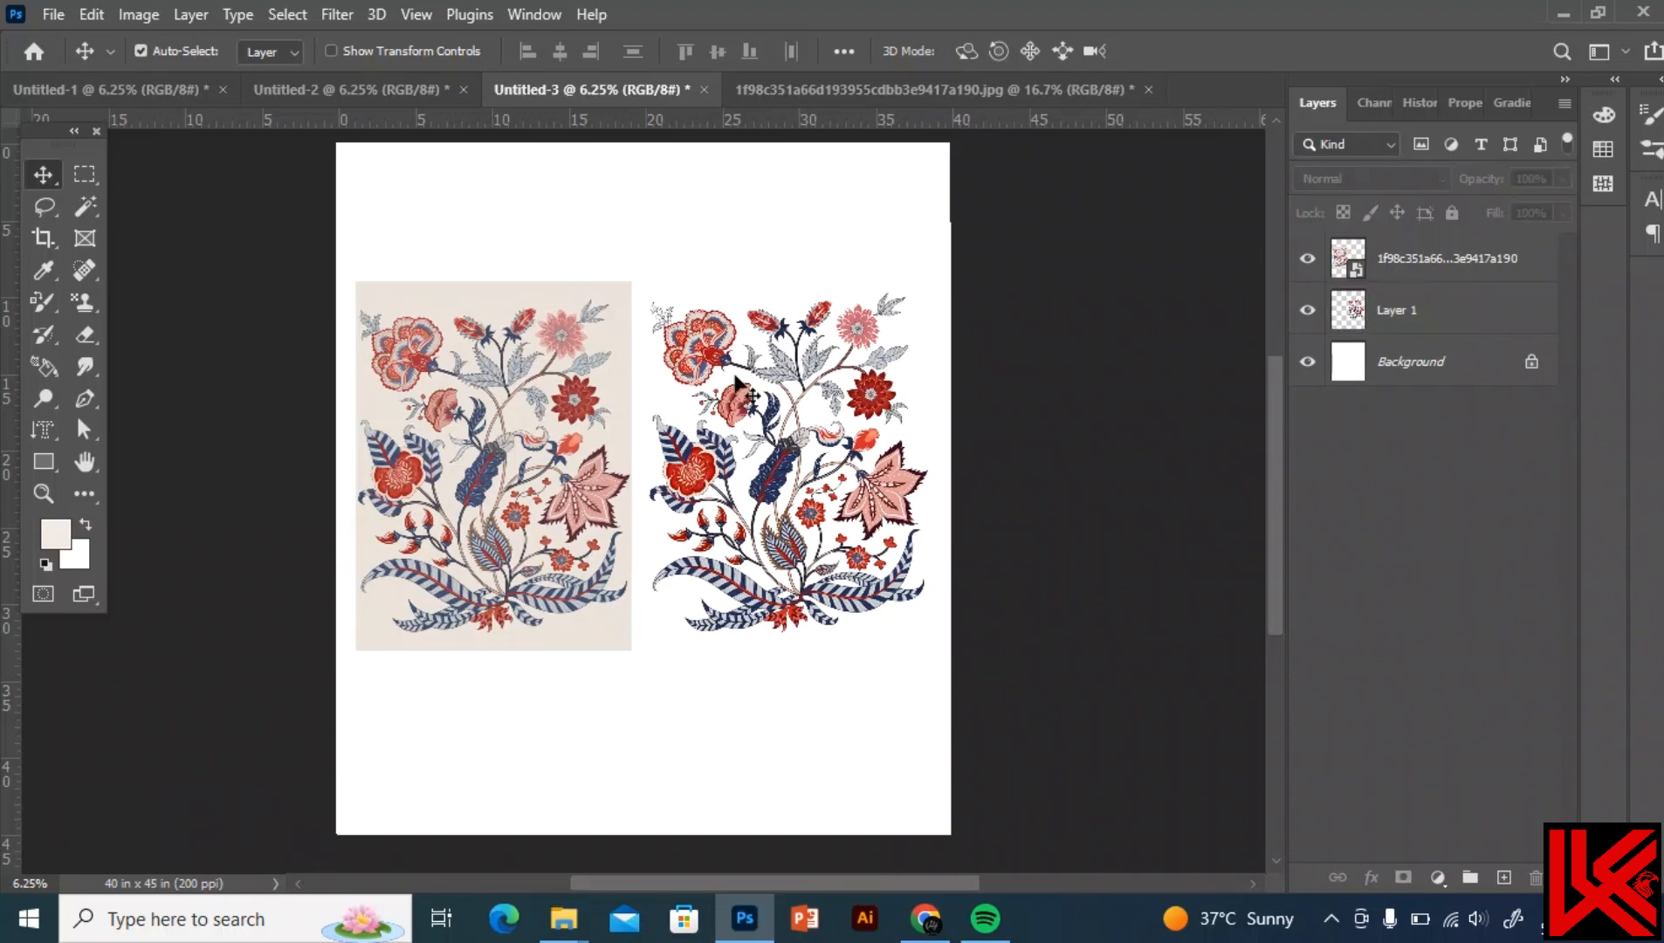
Compare the original and the enhanced artwork side by side, examining flower and leaf detail up close and the whole page
key(ctrl+plus)
key(ctrl+plus)
key(ctrl+plus)
key(ctrl+plus)
key(ctrl+plus)
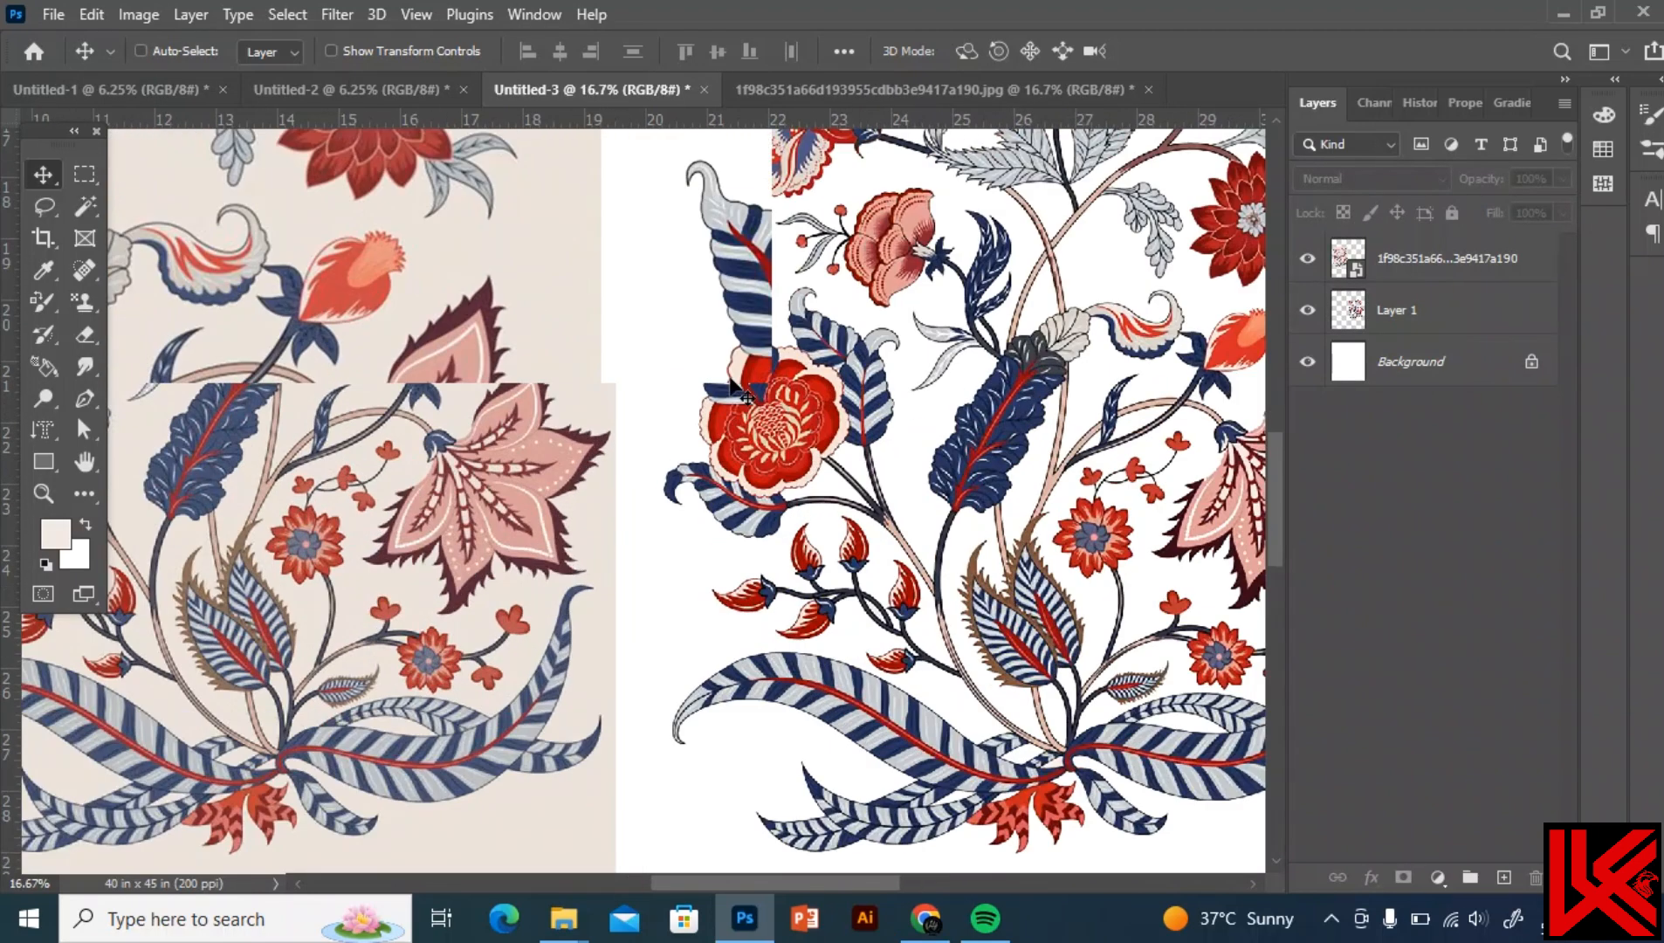
scroll(777, 437, up, 2)
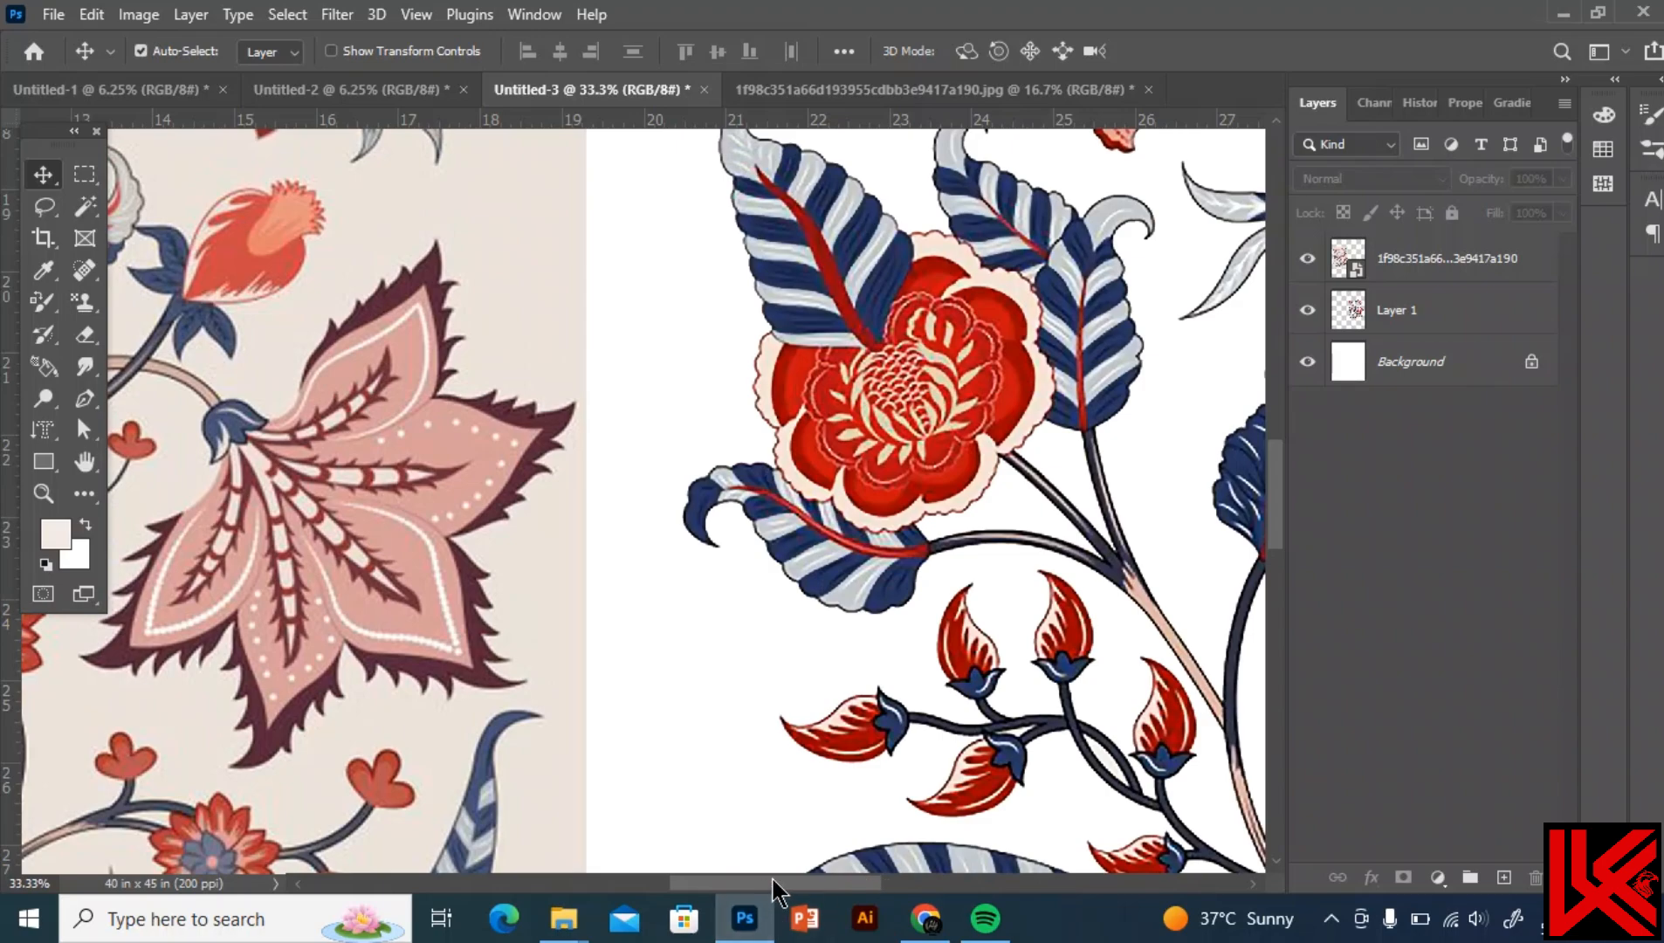
drag(777, 891, 776, 792)
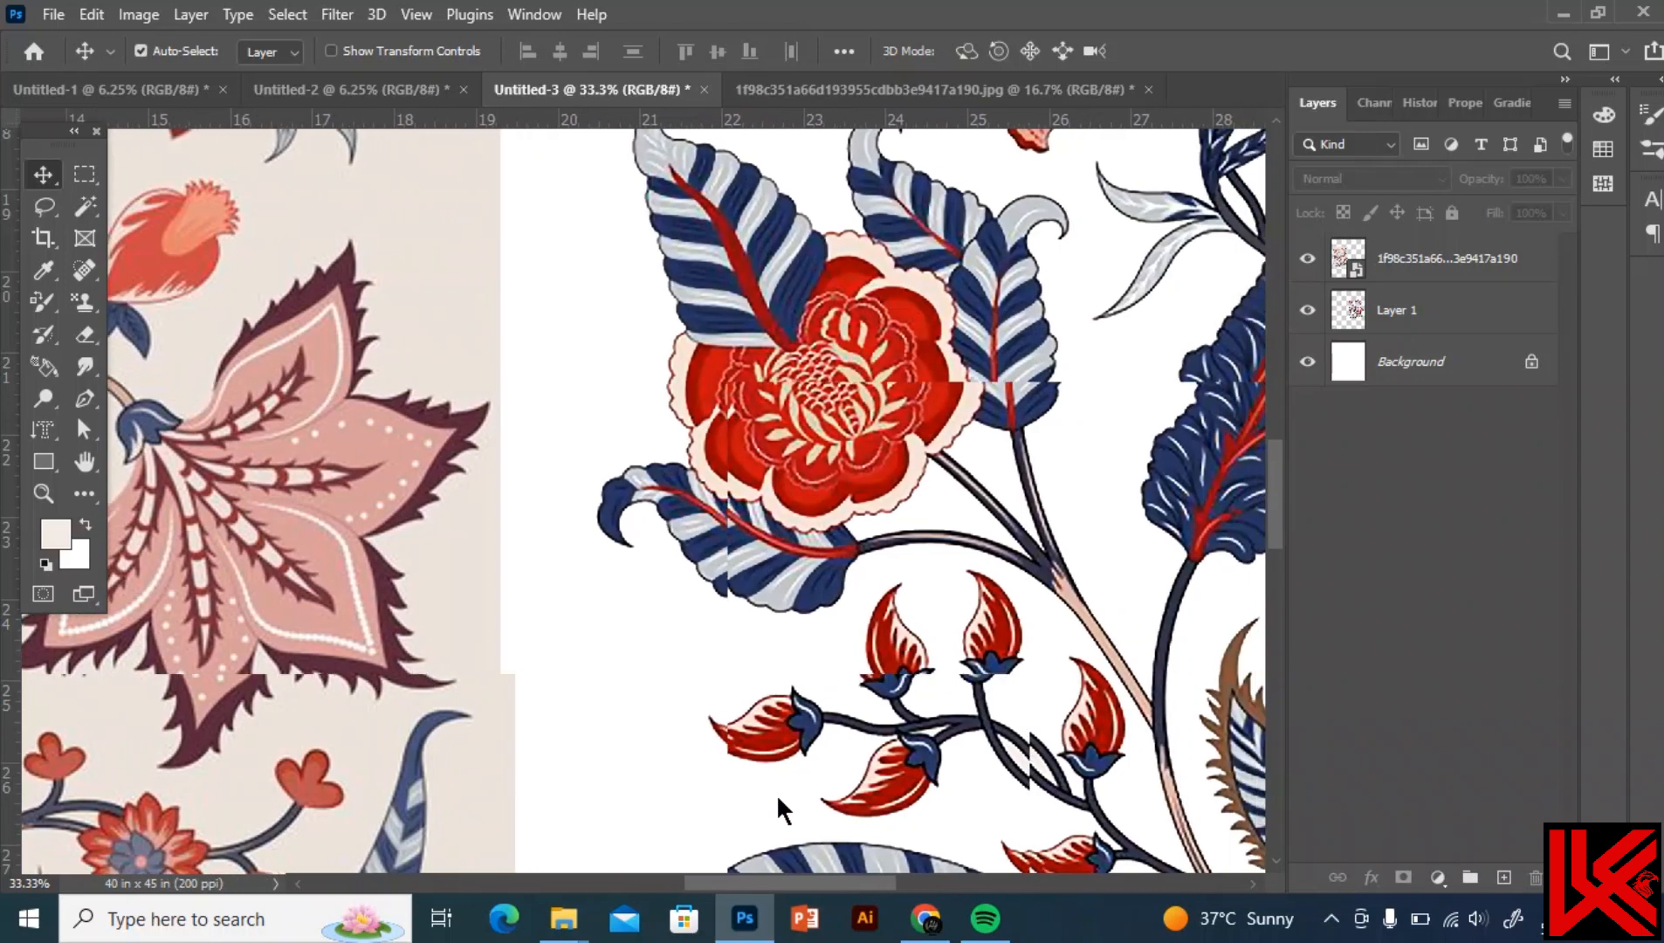
scroll(781, 795, down, 4)
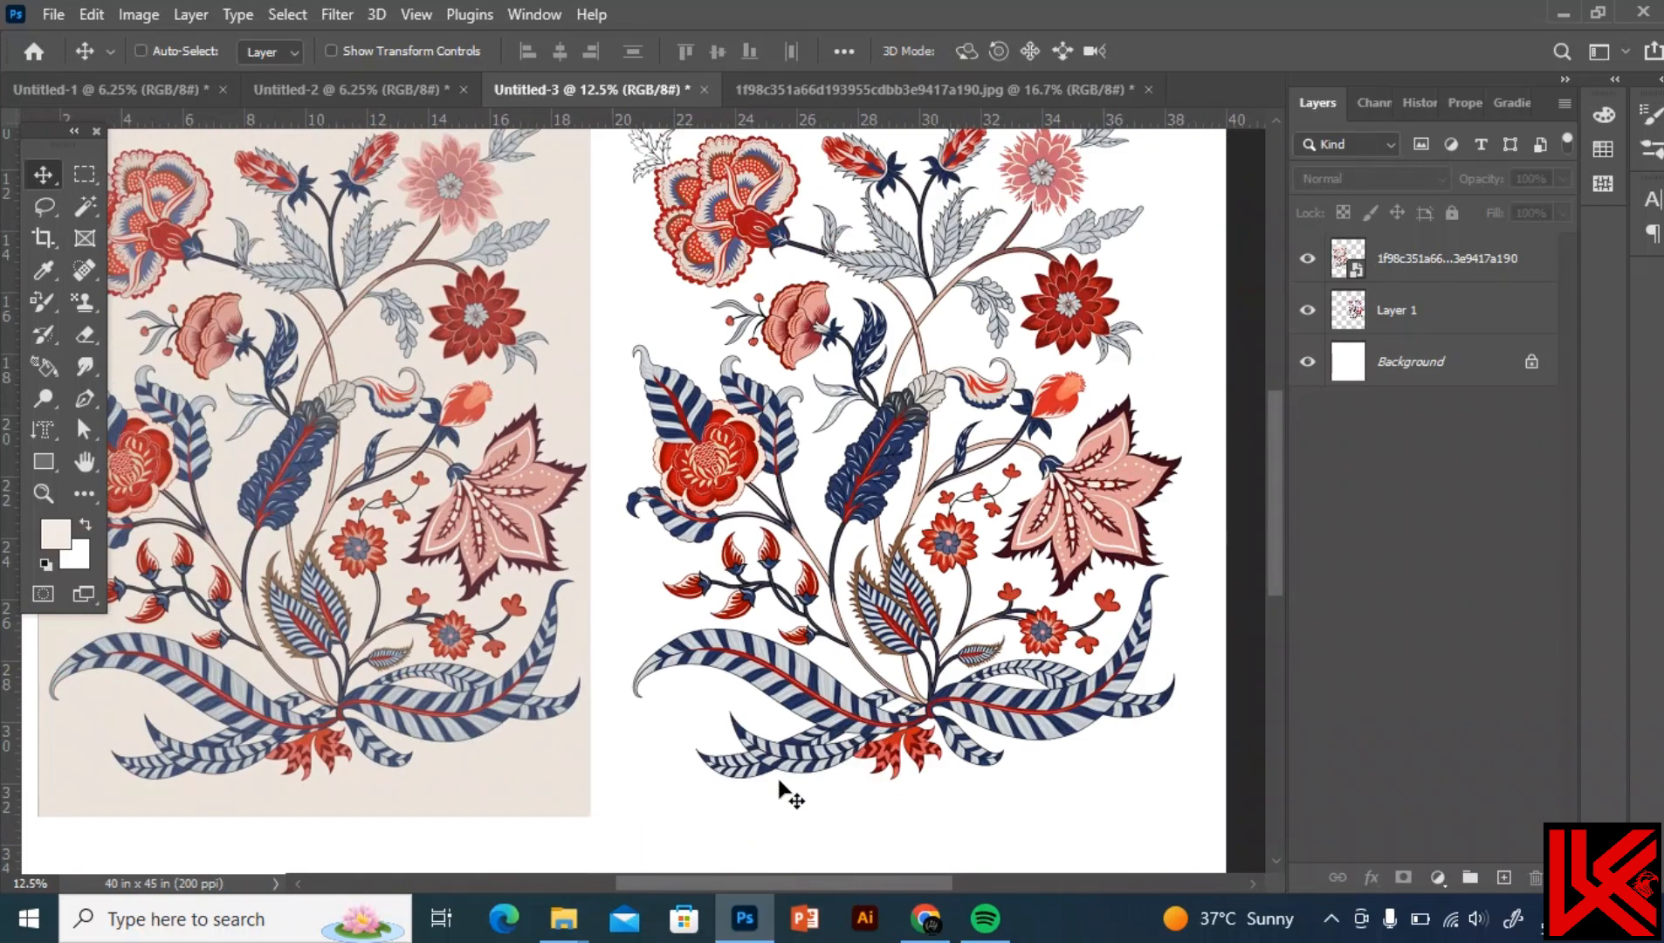
scroll(747, 743, down, 1)
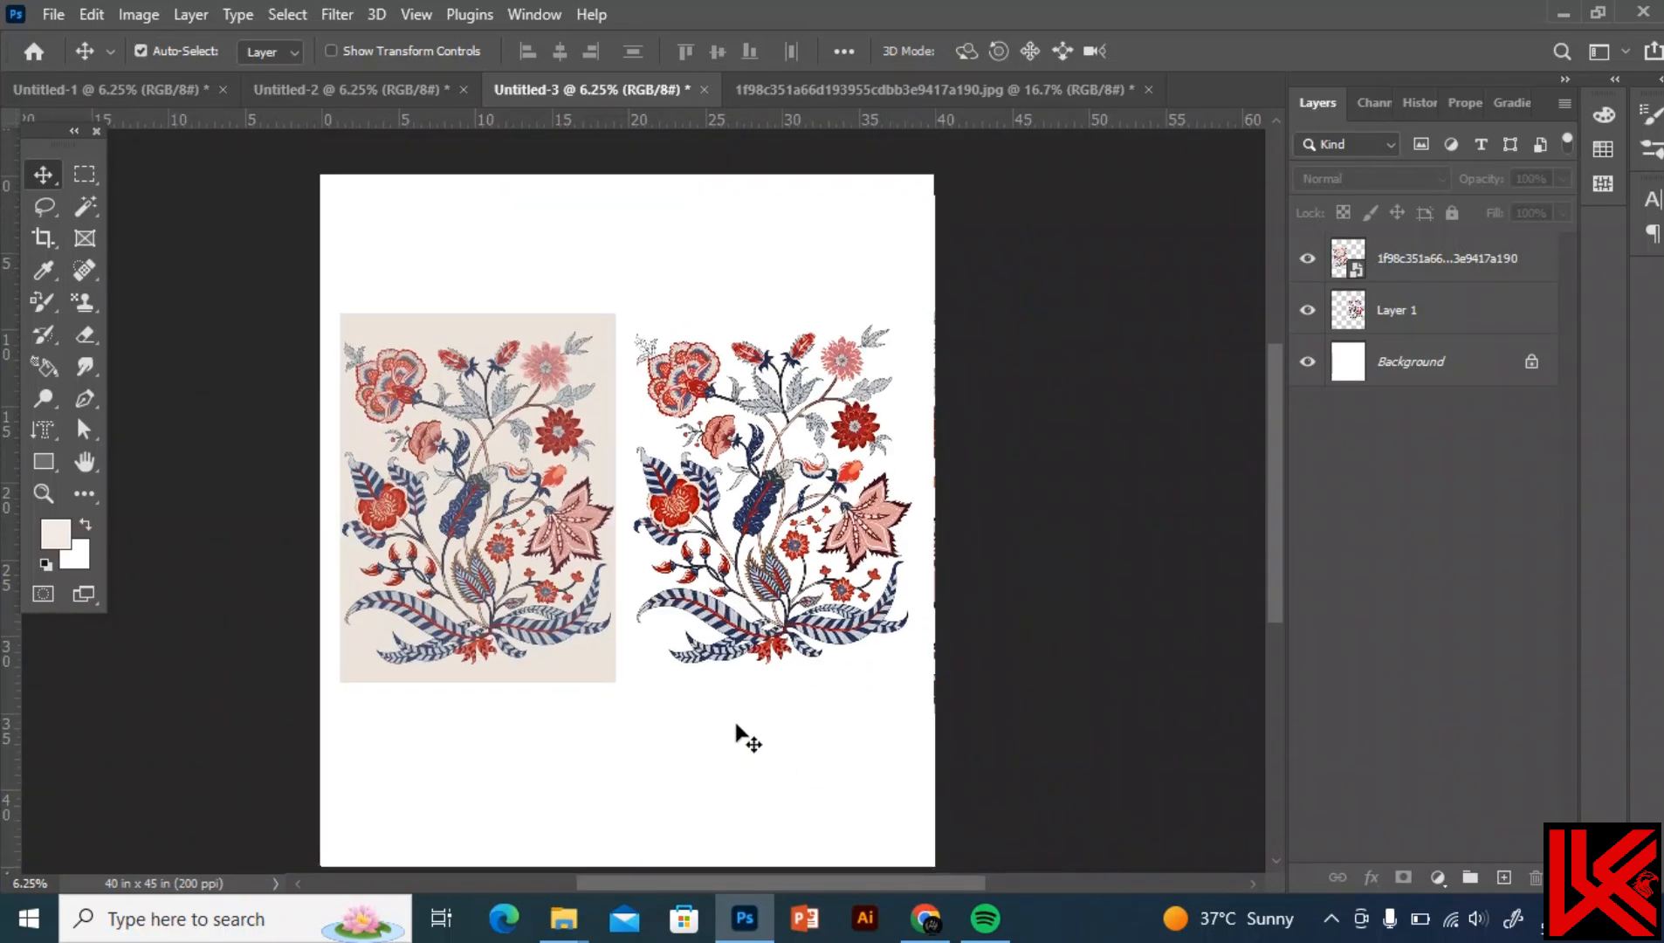